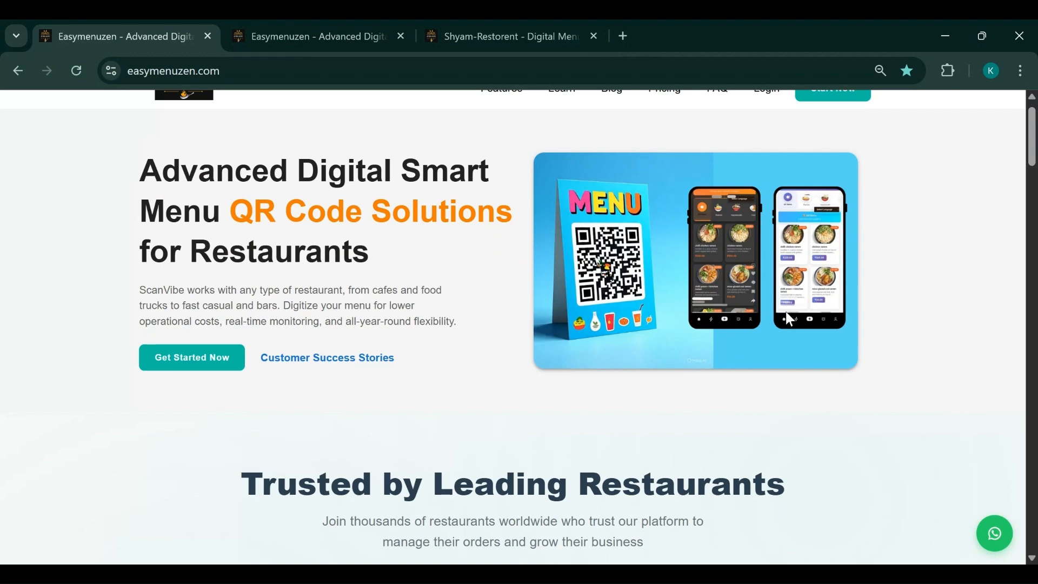
# Sign in as the restaurant owner with the account password and close the duplicate dashboard tab
pyautogui.scroll(-3, 789, 345)
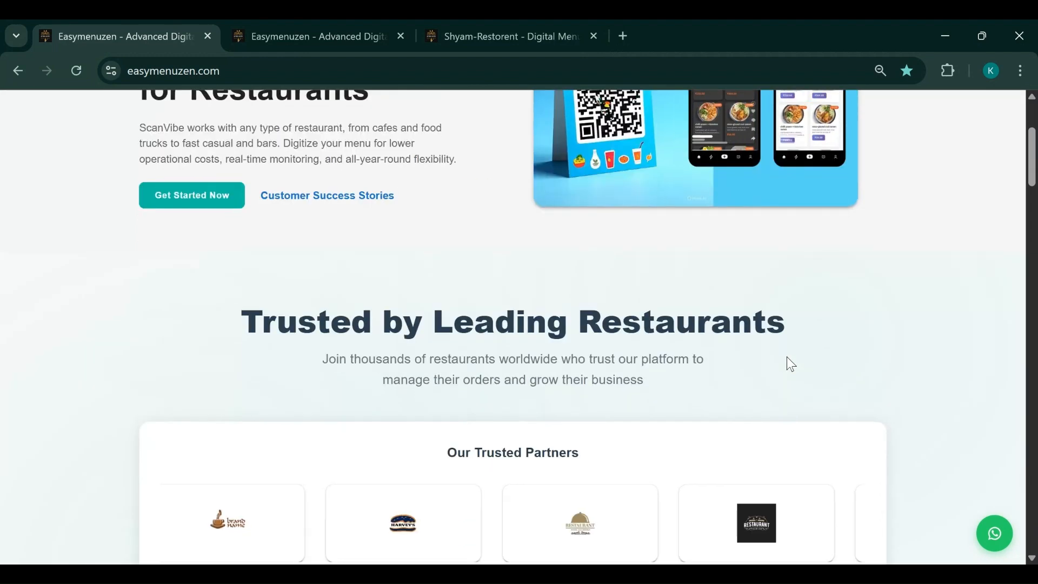
pyautogui.scroll(-1, 787, 358)
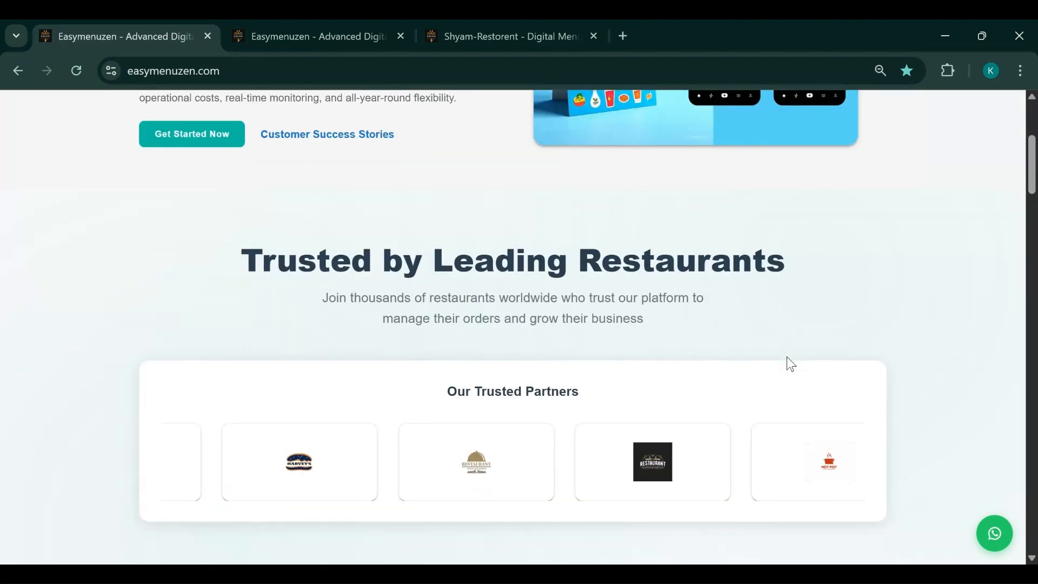
pyautogui.scroll(-1, 786, 358)
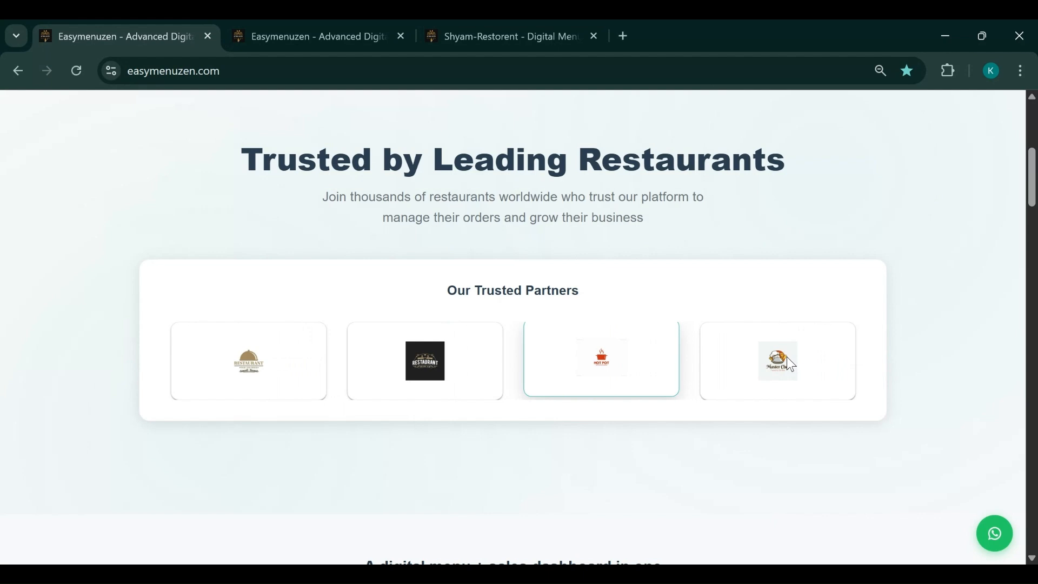
pyautogui.scroll(-4, 788, 358)
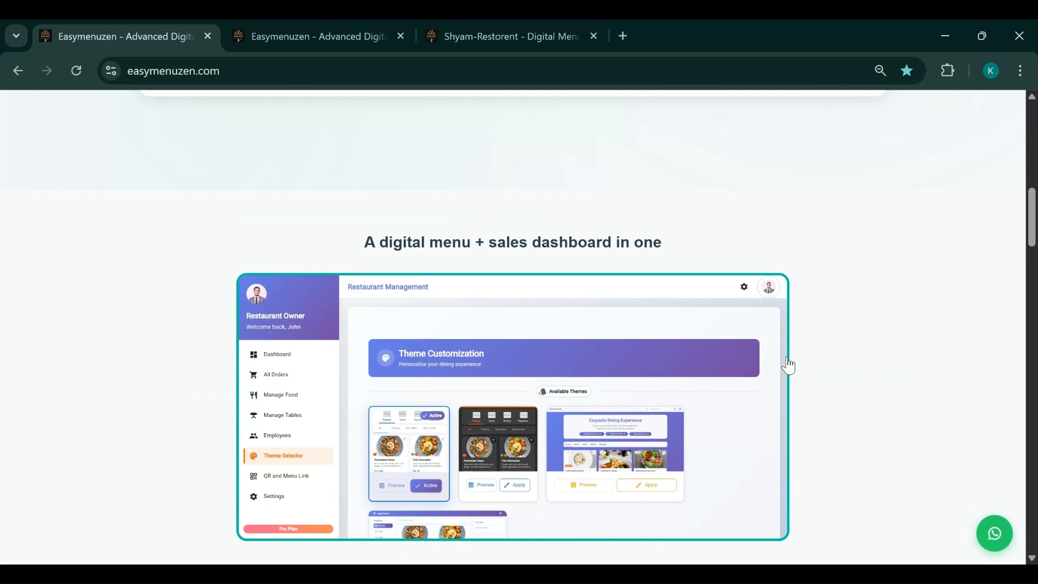
pyautogui.scroll(-1, 788, 366)
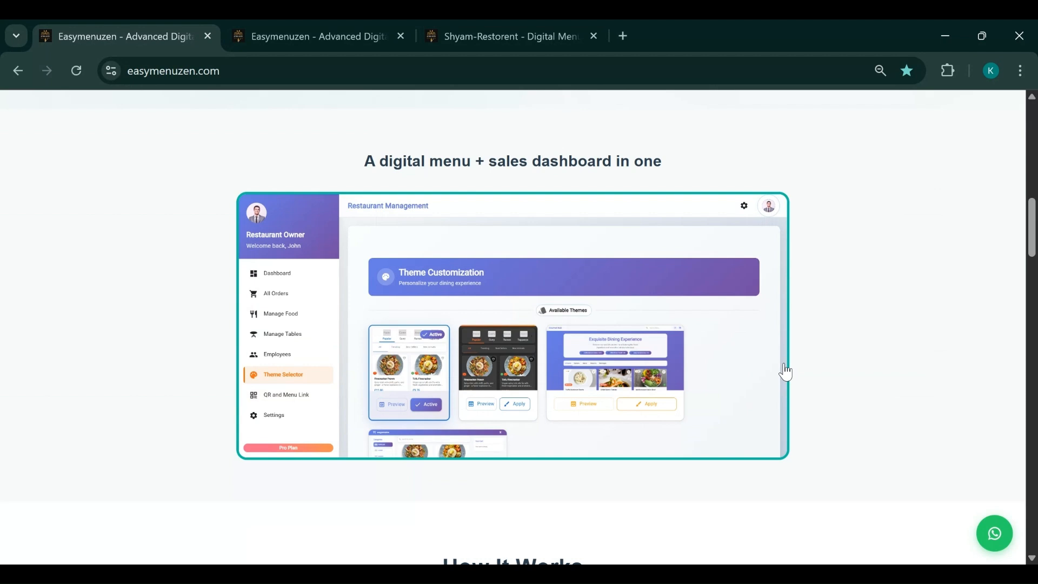
pyautogui.scroll(-3, 786, 371)
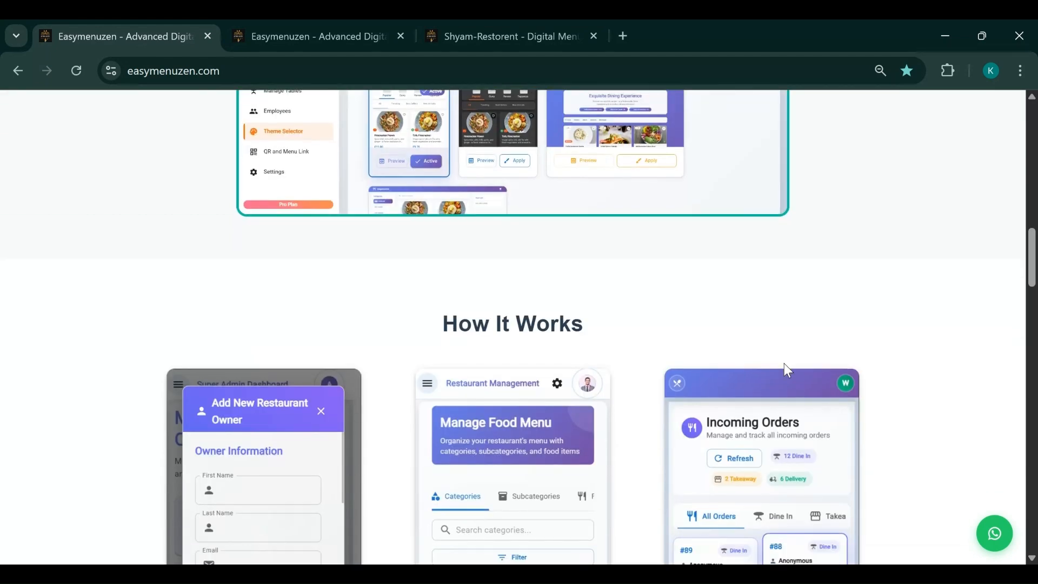
pyautogui.scroll(-4, 784, 363)
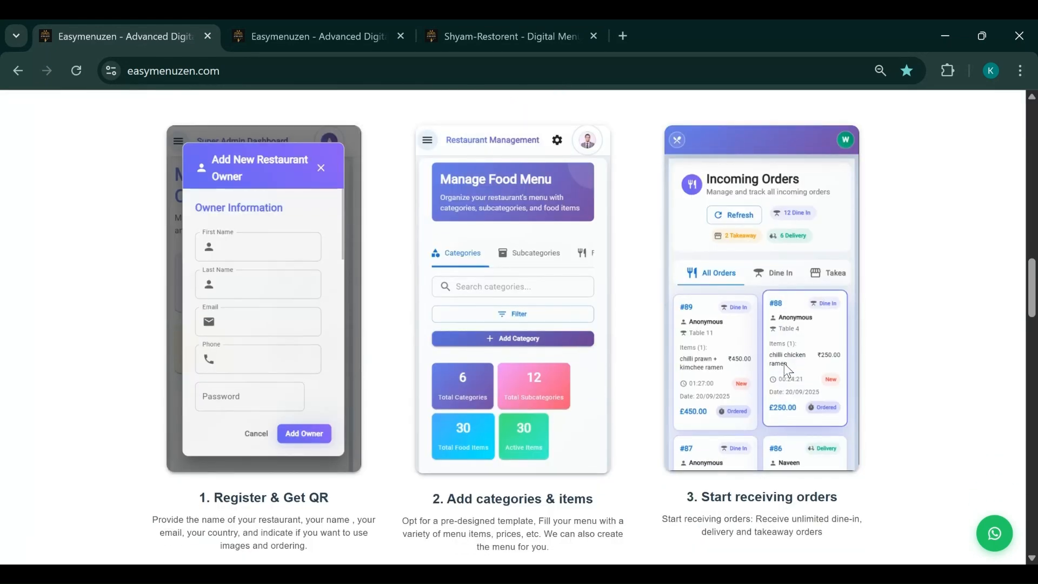
pyautogui.scroll(-1, 784, 364)
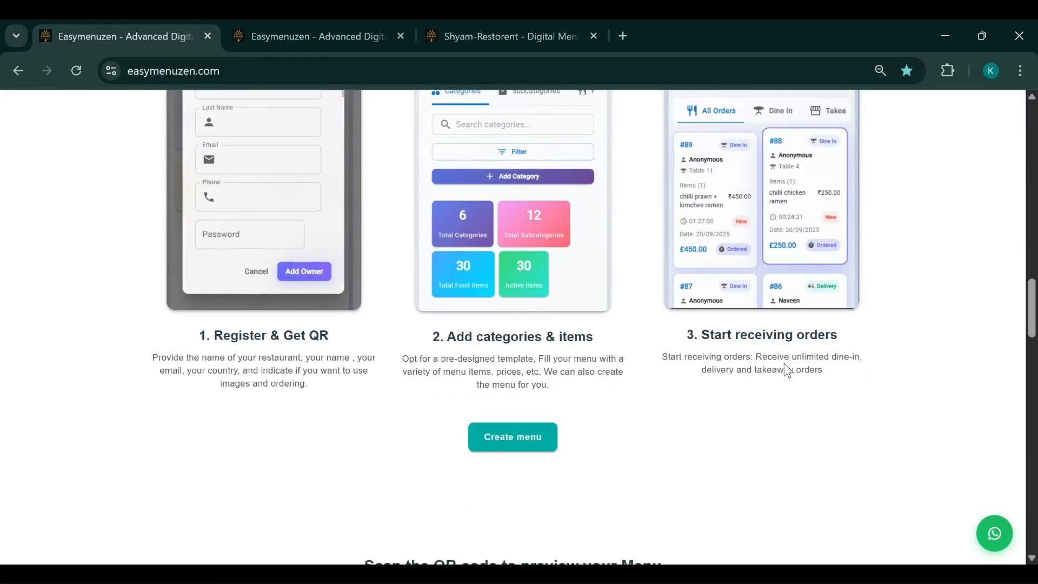
pyautogui.click(310, 32)
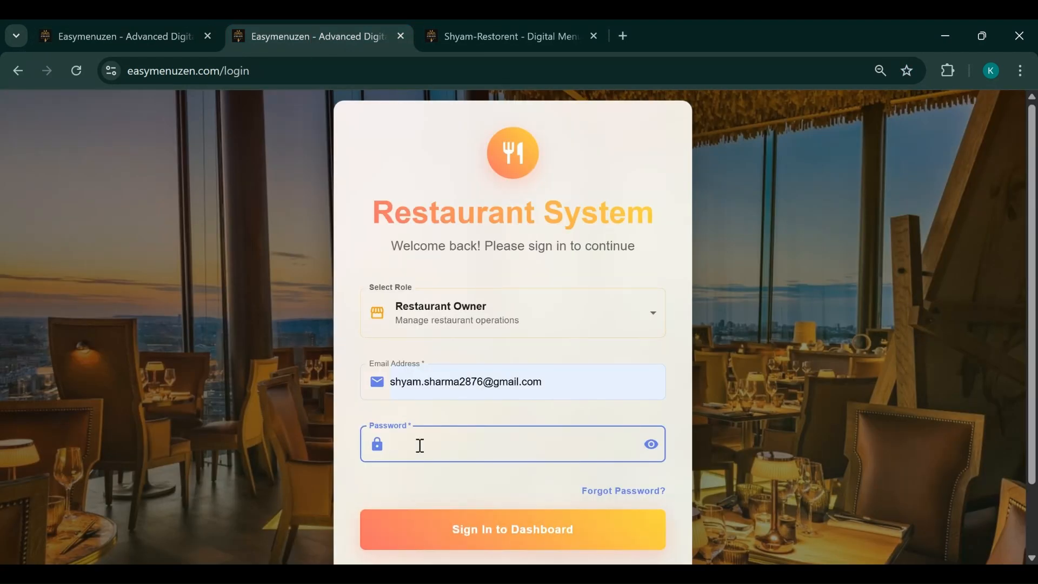
pyautogui.write('••••••••')
pyautogui.press('Return')
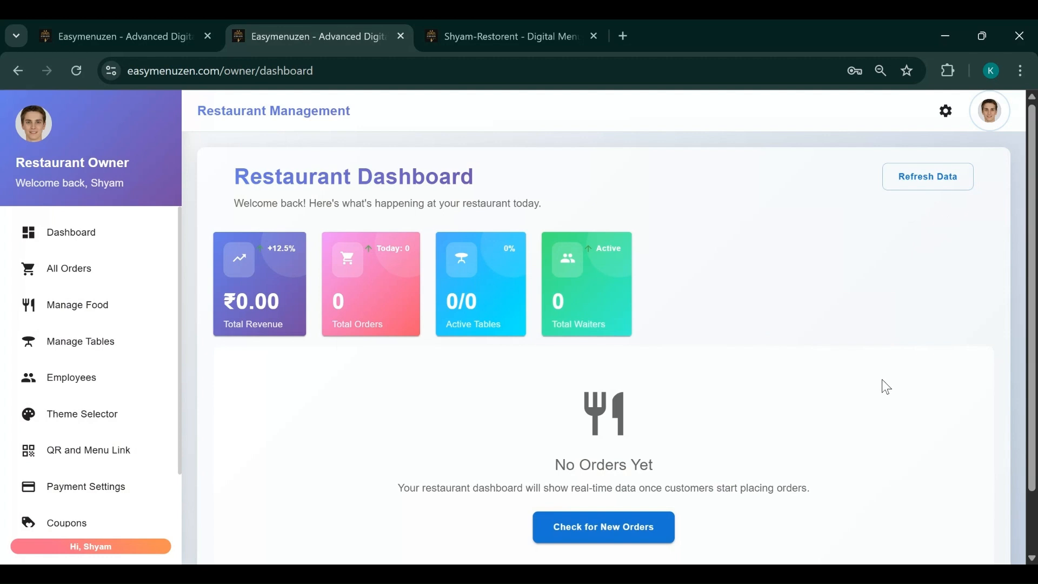
pyautogui.hotkey('ctrl', 'w')
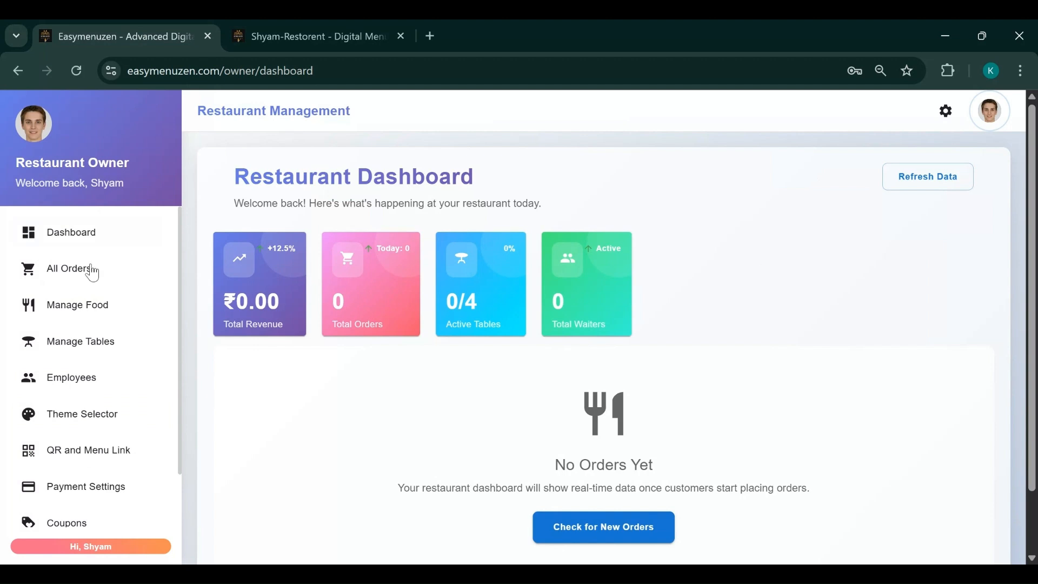
# Go to the owner Settings page from the sidebar
pyautogui.scroll(-2, 76, 424)
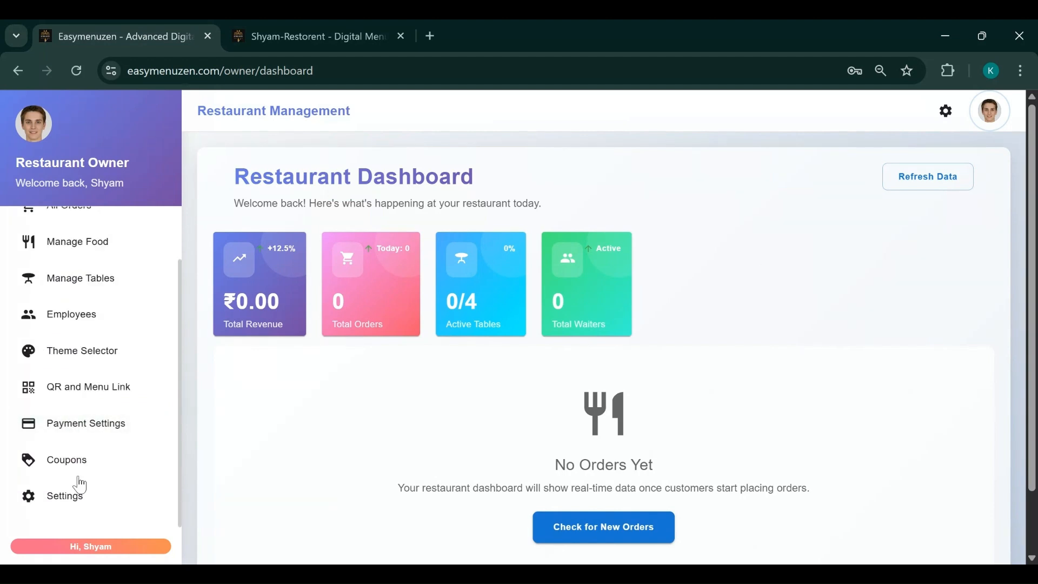
pyautogui.scroll(2, 76, 482)
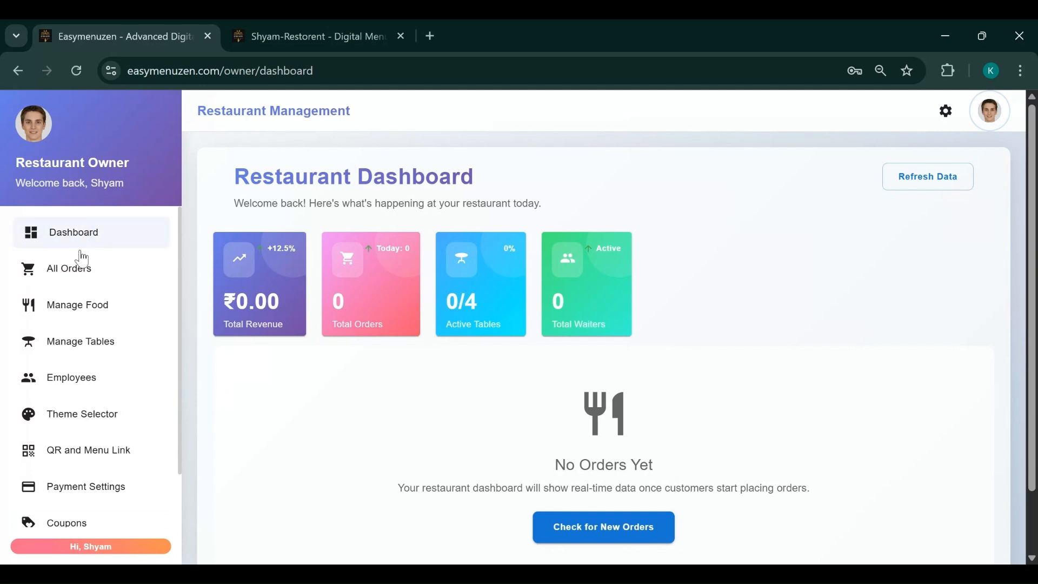
pyautogui.scroll(-2, 70, 364)
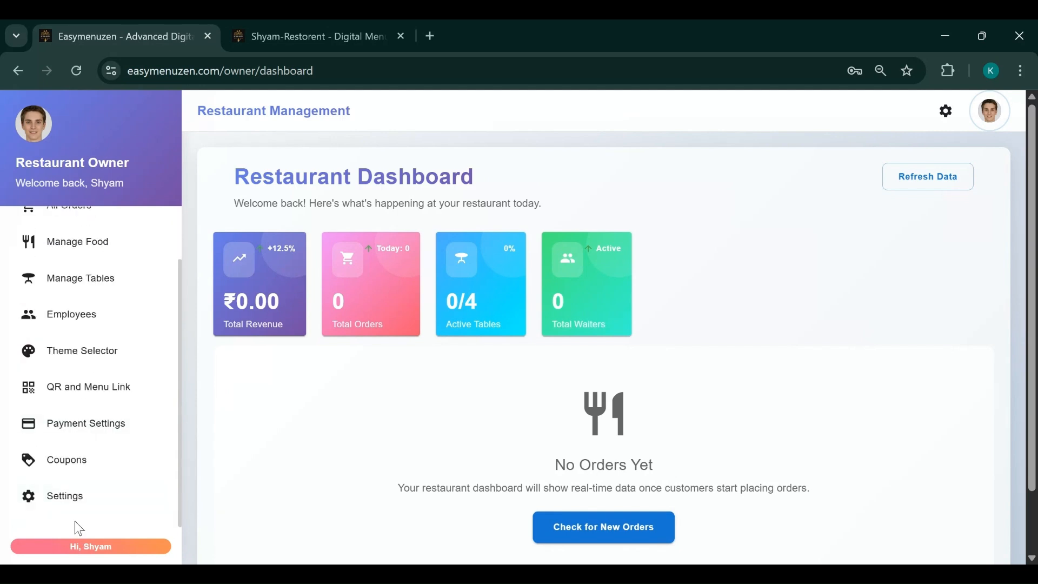
pyautogui.click(65, 500)
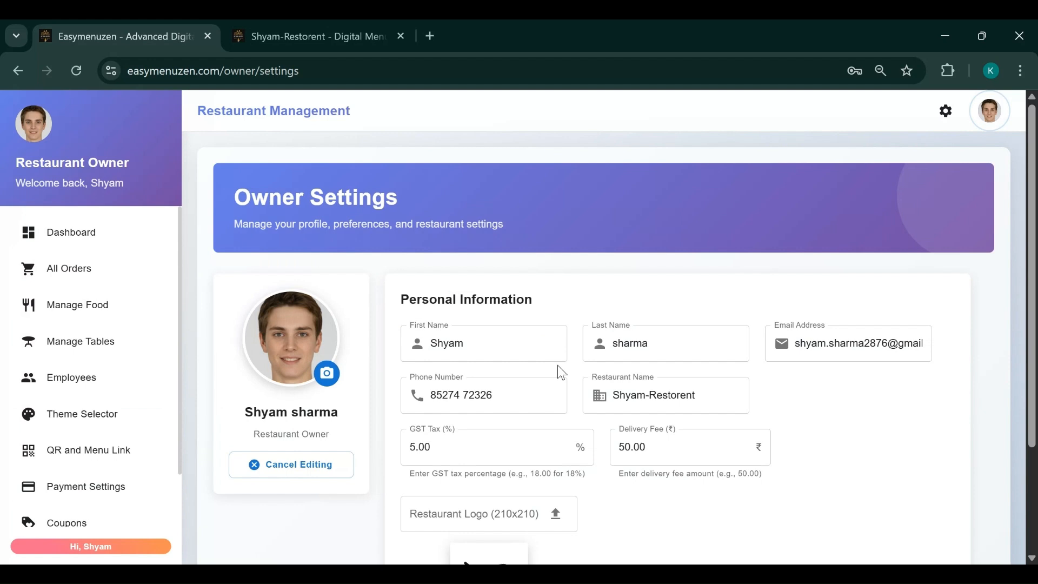
# Keep the delivery fee at ₹50.00 and GST at 5.00%, and save the owner settings
pyautogui.scroll(-3, 556, 364)
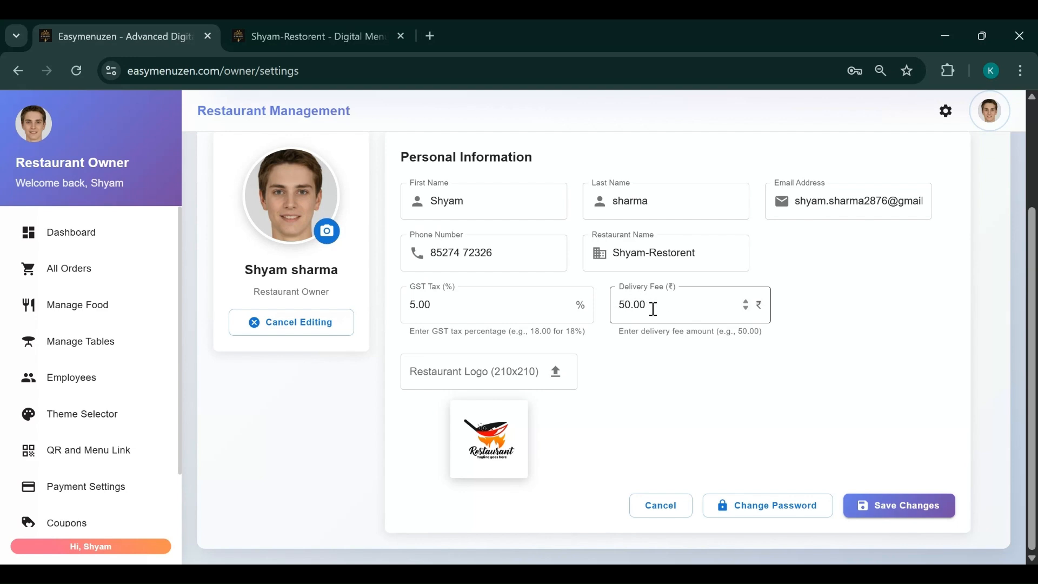
pyautogui.moveTo(652, 306); pyautogui.dragTo(609, 302)
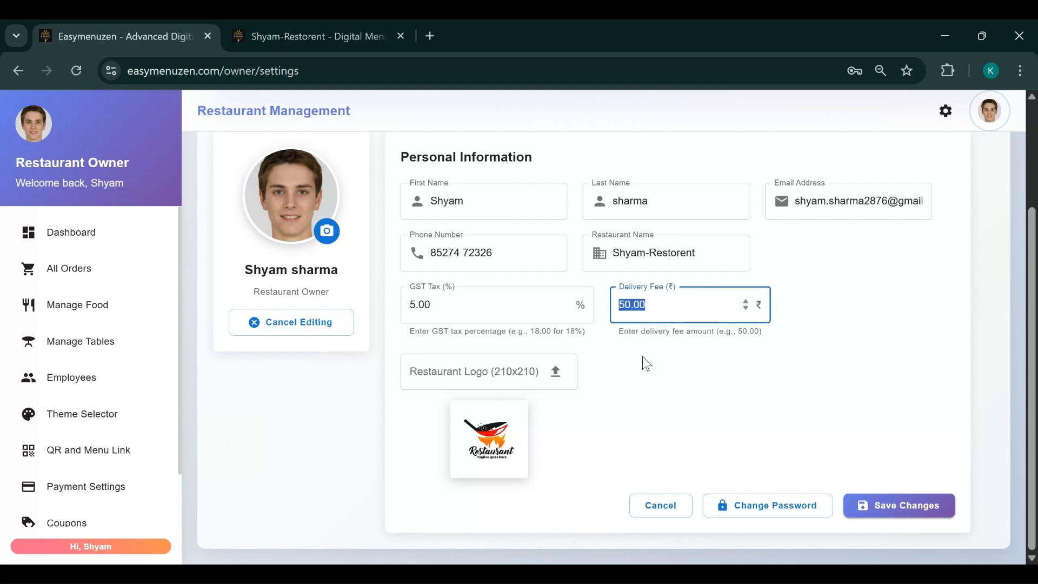
pyautogui.click(808, 347)
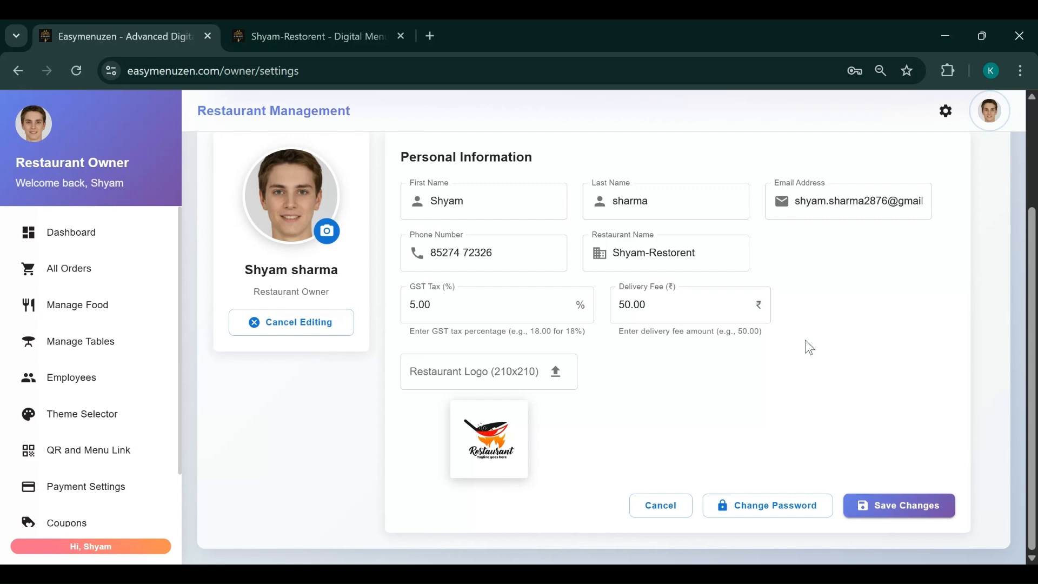
pyautogui.click(651, 304)
pyautogui.click(870, 510)
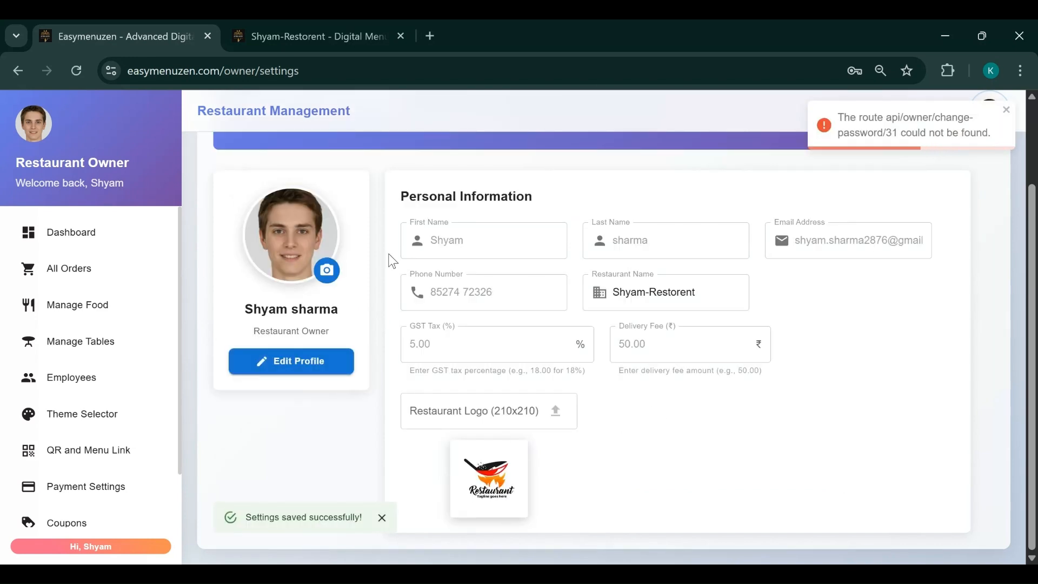
pyautogui.scroll(2, 44, 427)
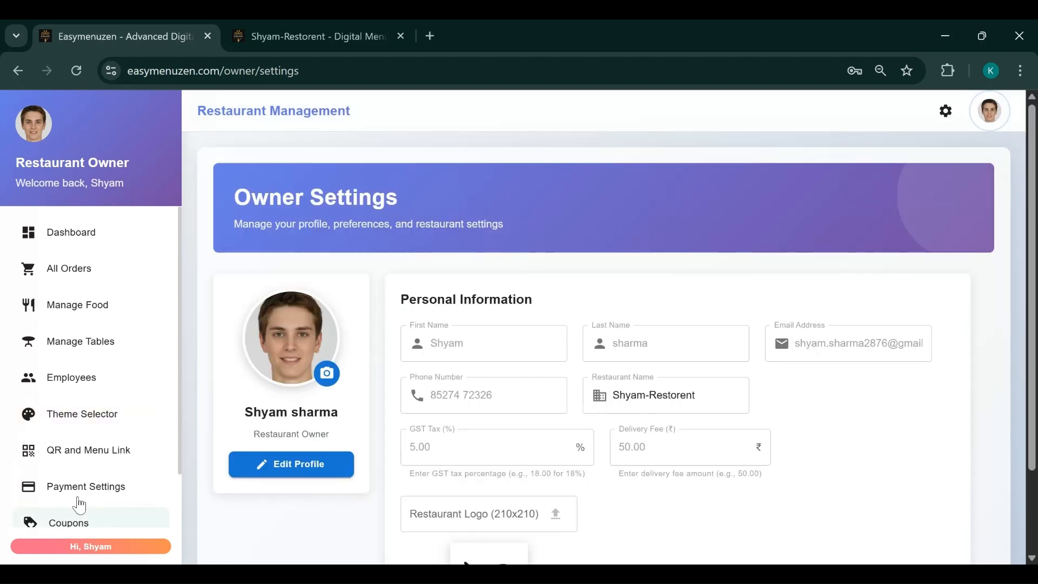
# Try the first two menu themes, then apply the Exquisite Dining Experience theme
pyautogui.click(72, 425)
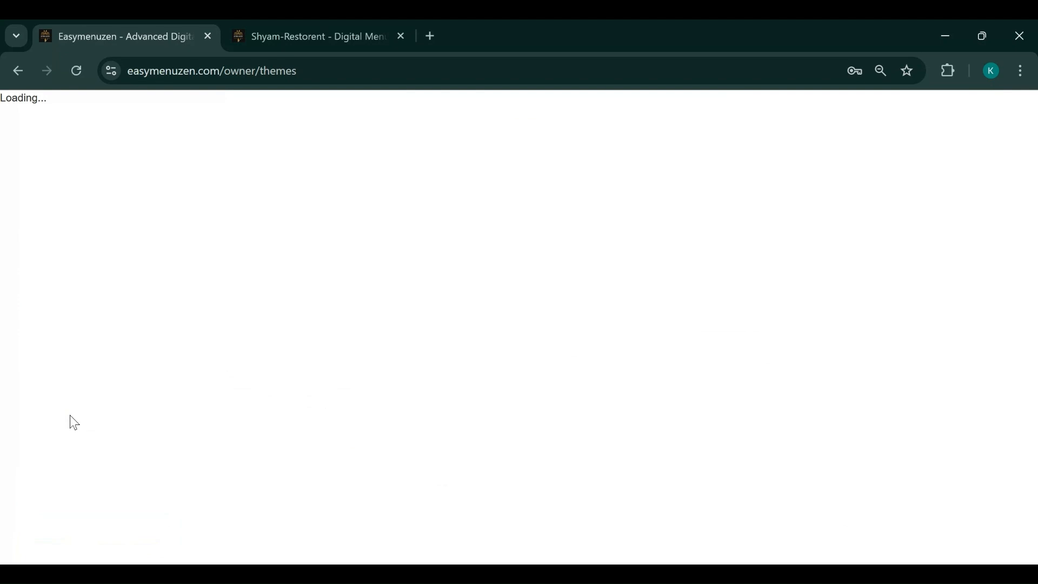
pyautogui.scroll(-3, 765, 397)
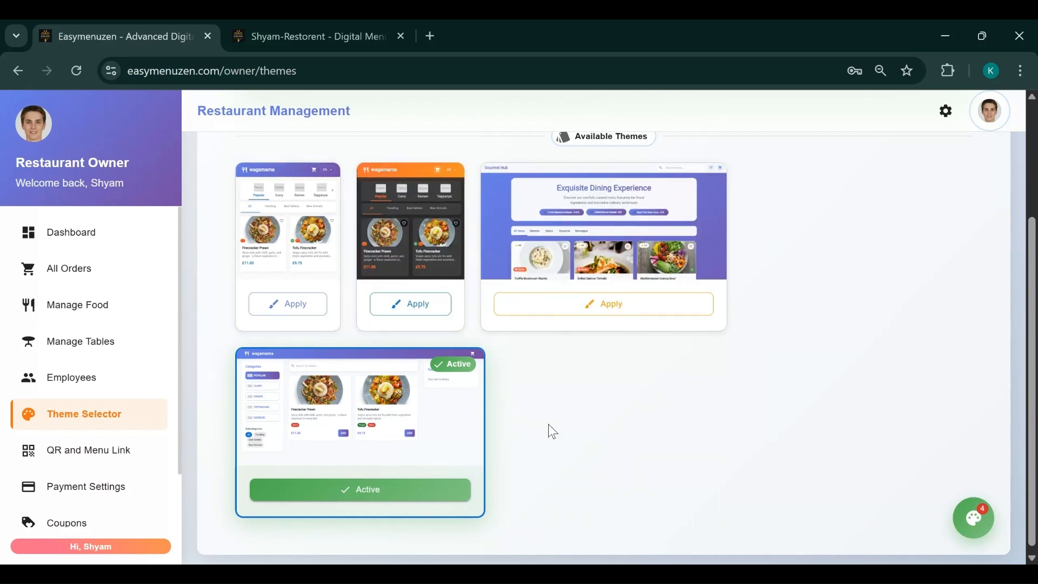
pyautogui.scroll(3, 548, 423)
pyautogui.scroll(-3, 547, 423)
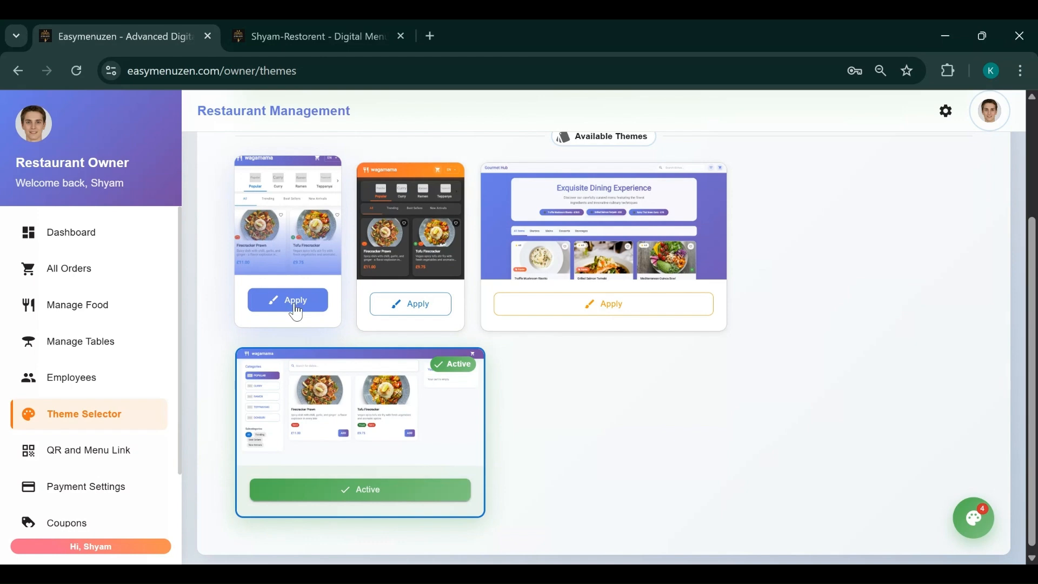
pyautogui.click(295, 305)
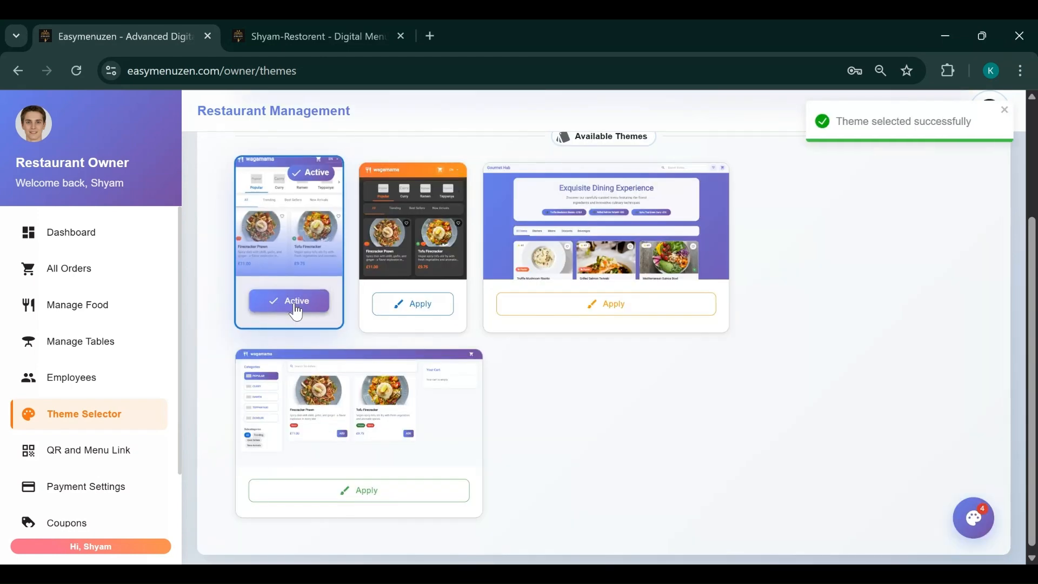
pyautogui.click(414, 296)
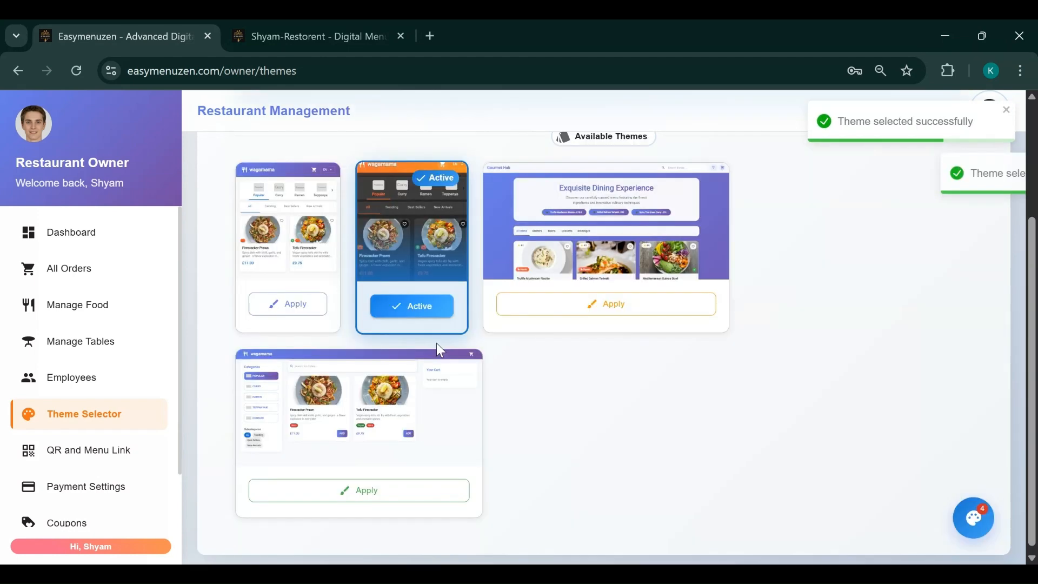
pyautogui.click(592, 304)
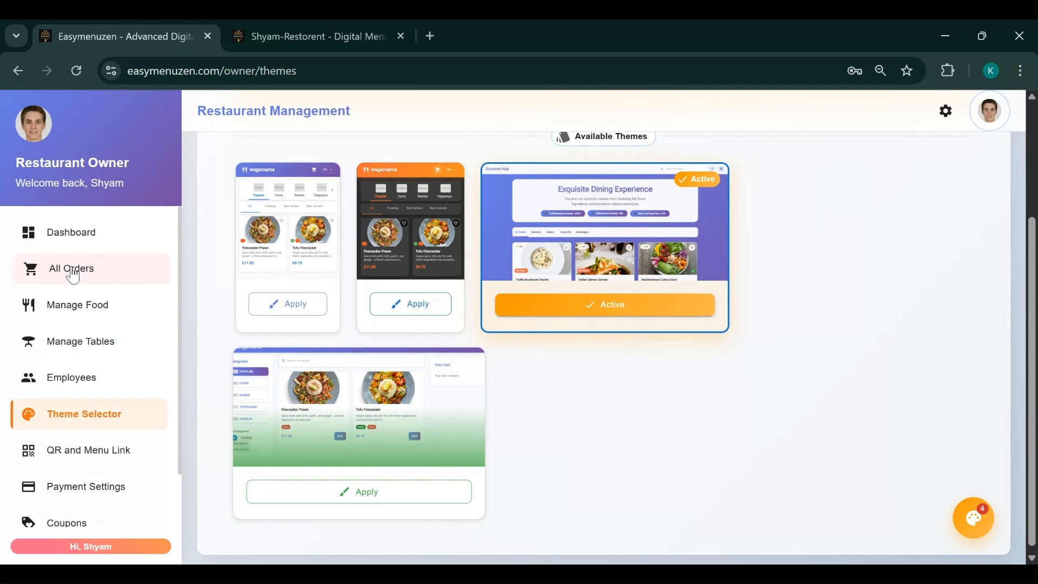
pyautogui.click(63, 309)
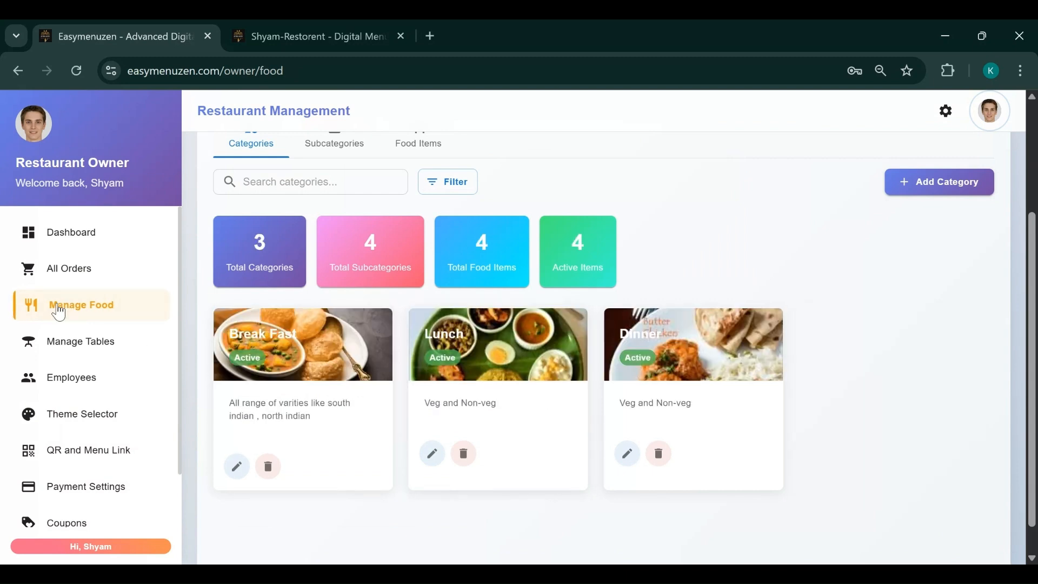
pyautogui.scroll(3, 592, 352)
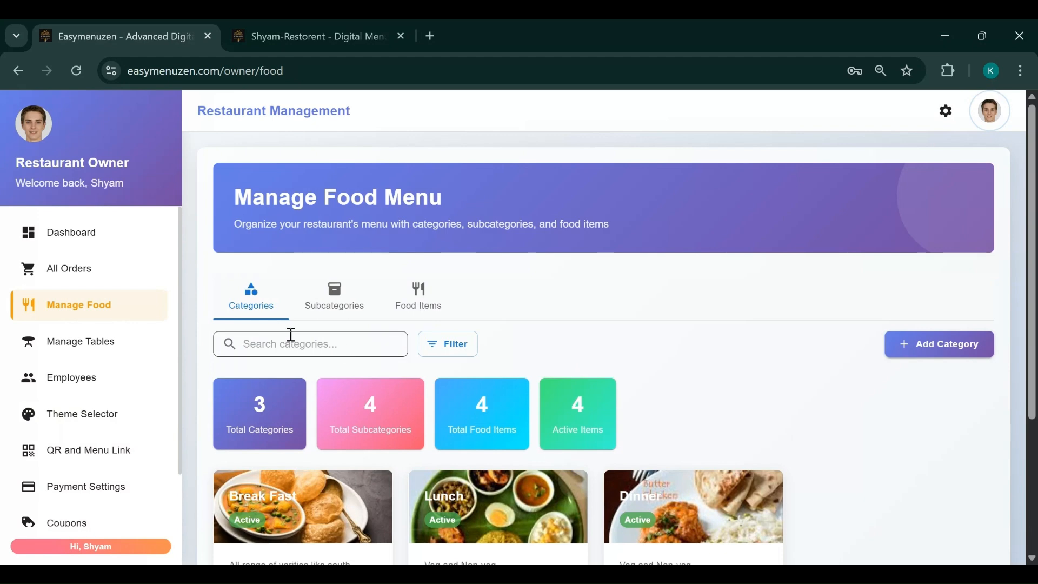
pyautogui.scroll(-3, 302, 351)
pyautogui.scroll(2, 317, 369)
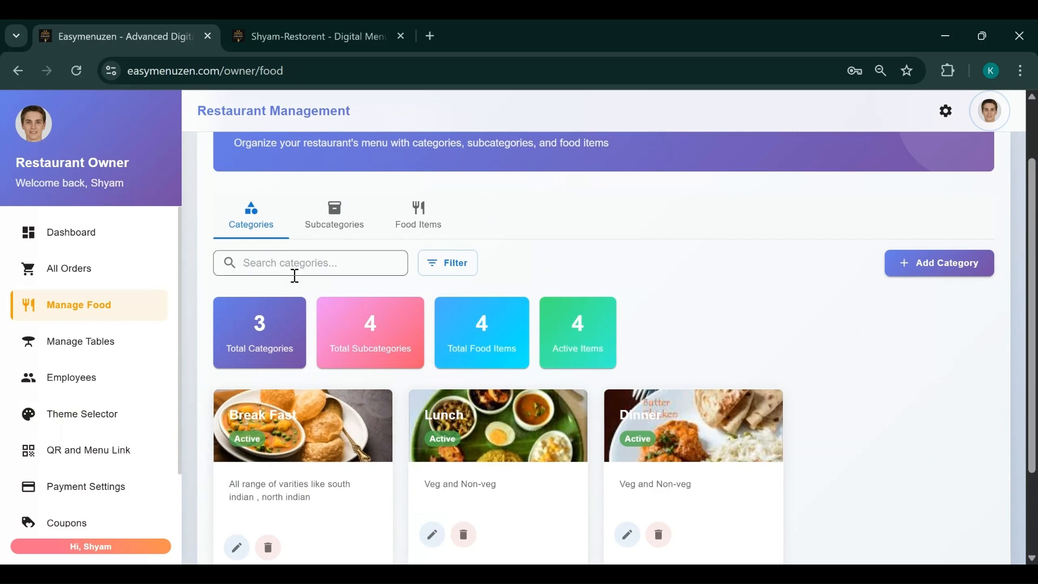
pyautogui.scroll(-2, 324, 336)
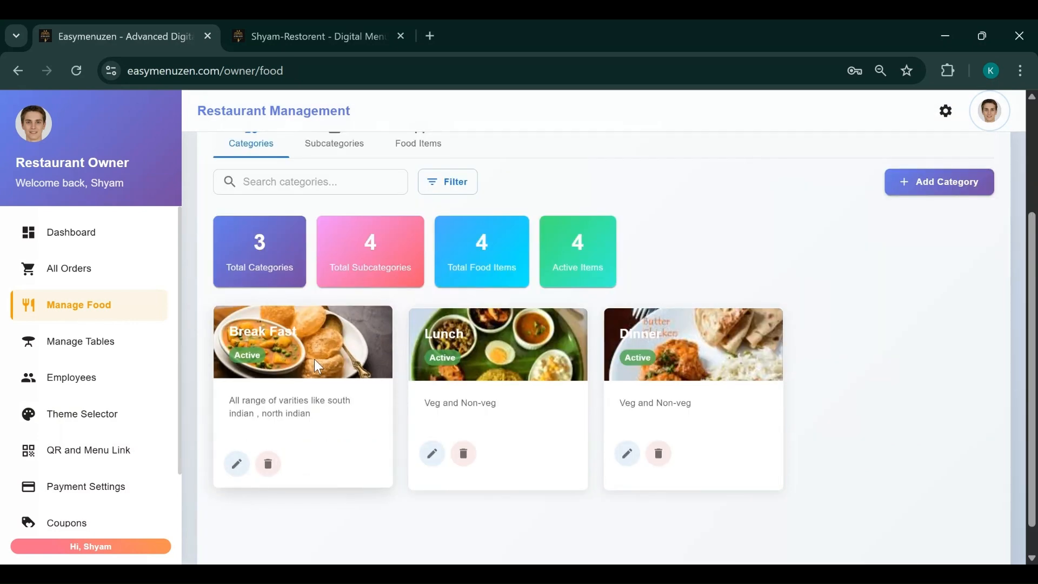
pyautogui.scroll(2, 315, 361)
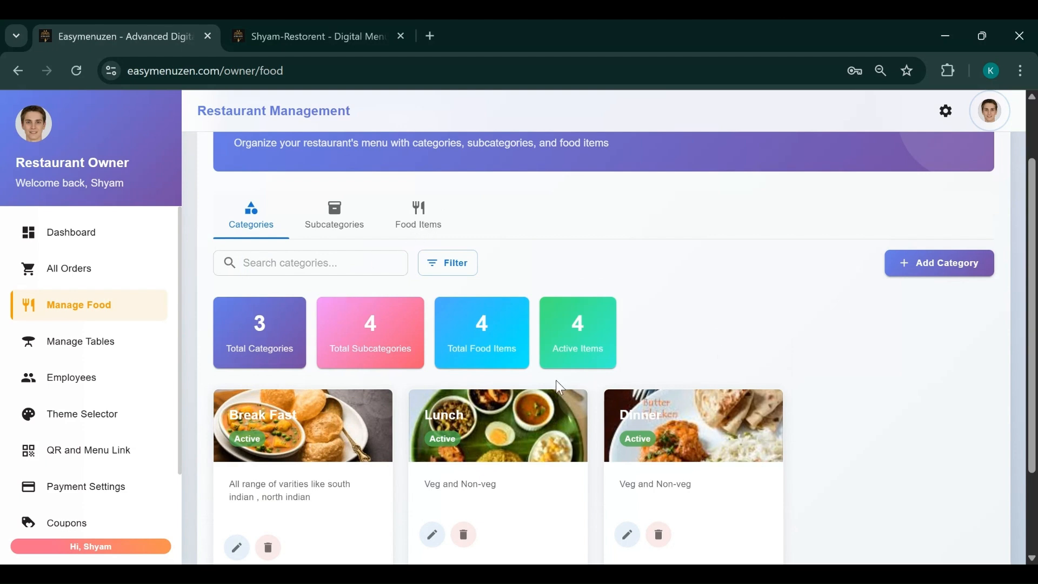
pyautogui.scroll(-2, 556, 381)
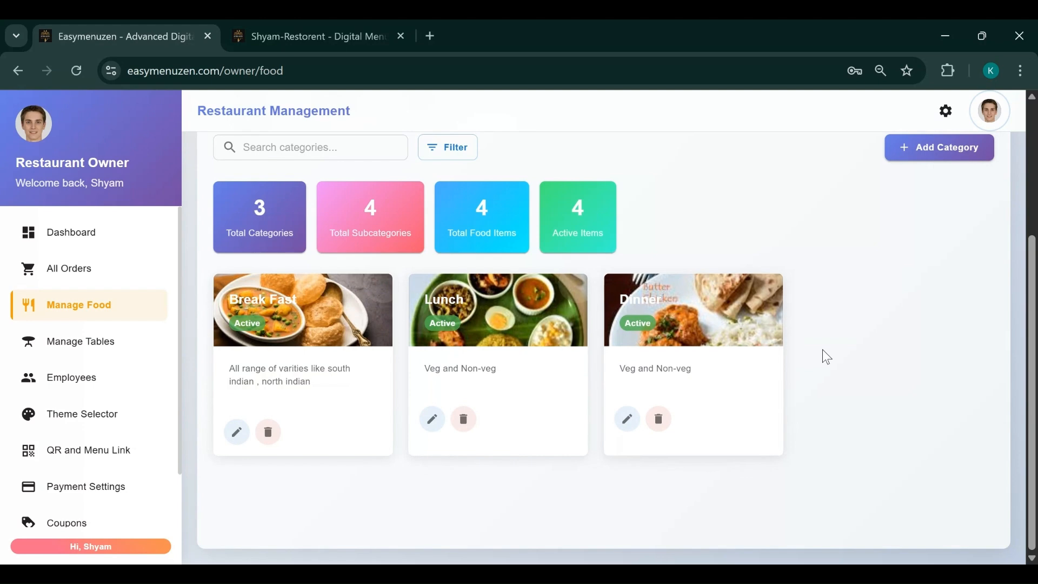
pyautogui.scroll(2, 822, 350)
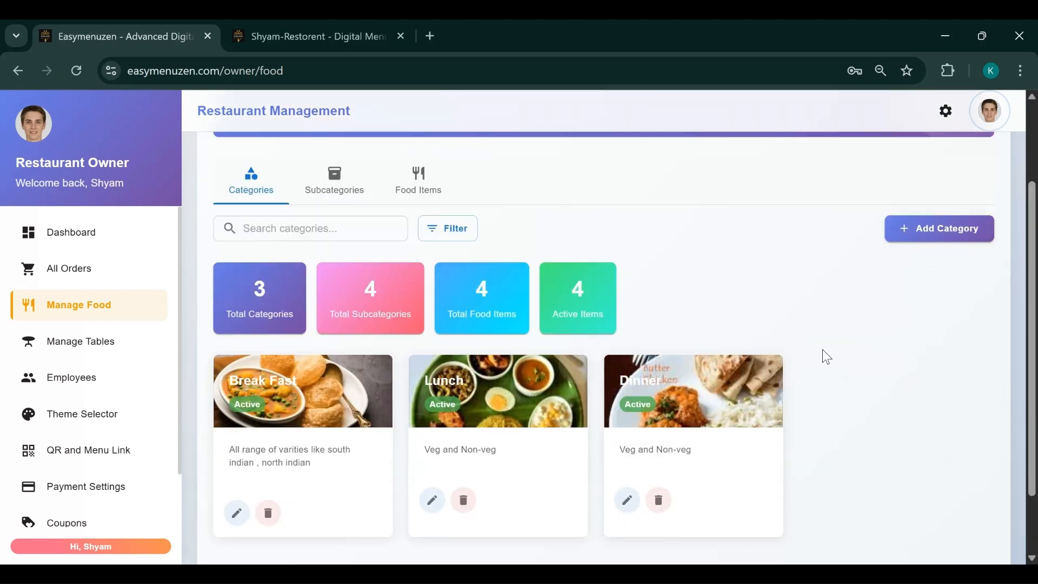
# Start a new food category named Snacks with status Active
pyautogui.click(920, 238)
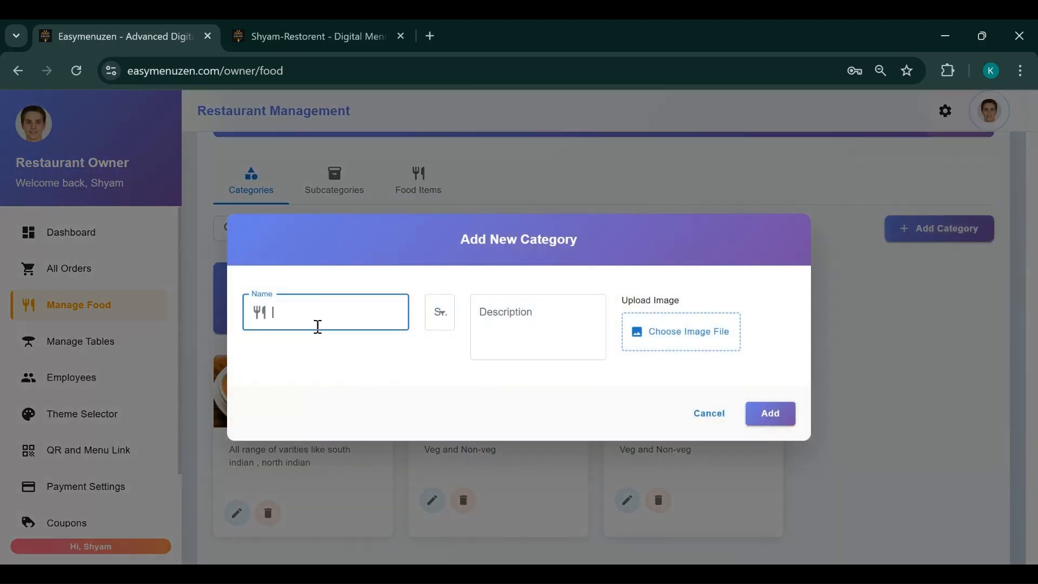
pyautogui.click(705, 414)
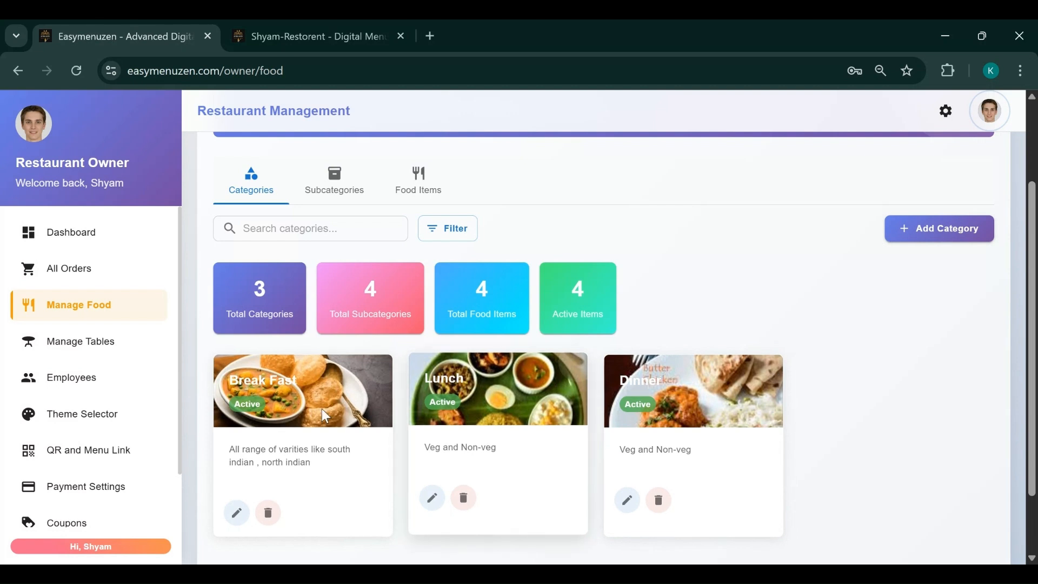
pyautogui.click(926, 235)
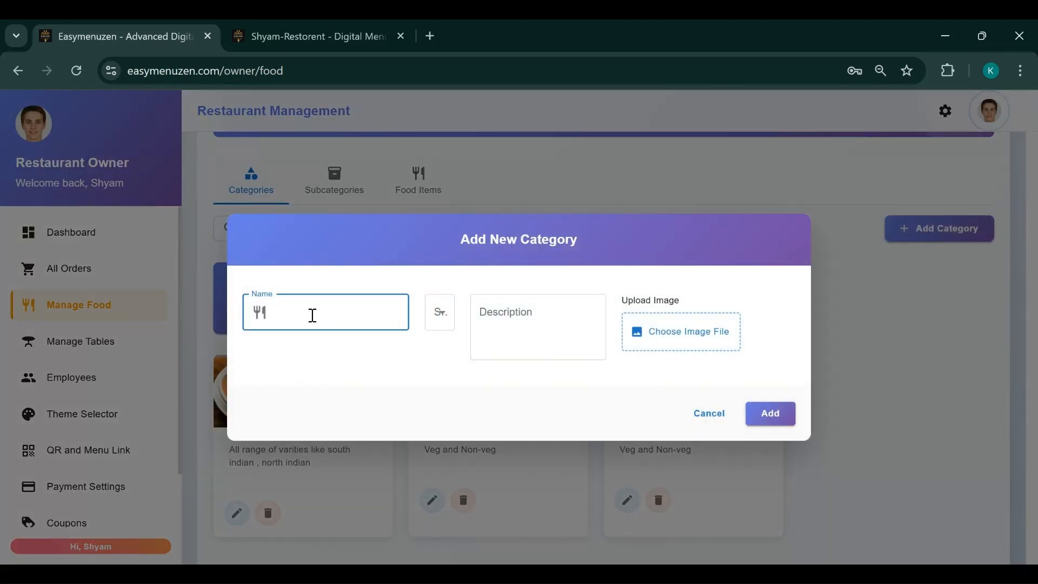
pyautogui.write('Snacks')
pyautogui.click(446, 322)
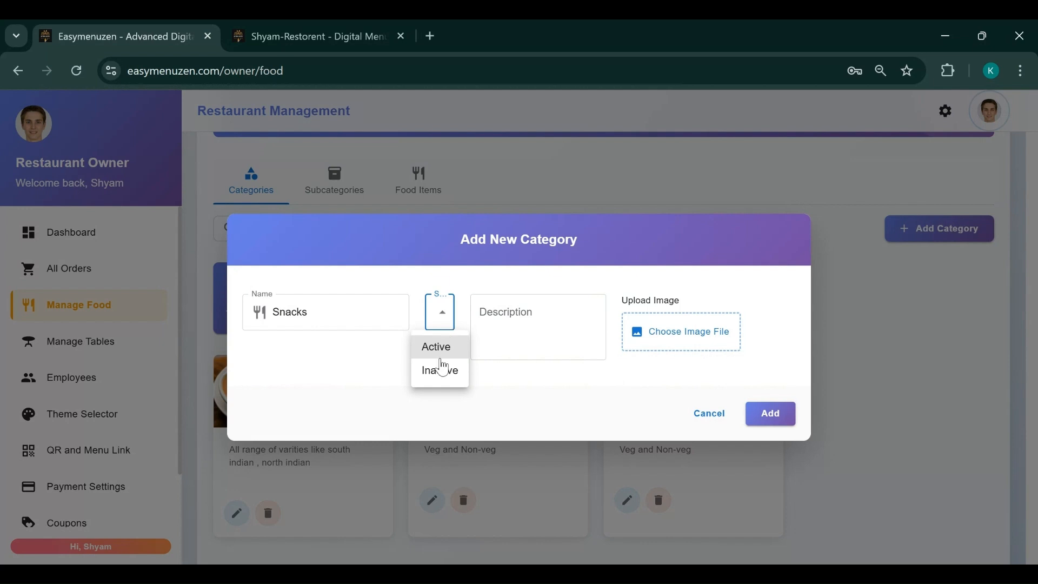
pyautogui.click(438, 348)
pyautogui.click(444, 325)
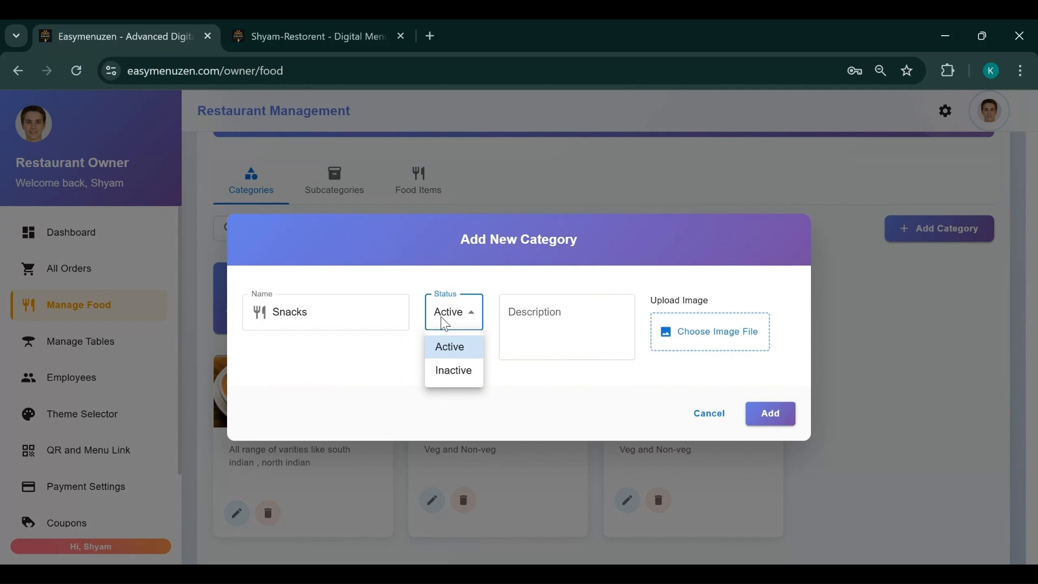
pyautogui.click(441, 318)
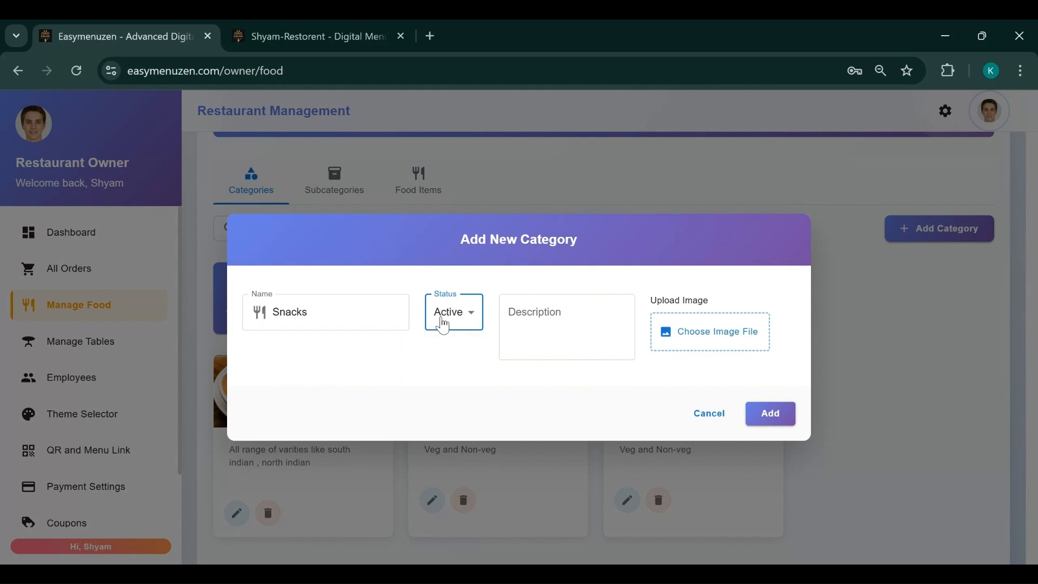
pyautogui.click(442, 320)
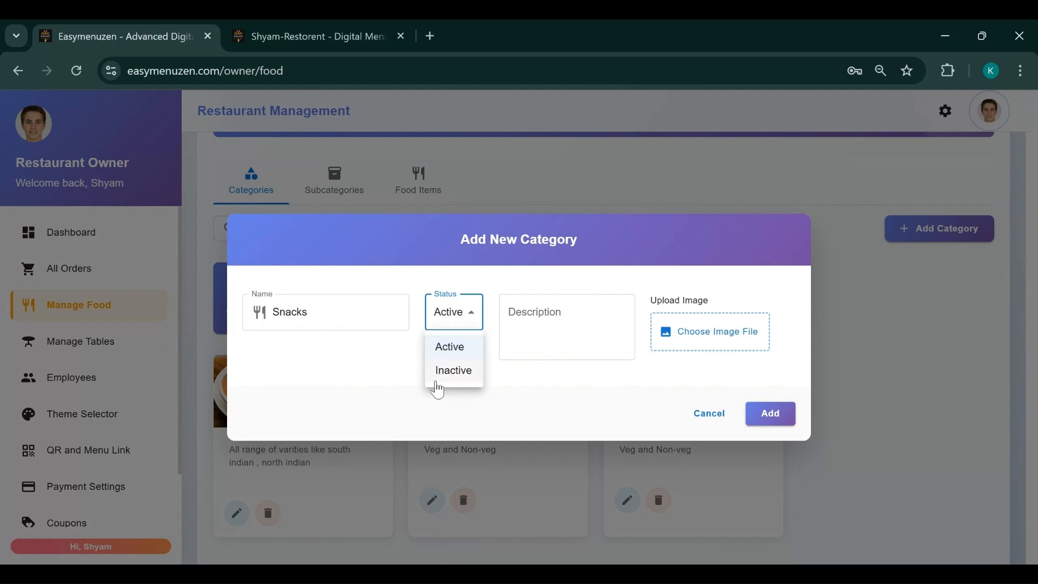
pyautogui.click(446, 355)
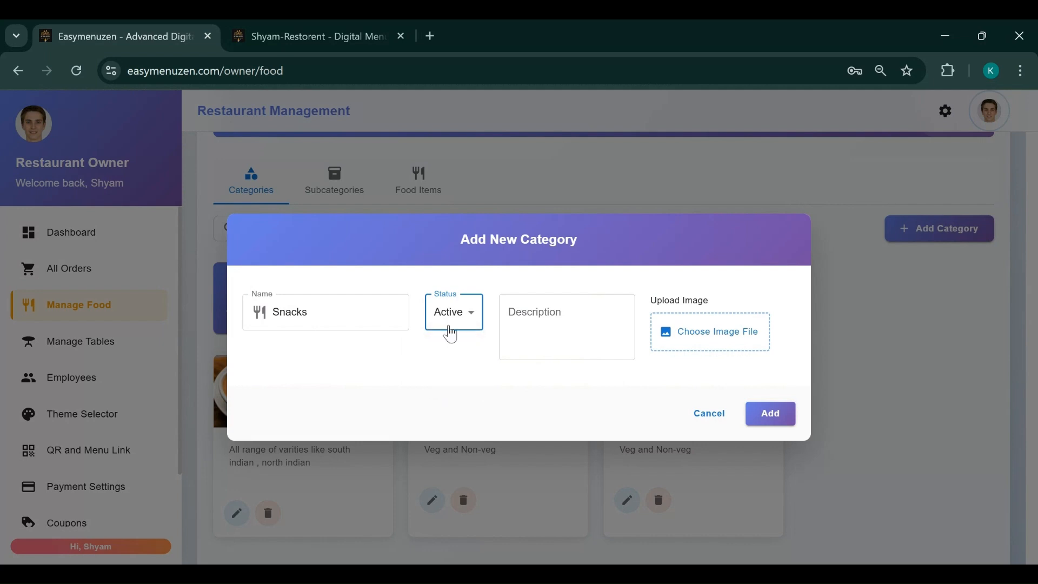
pyautogui.click(541, 321)
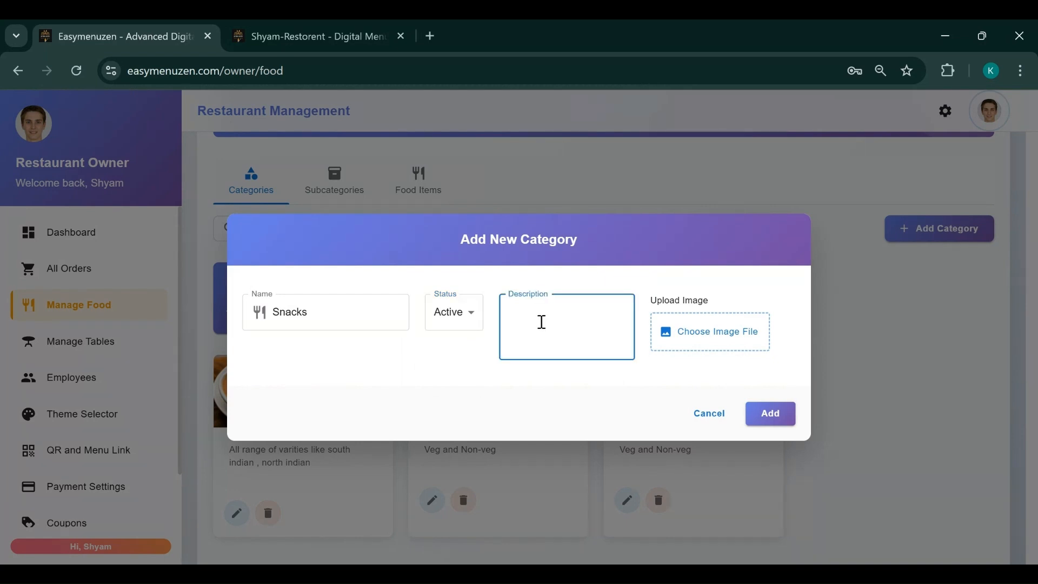
# Describe Snacks as 'All kinds of snack items Veg and Non-veg.', attach download (9).jpg, and add it
pyautogui.write('All kinds of snak items ')
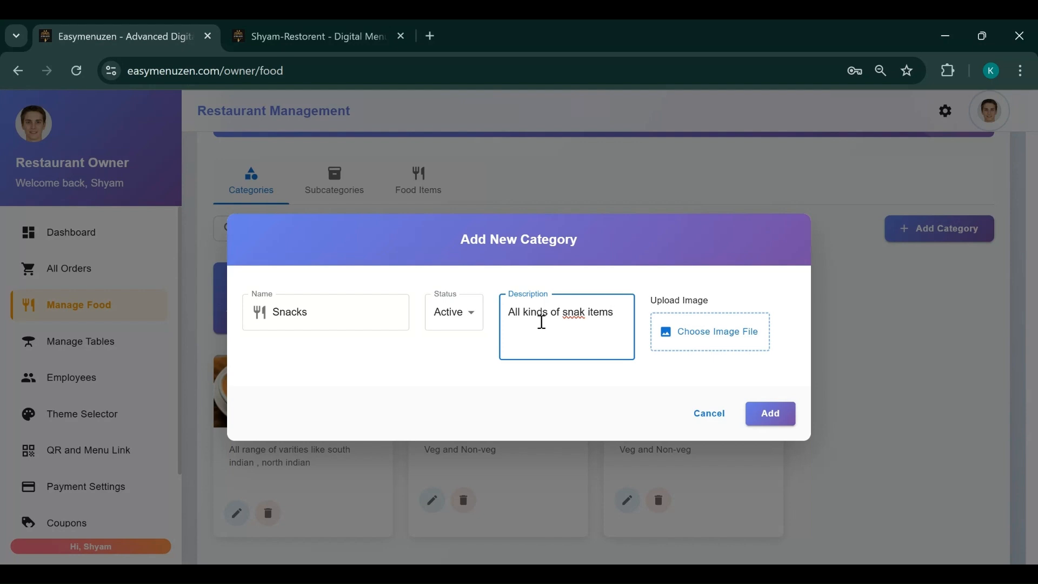
pyautogui.write('Veg and Non-veg.')
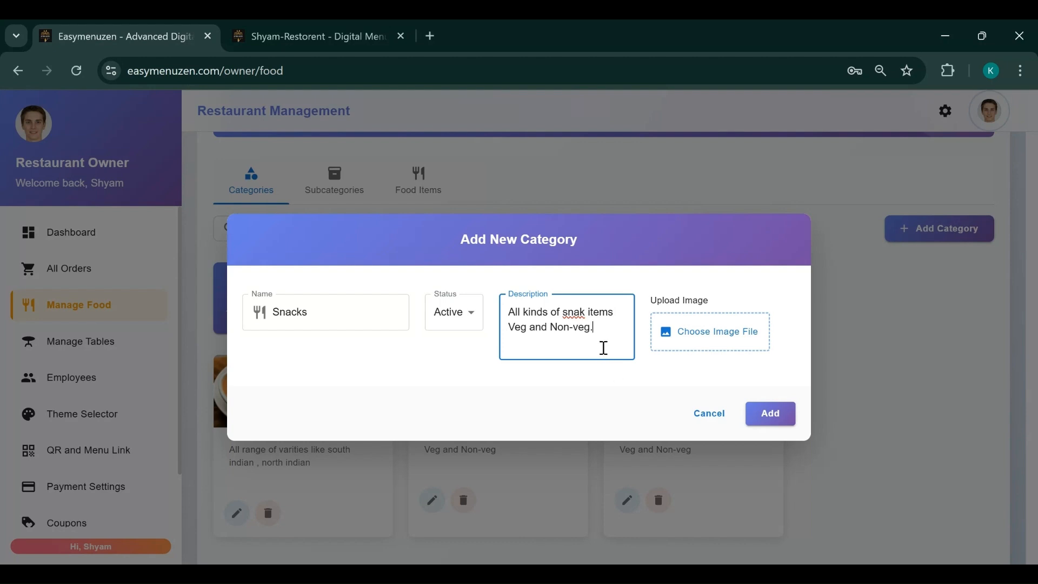
pyautogui.click(580, 313)
pyautogui.write('c')
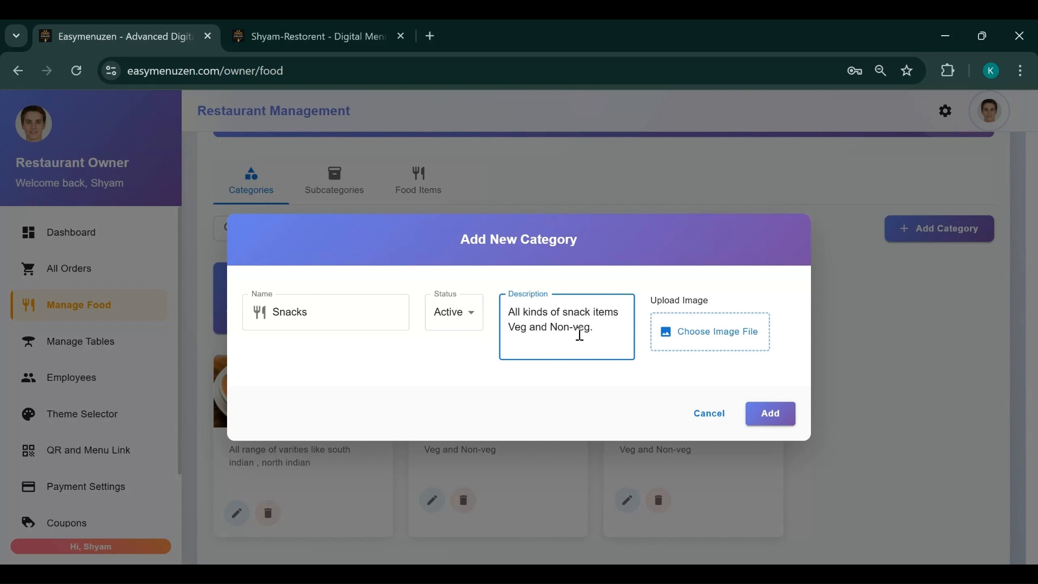
pyautogui.click(704, 341)
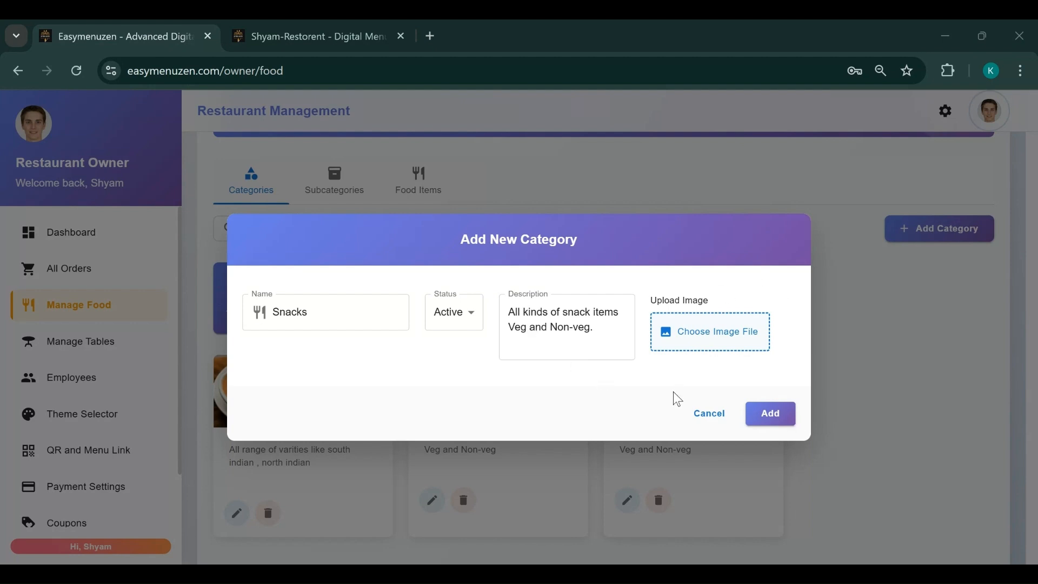
pyautogui.click(691, 509)
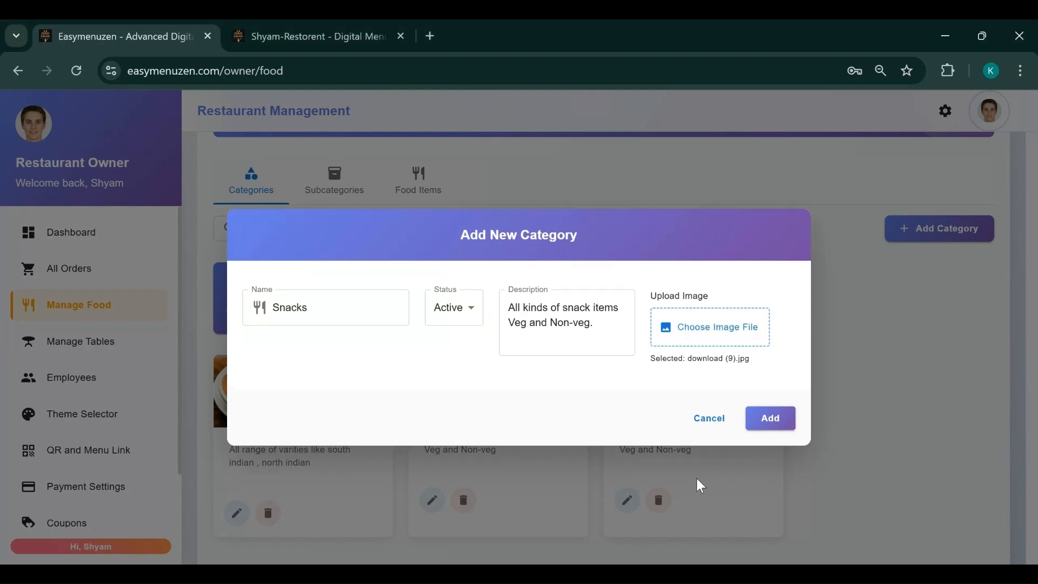
pyautogui.click(768, 418)
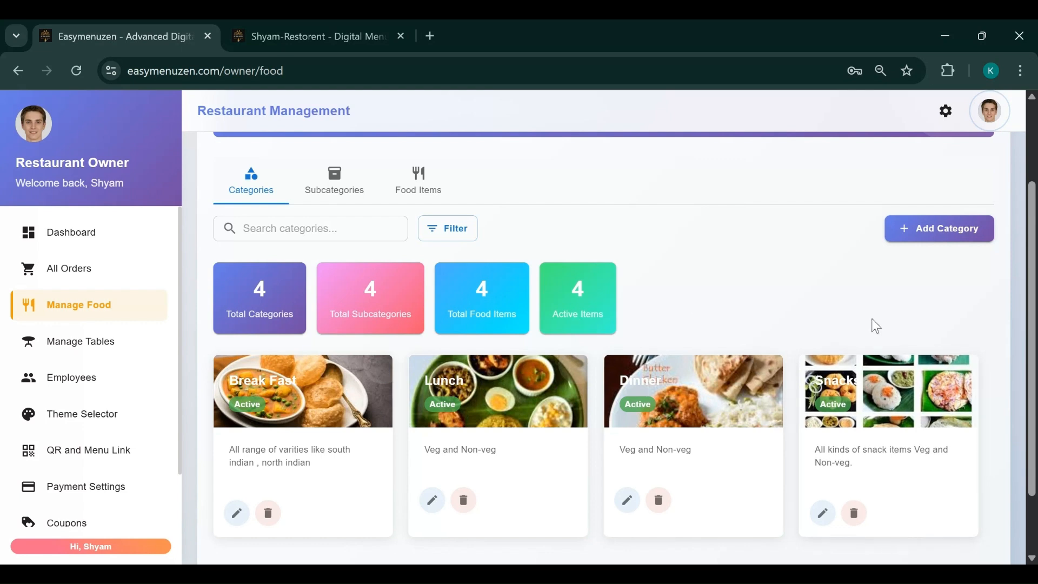
# In Subcategories, start a new subcategory named Chekin with status Active
pyautogui.click(326, 193)
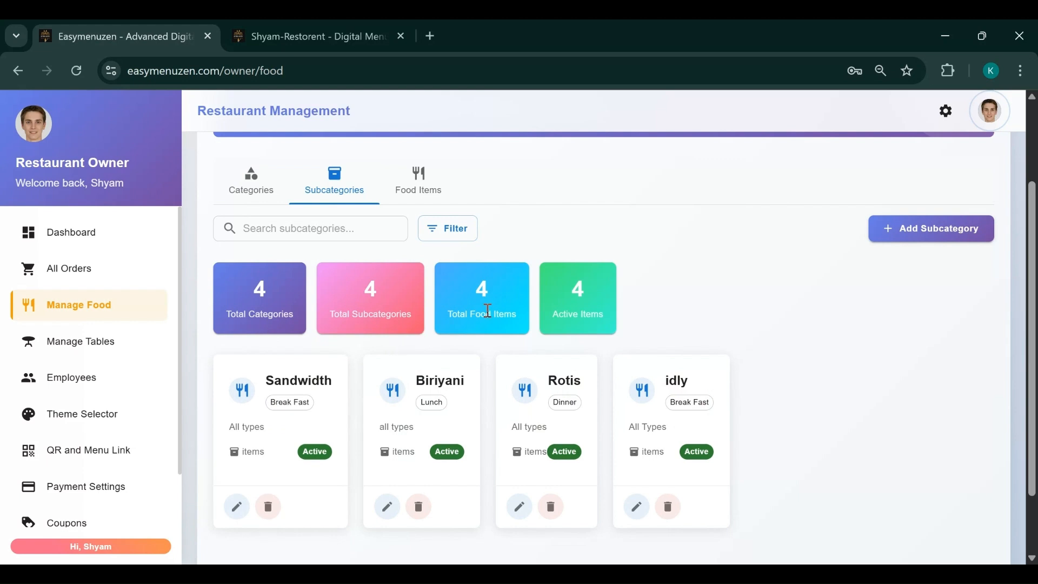
pyautogui.click(913, 237)
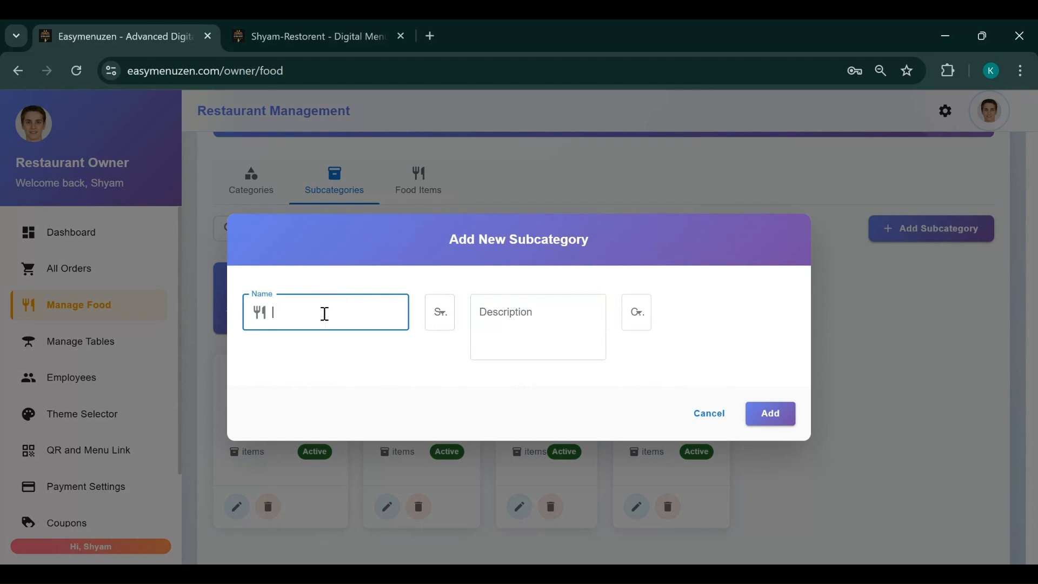
pyautogui.write('Chekin')
pyautogui.click(441, 324)
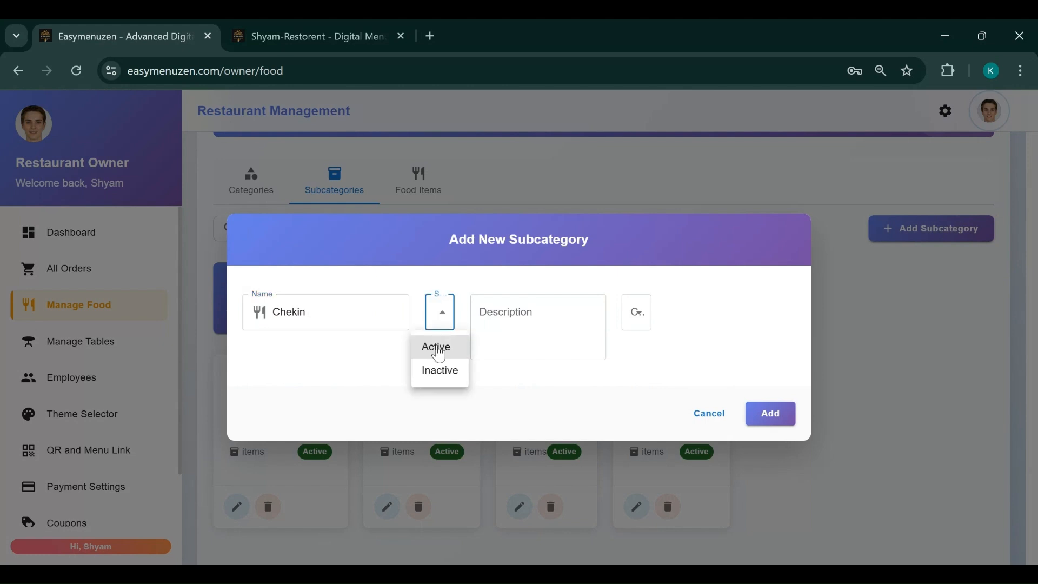
pyautogui.click(436, 347)
# Enter the subcategory description 'Chicken fry', correcting the spelling typos
pyautogui.click(557, 321)
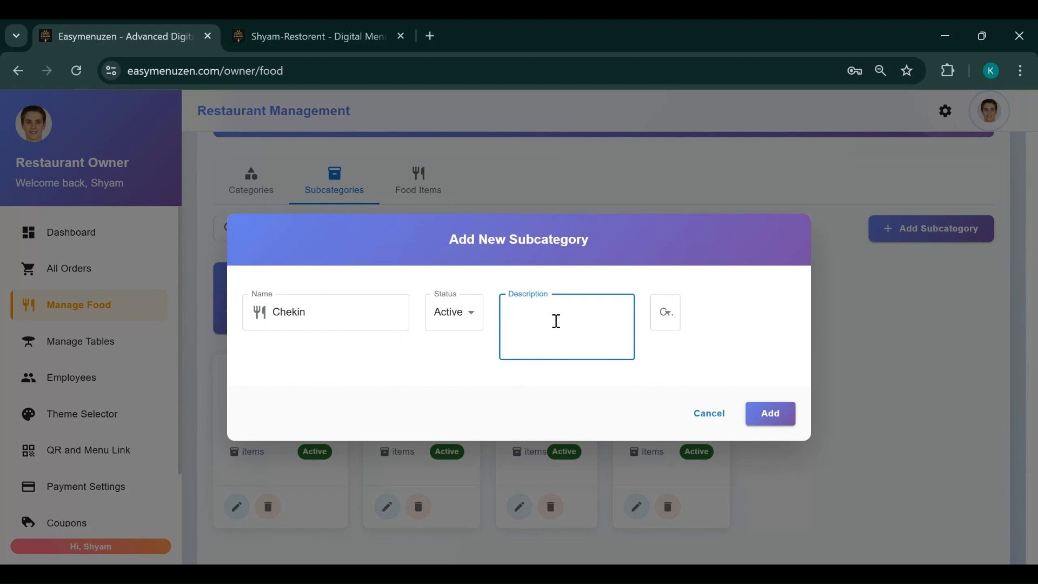
pyautogui.write('Chekin')
pyautogui.press('BackSpace')
pyautogui.press('BackSpace')
pyautogui.press('BackSpace')
pyautogui.press('BackSpace')
pyautogui.write('eckin')
pyautogui.press('BackSpace')
pyautogui.press('BackSpace')
pyautogui.press('BackSpace')
pyautogui.write('en')
pyautogui.click(529, 318)
pyautogui.press('BackSpace')
pyautogui.write('i')
pyautogui.click(564, 313)
pyautogui.write('fry')
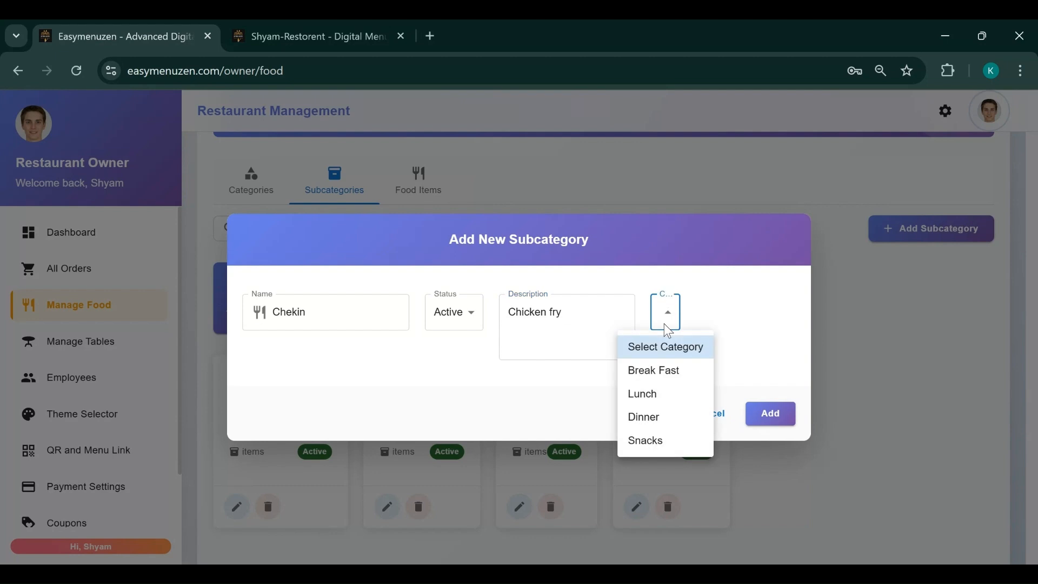
# Place the subcategory under Snacks, rename it Chekin fry, and add it
pyautogui.click(650, 440)
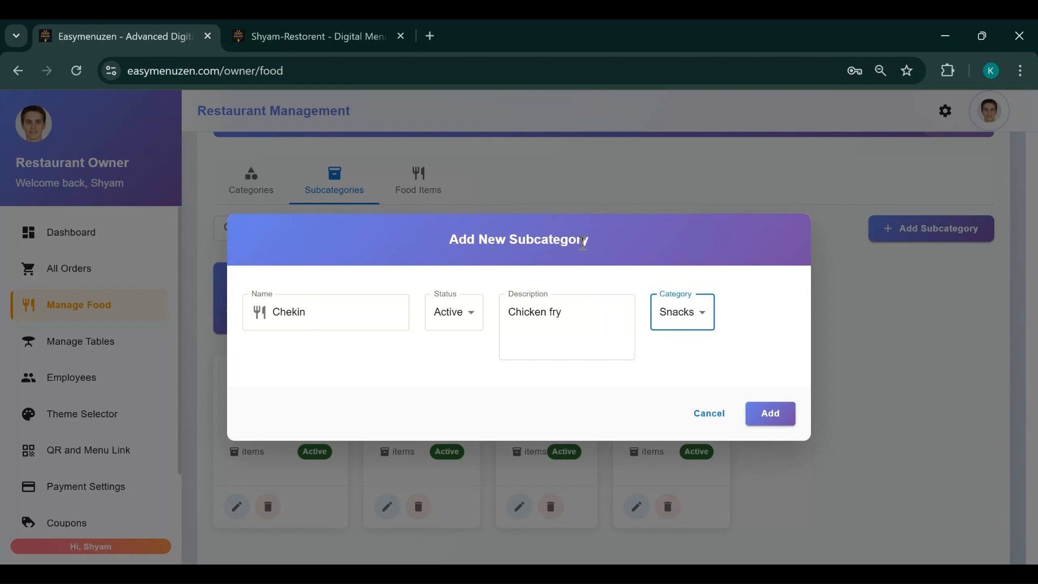
pyautogui.click(697, 324)
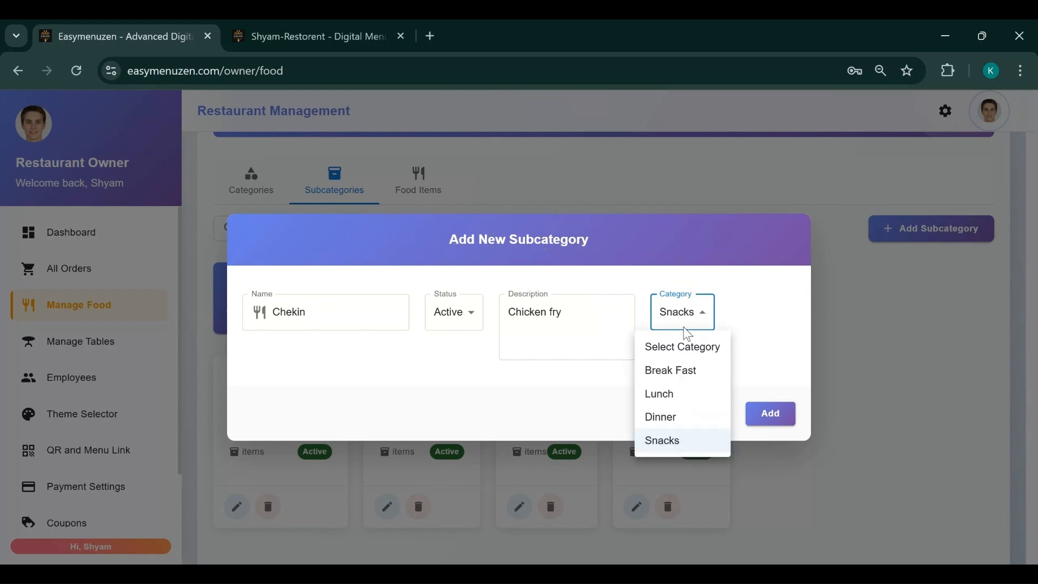
pyautogui.click(660, 450)
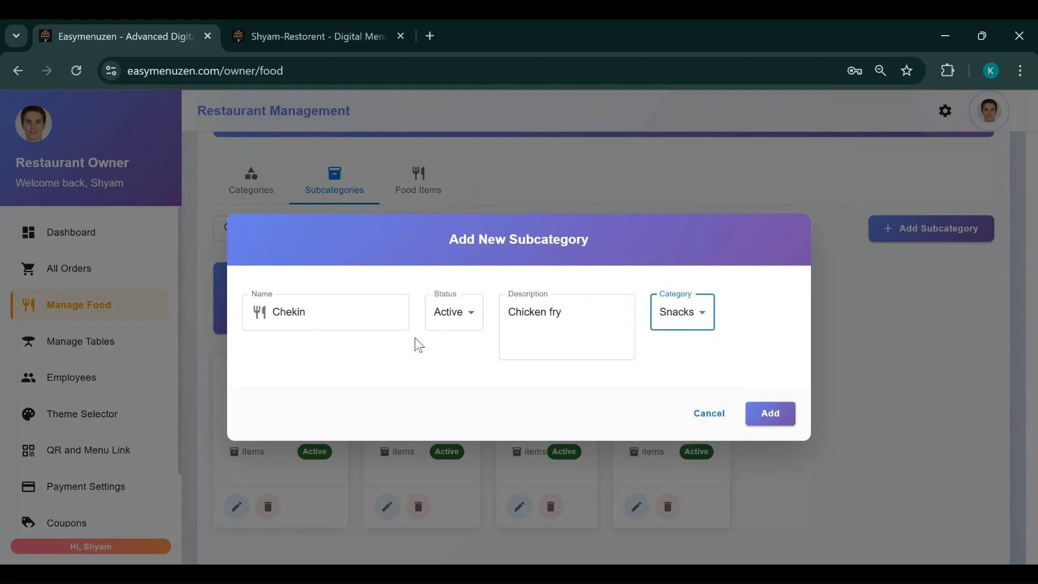
pyautogui.click(331, 311)
pyautogui.write('fry')
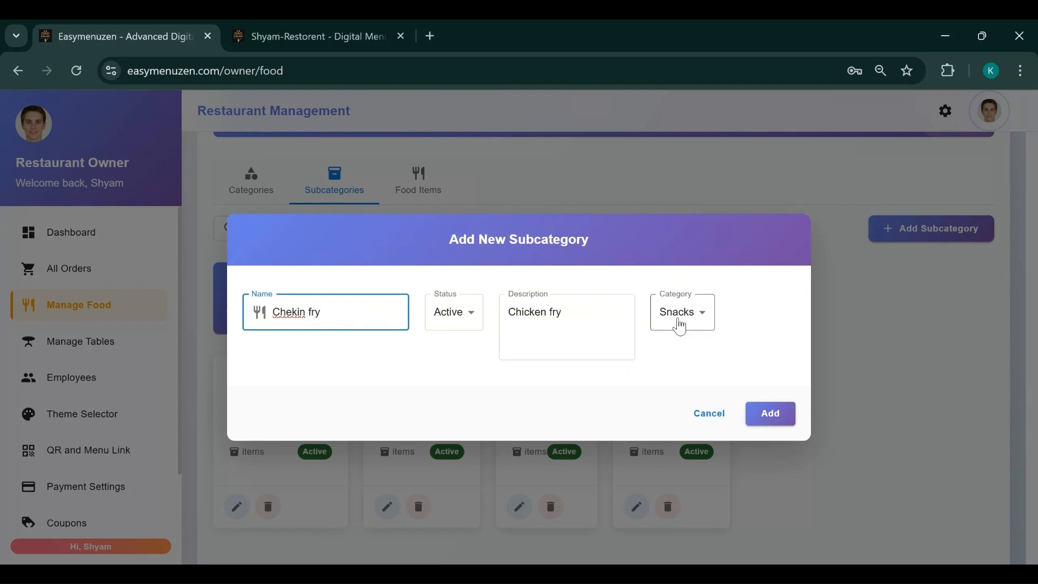
pyautogui.click(771, 418)
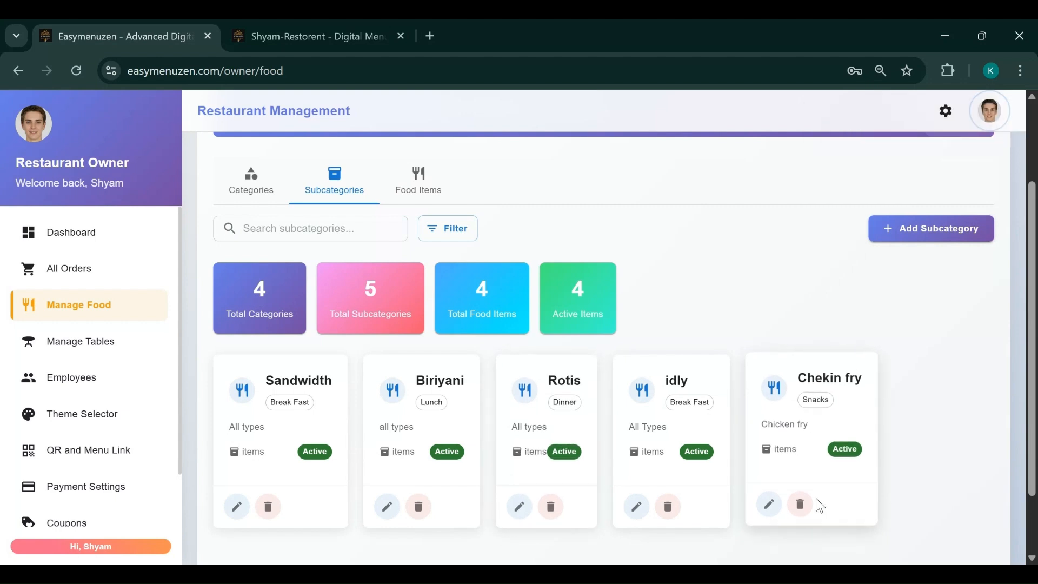
# Edit Chekin fry to name Veg, description 'Veg Items snacks', Active, under Snacks, and update it
pyautogui.click(769, 511)
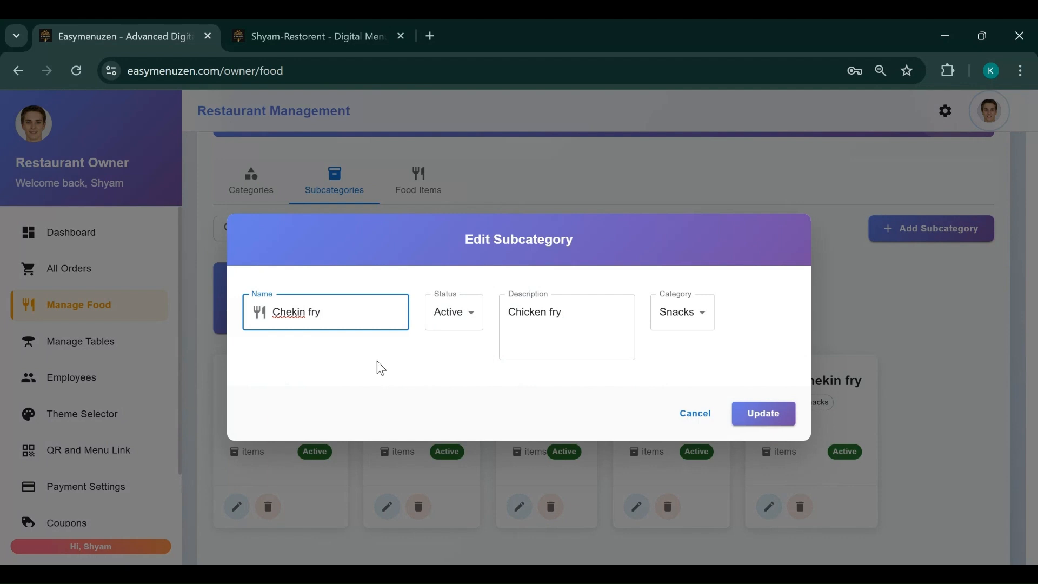
pyautogui.tripleClick(325, 314)
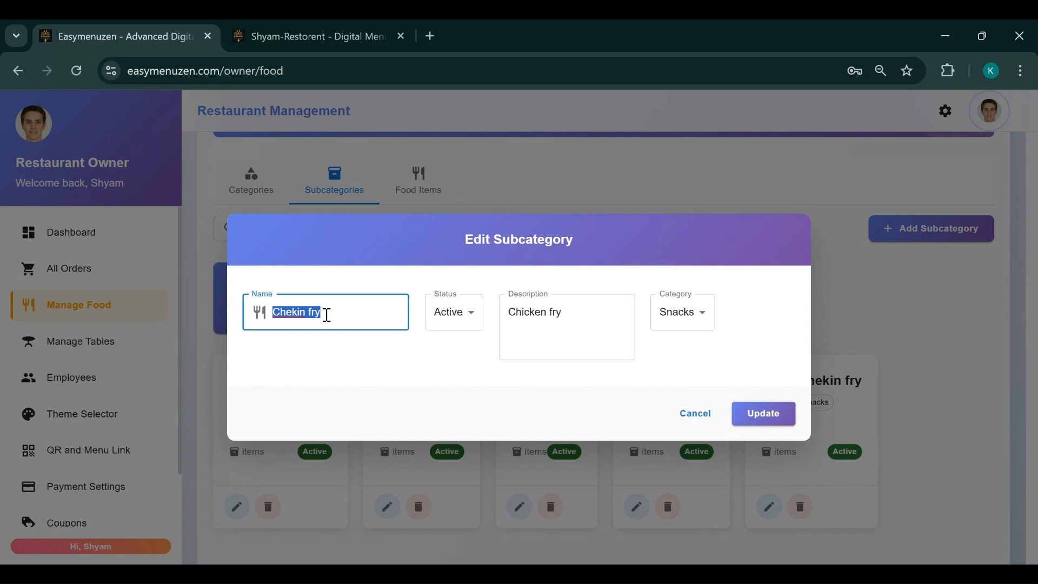
pyautogui.press('BackSpace')
pyautogui.write('Veg')
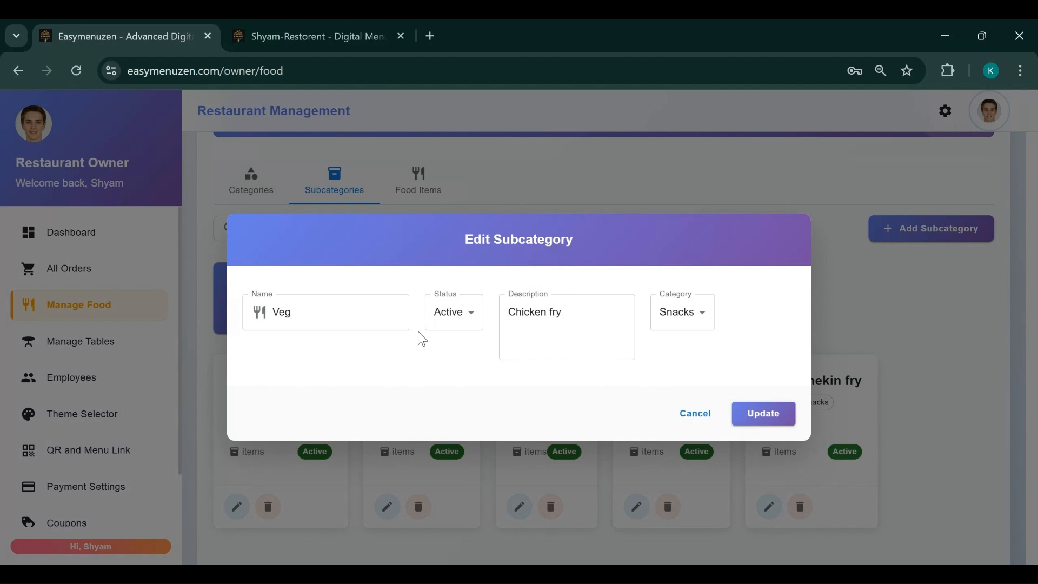
pyautogui.click(458, 321)
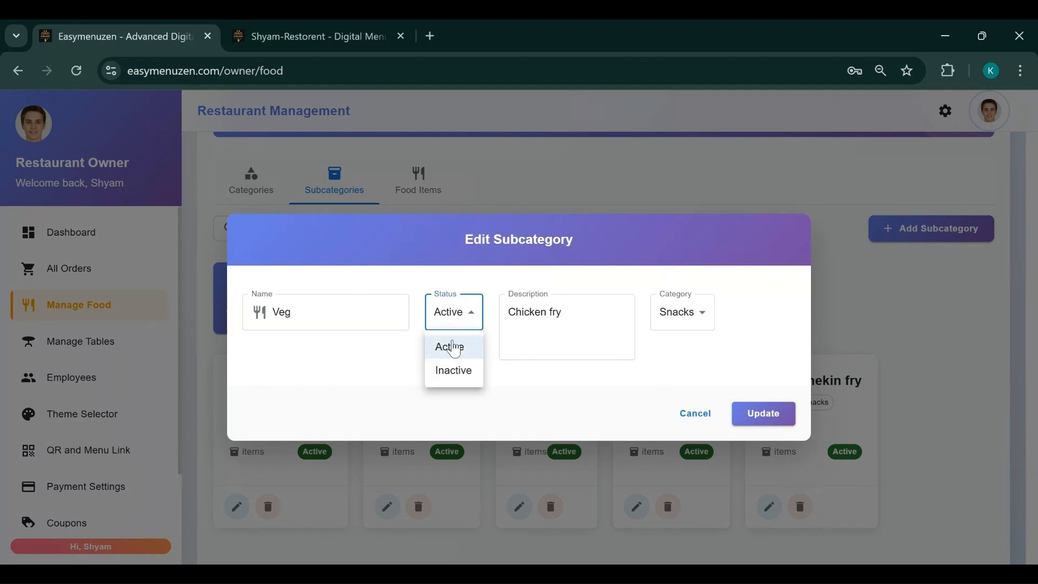
pyautogui.click(446, 346)
pyautogui.moveTo(574, 325); pyautogui.dragTo(503, 316)
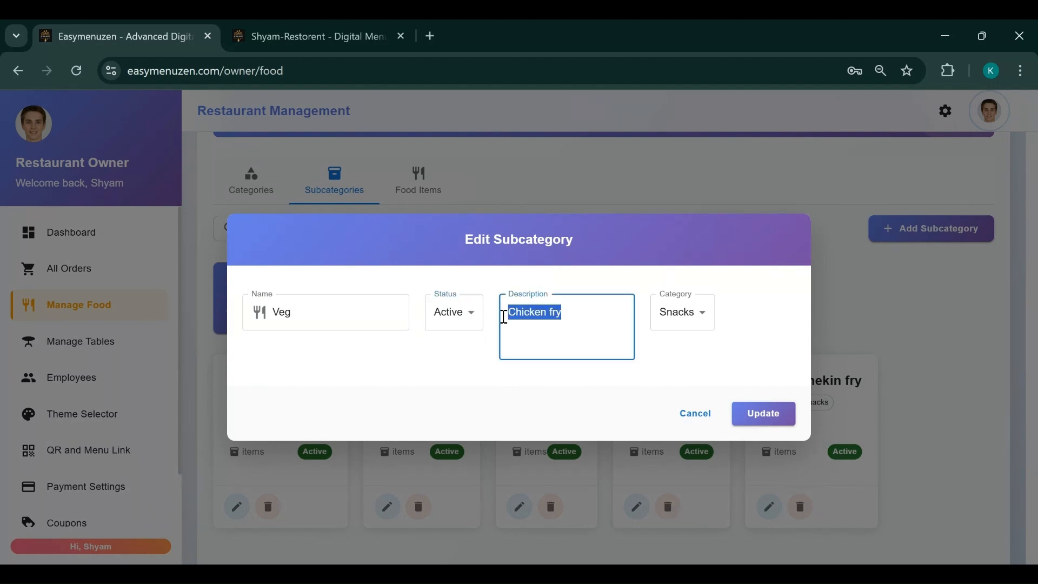
pyautogui.write('Veg')
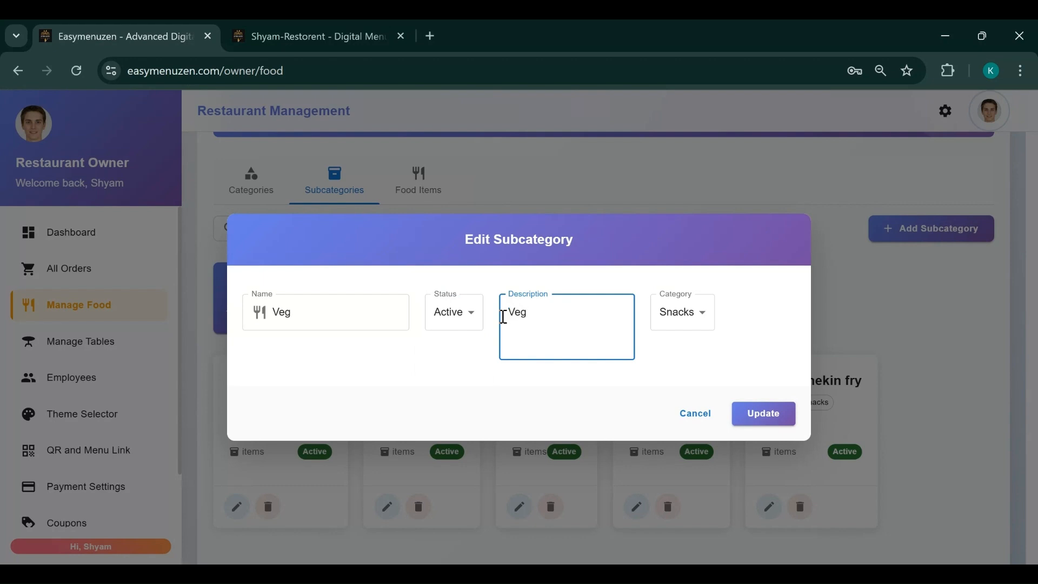
pyautogui.write(' Items snacks')
pyautogui.click(697, 316)
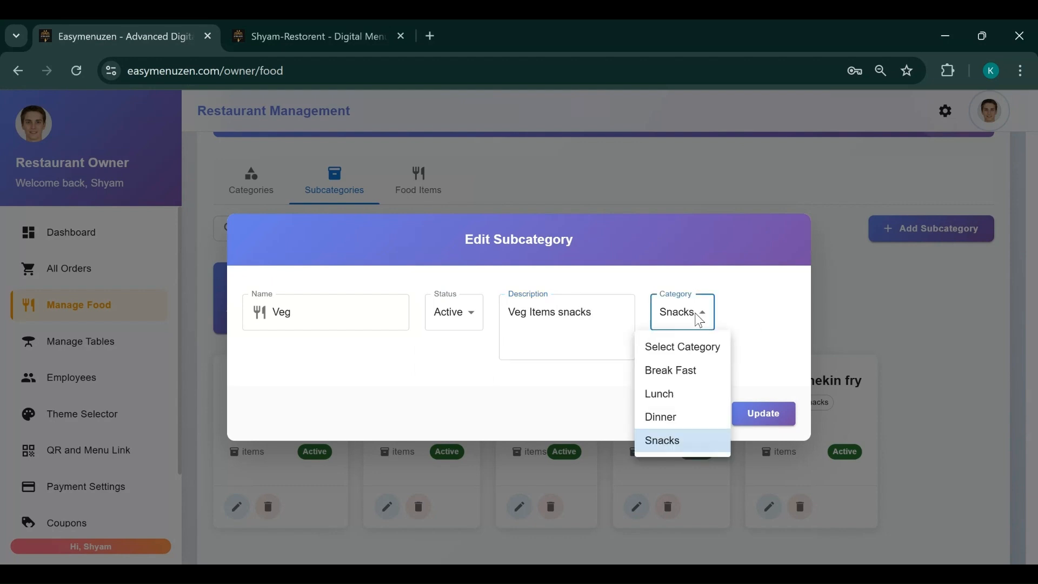
pyautogui.click(672, 444)
pyautogui.click(758, 423)
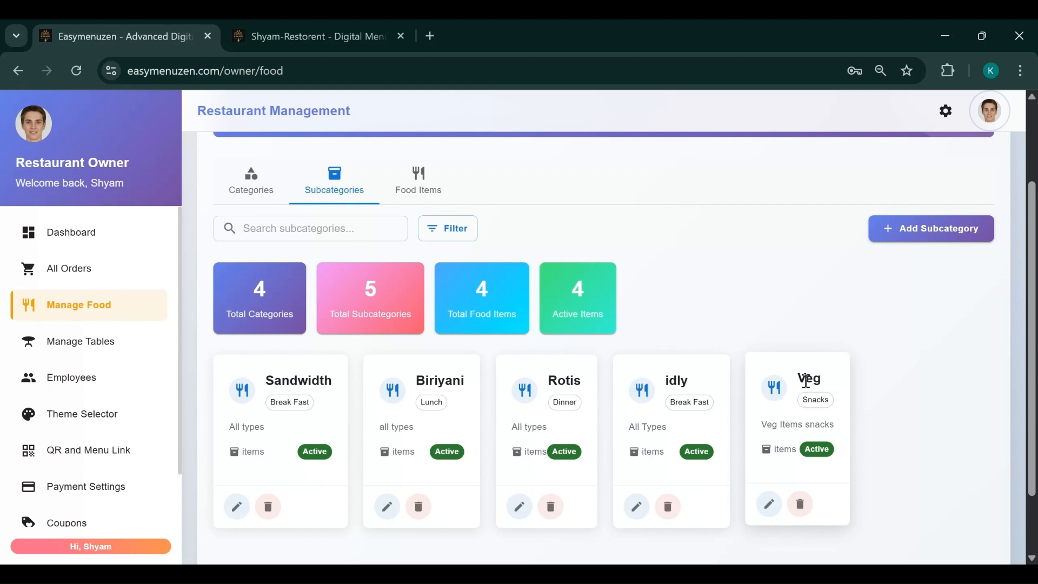
pyautogui.moveTo(801, 380); pyautogui.dragTo(823, 380)
# Add an active Non-veg Snacks subcategory under Snacks, described 'Non-veg Snacks'
pyautogui.click(926, 235)
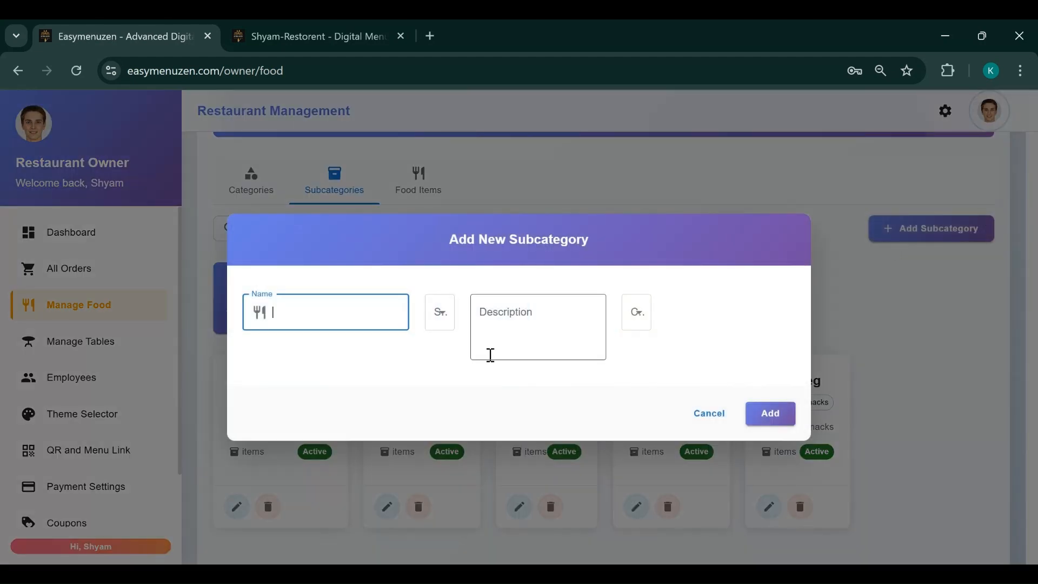
pyautogui.write('Non-veg Snacks')
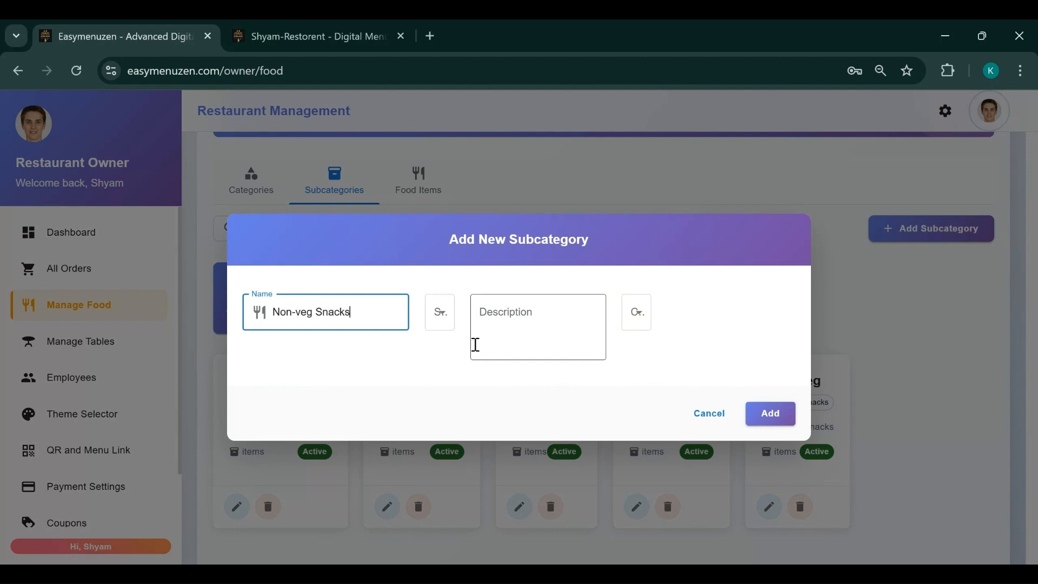
pyautogui.click(440, 323)
pyautogui.click(447, 356)
pyautogui.click(528, 312)
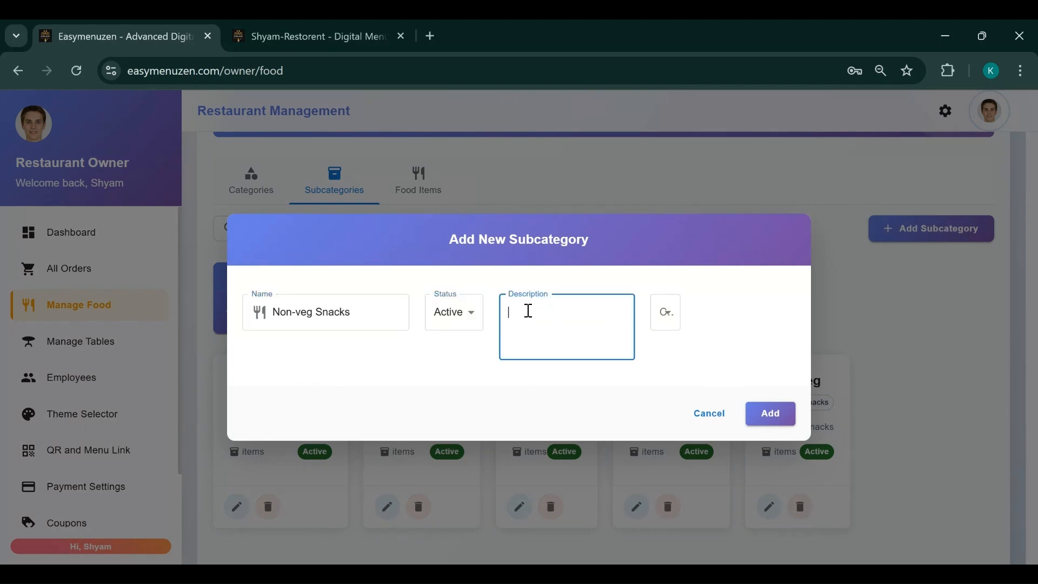
pyautogui.write('Non-veg Snacks')
pyautogui.click(664, 322)
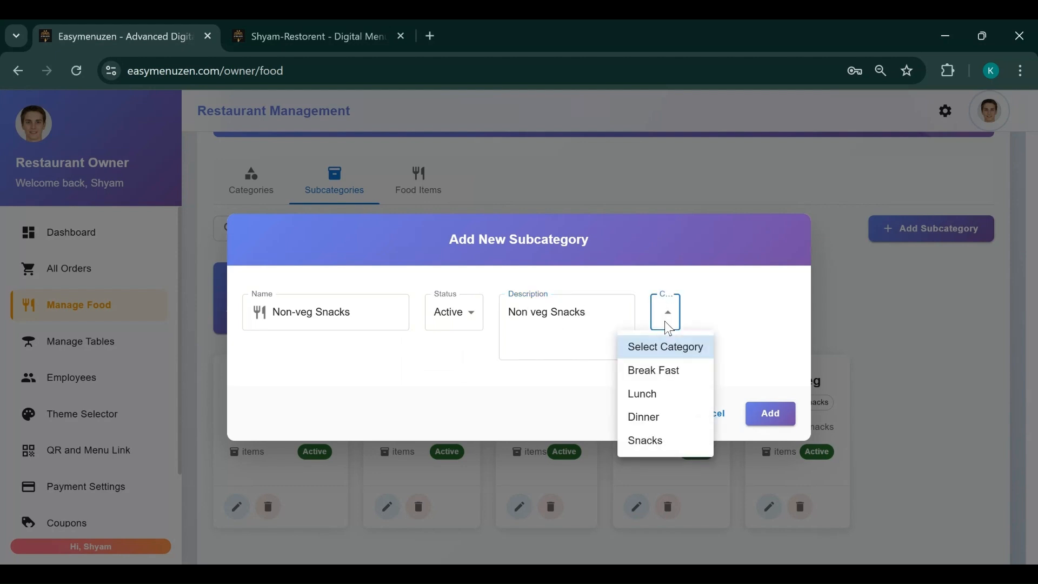
pyautogui.click(647, 442)
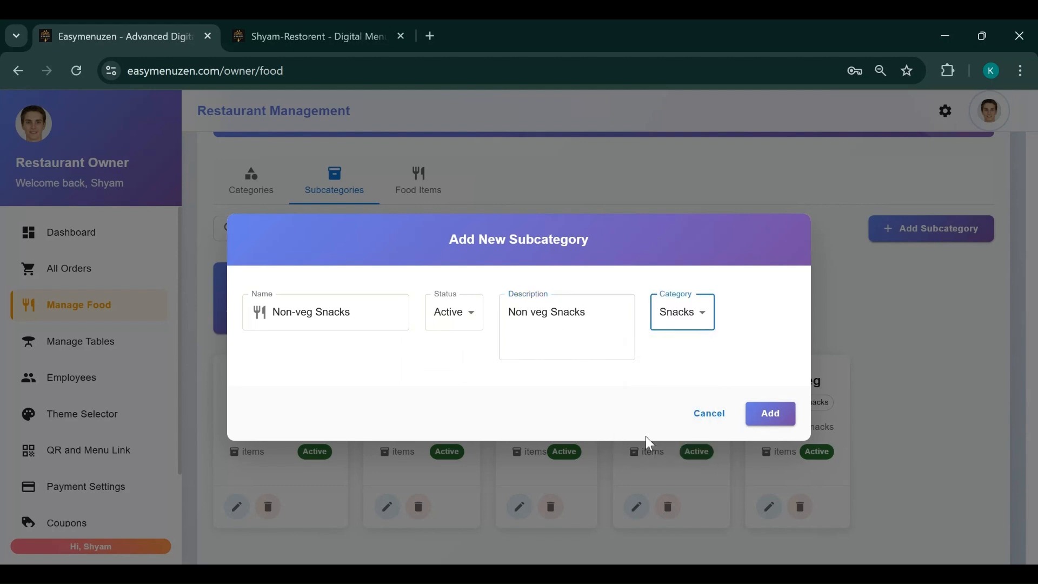
pyautogui.click(762, 415)
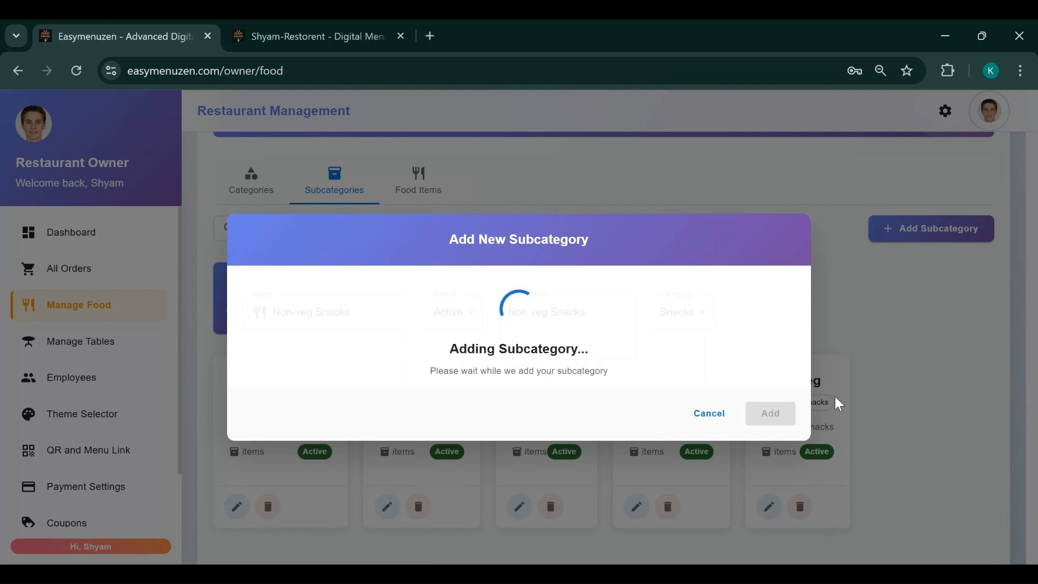
pyautogui.scroll(-3, 848, 401)
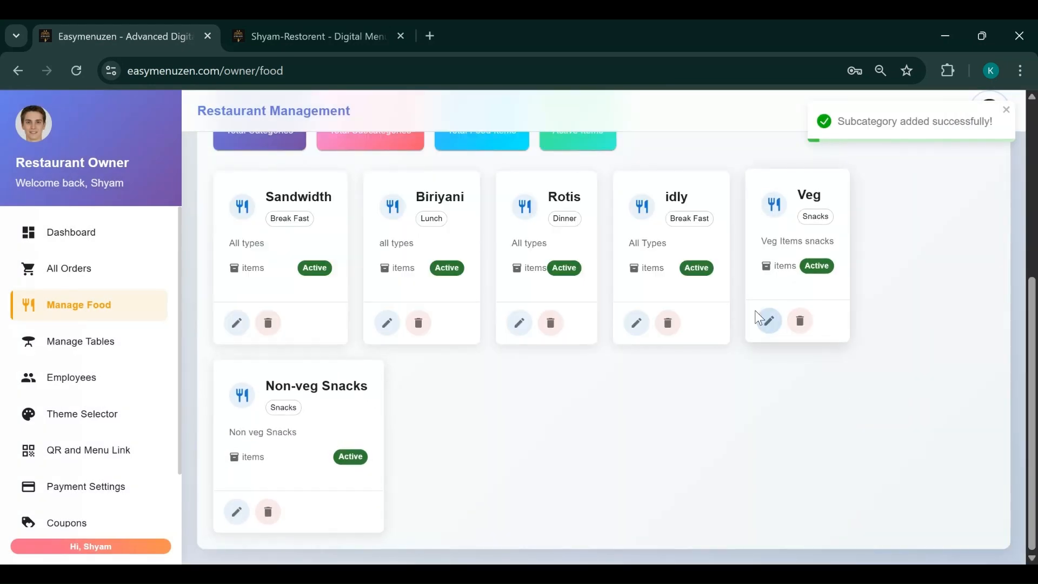
# Rename the Veg subcategory to Veg-Snacks and review the six subcategory cards
pyautogui.click(768, 322)
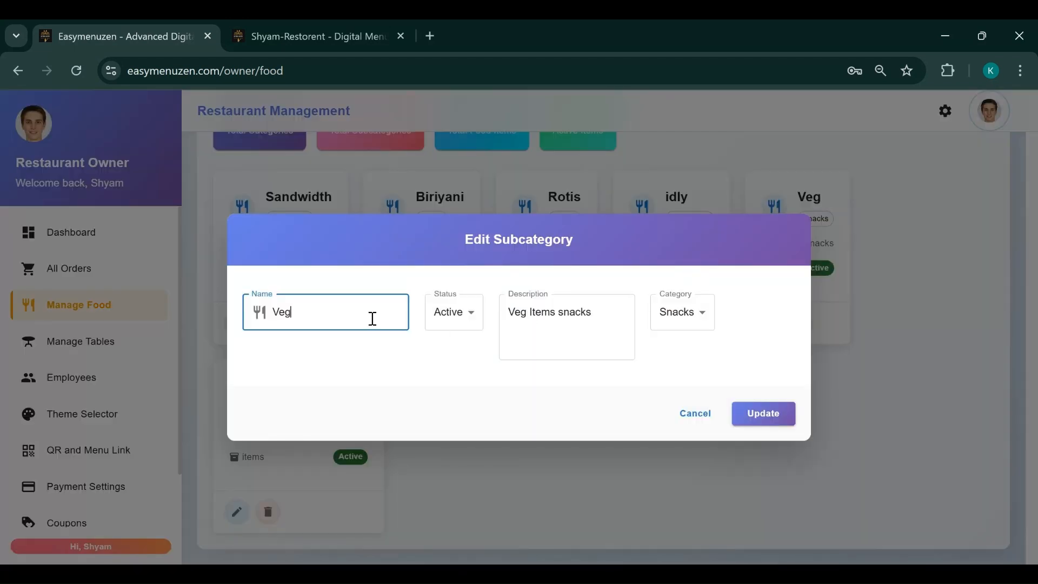
pyautogui.write('-Snacks')
pyautogui.click(759, 416)
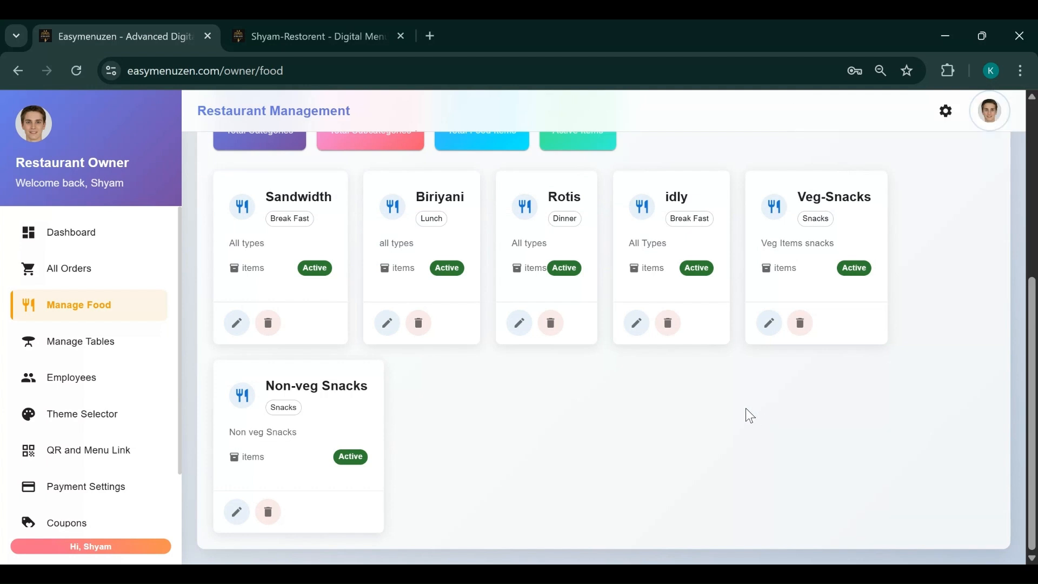
pyautogui.scroll(2, 721, 404)
pyautogui.scroll(-2, 721, 403)
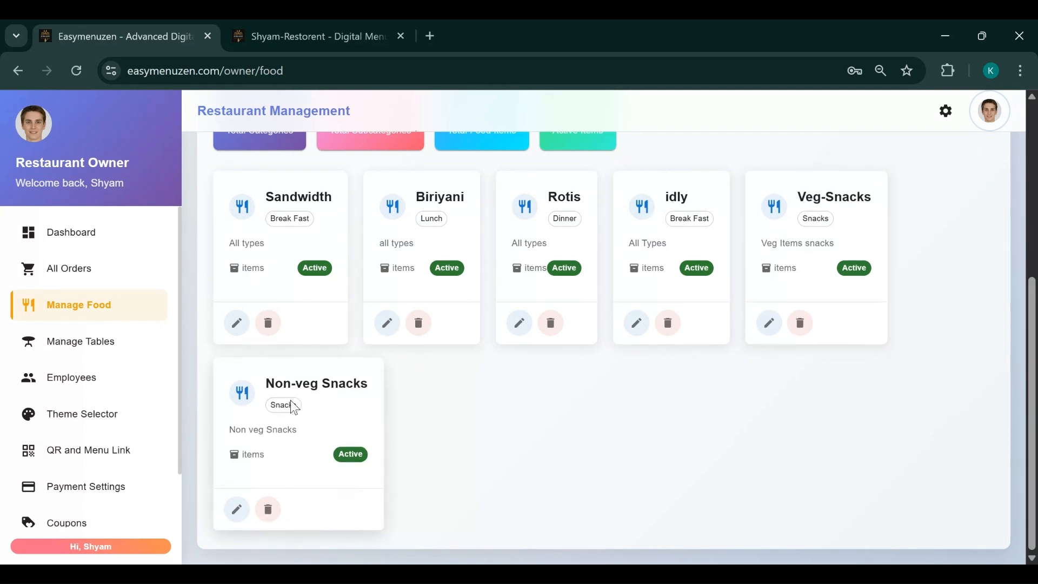
pyautogui.scroll(6, 452, 490)
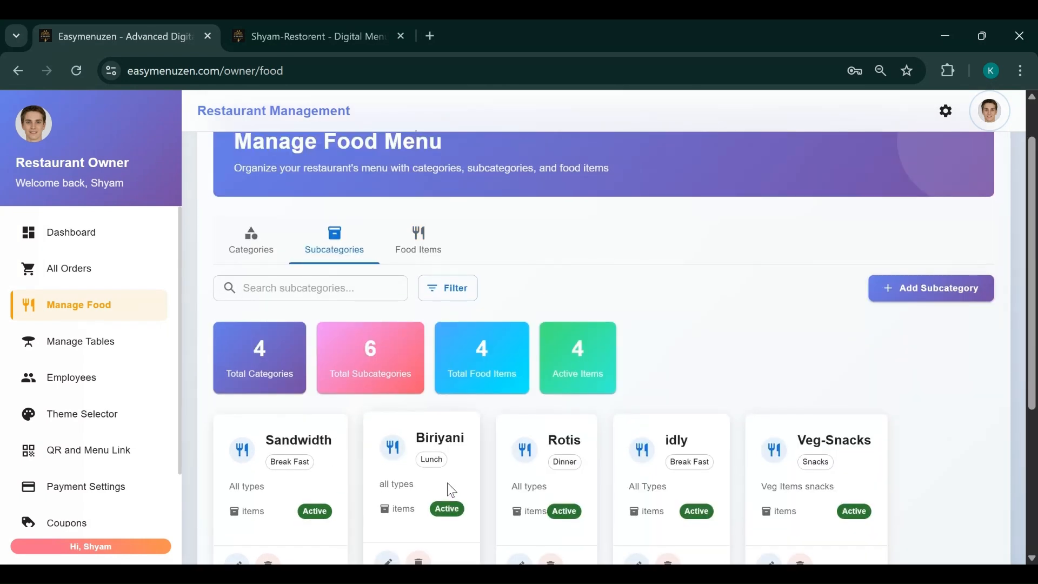
pyautogui.scroll(-2, 452, 490)
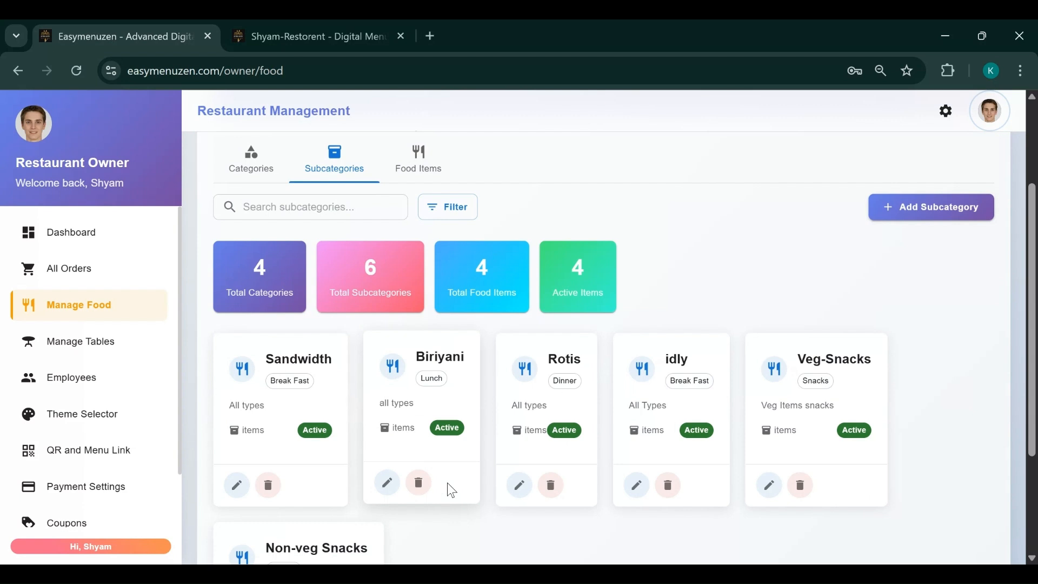
pyautogui.scroll(-3, 452, 490)
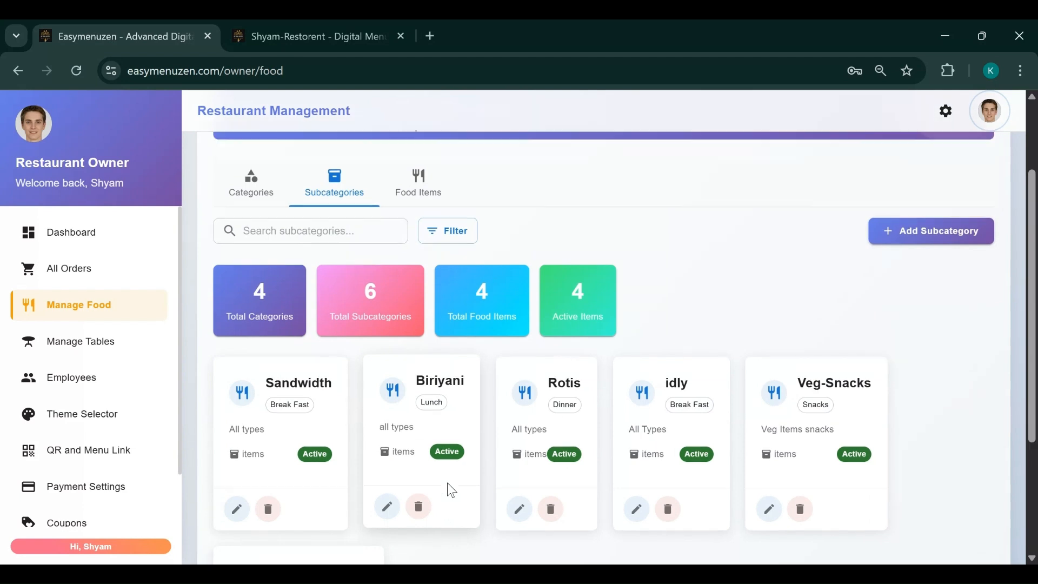
pyautogui.scroll(5, 472, 455)
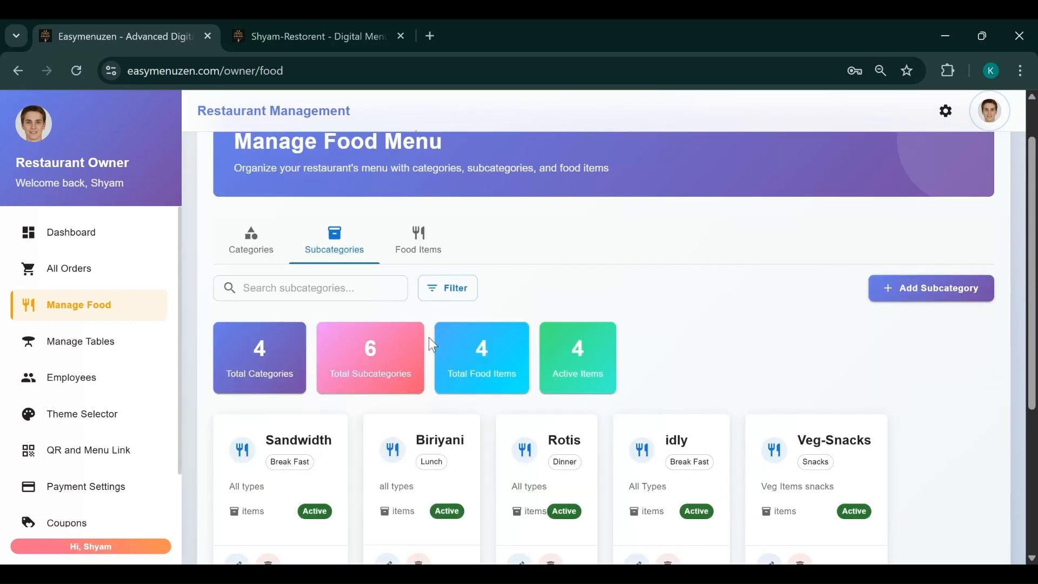
# Browse the Food Items cards and bring up an empty Add New Item form
pyautogui.click(418, 239)
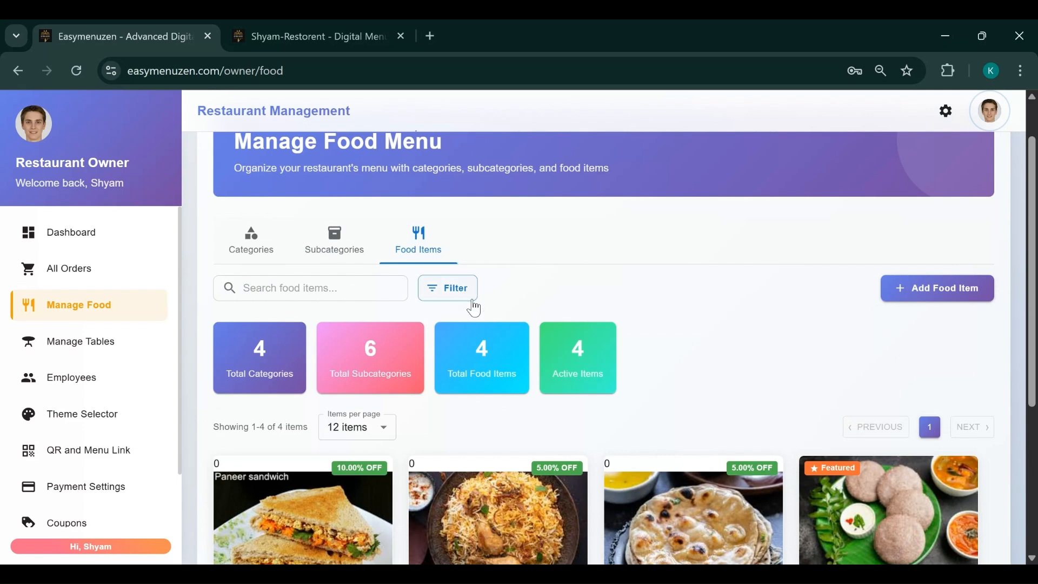
pyautogui.scroll(-1, 669, 433)
pyautogui.scroll(-4, 669, 432)
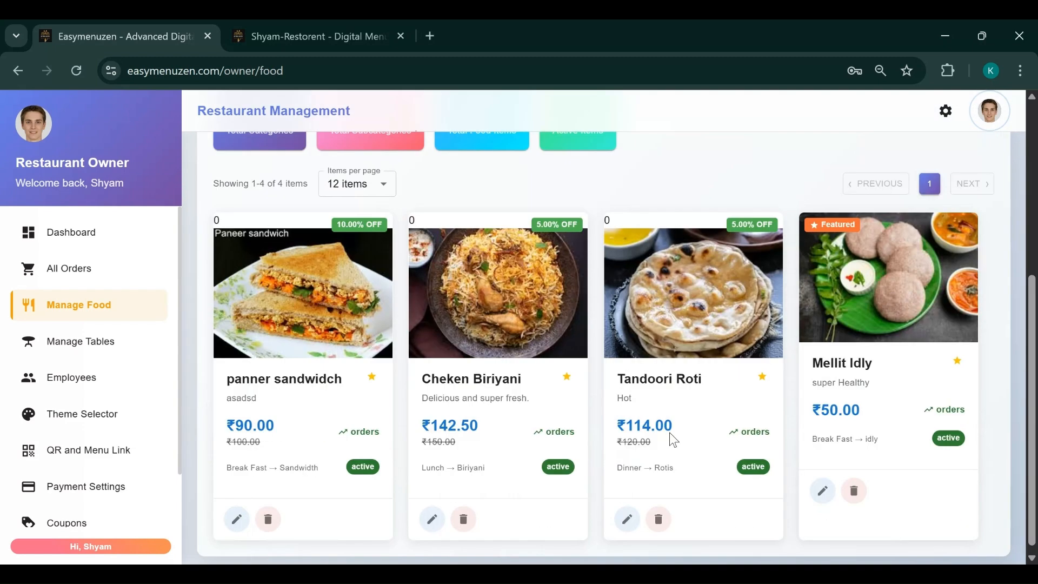
pyautogui.scroll(3, 669, 433)
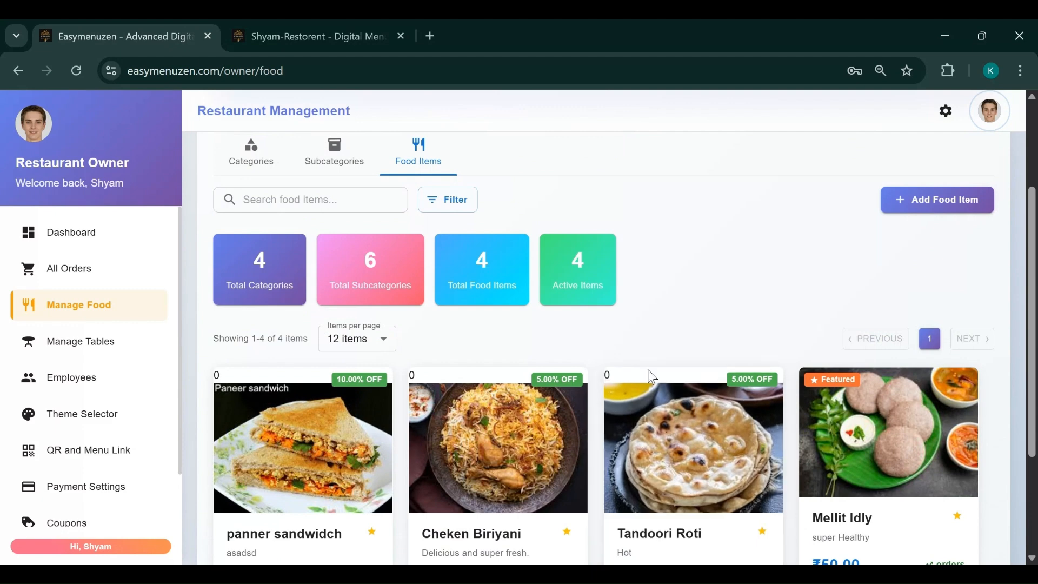
pyautogui.click(926, 204)
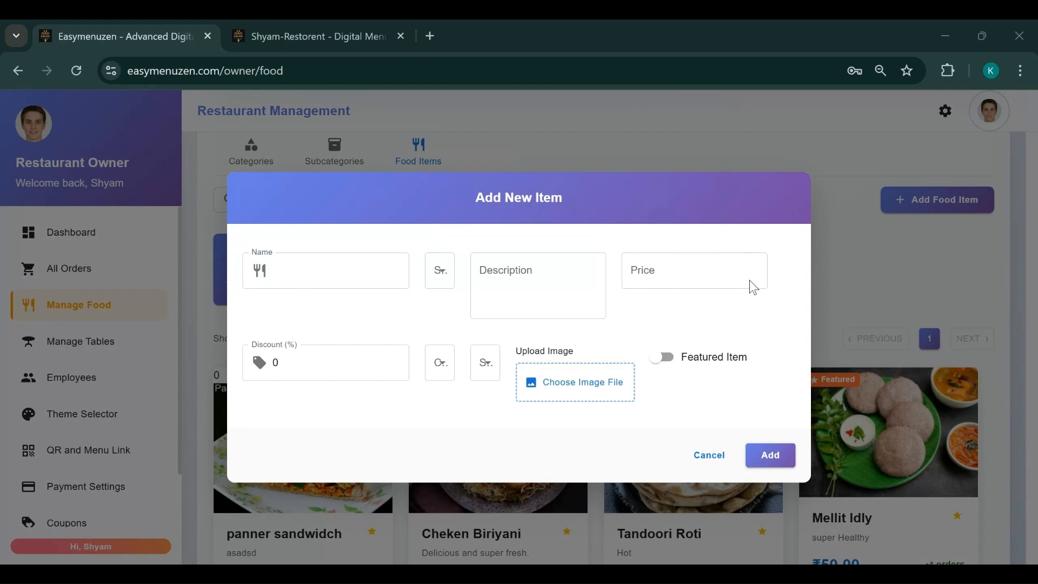
# Name the new item Salad, set it Active, and give it the description 'Veg Salad'
pyautogui.click(731, 322)
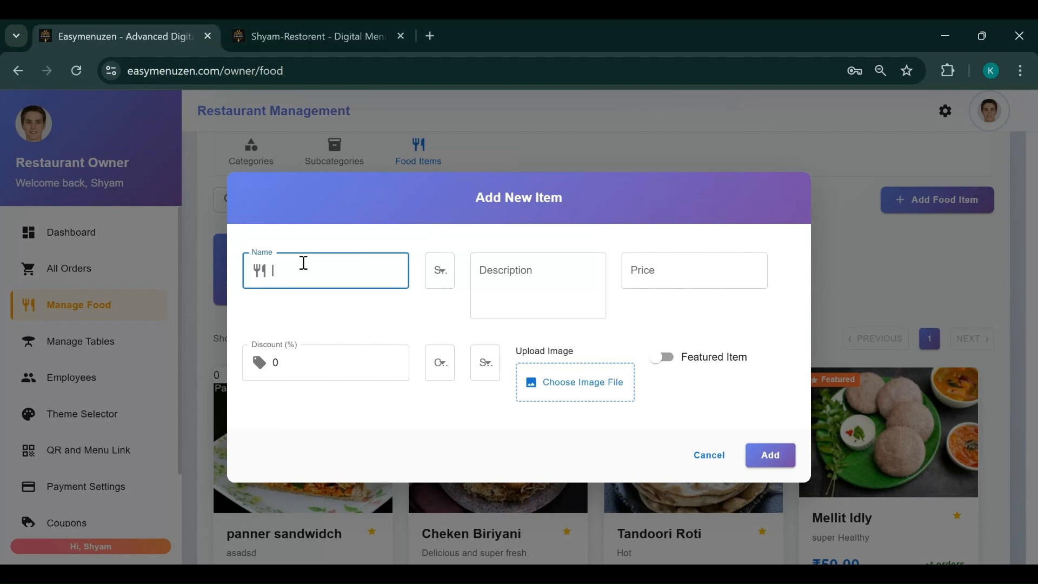
pyautogui.write('alad')
pyautogui.click(442, 283)
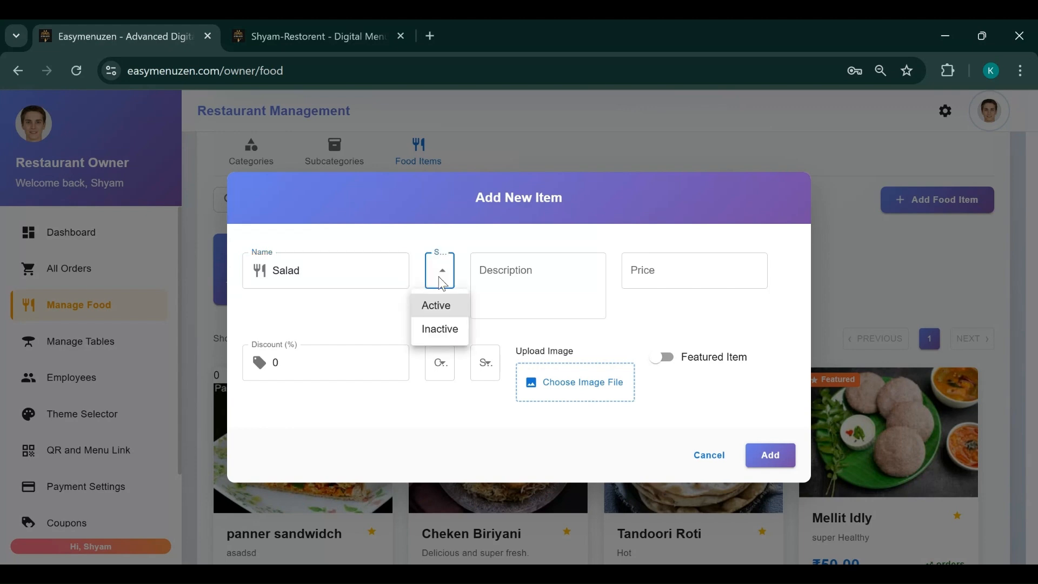
pyautogui.click(439, 309)
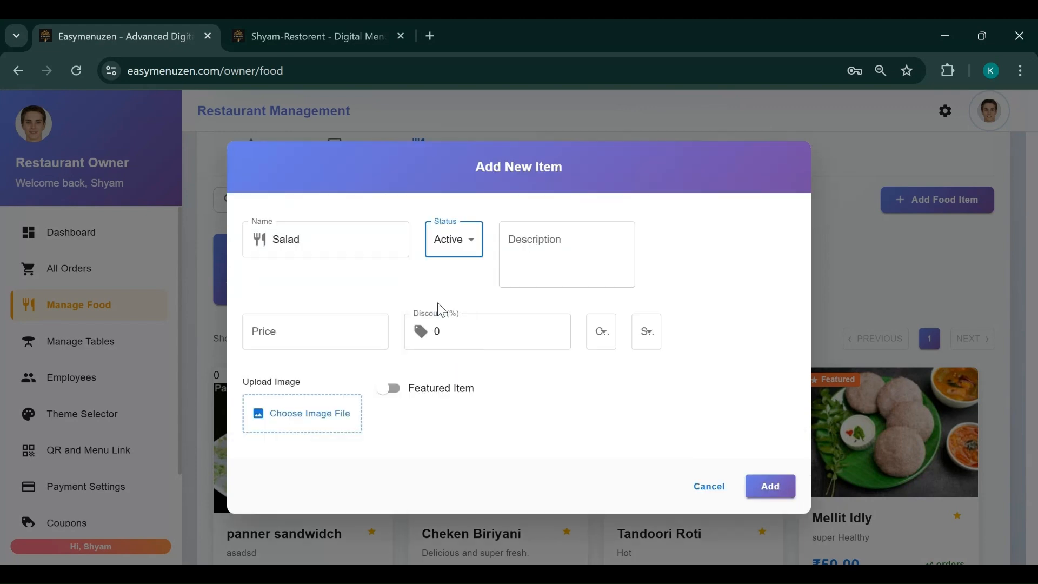
pyautogui.click(565, 235)
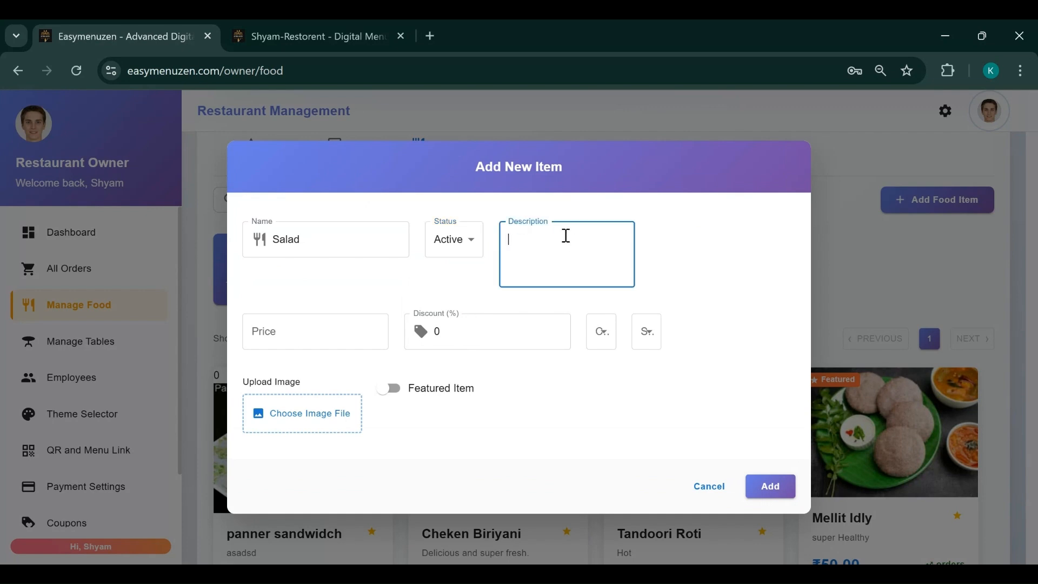
pyautogui.write('Veg Salad')
# Enter a price of 60 and a 5% discount for the salad
pyautogui.click(267, 334)
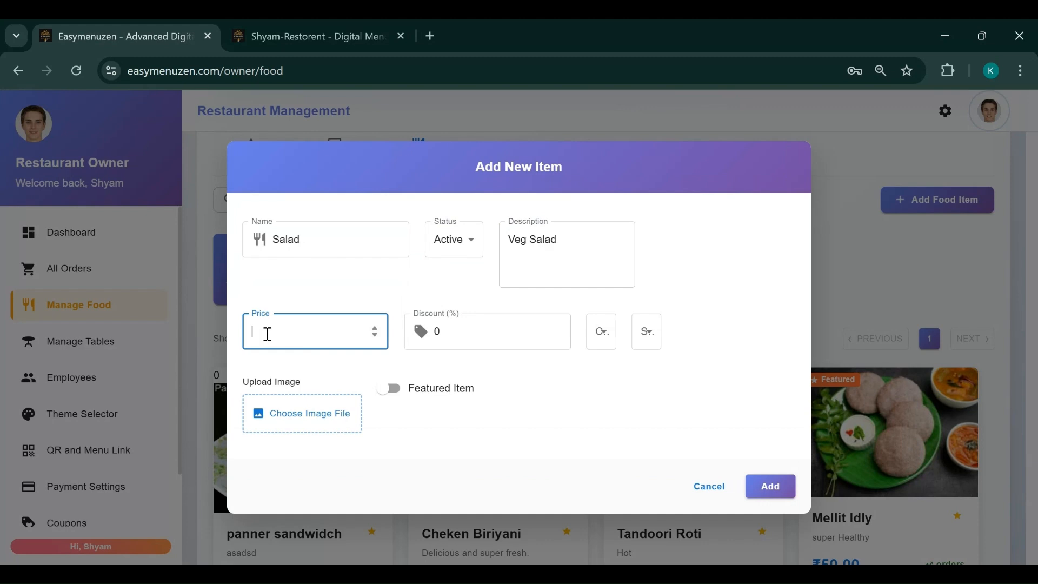
pyautogui.write('60')
pyautogui.click(482, 335)
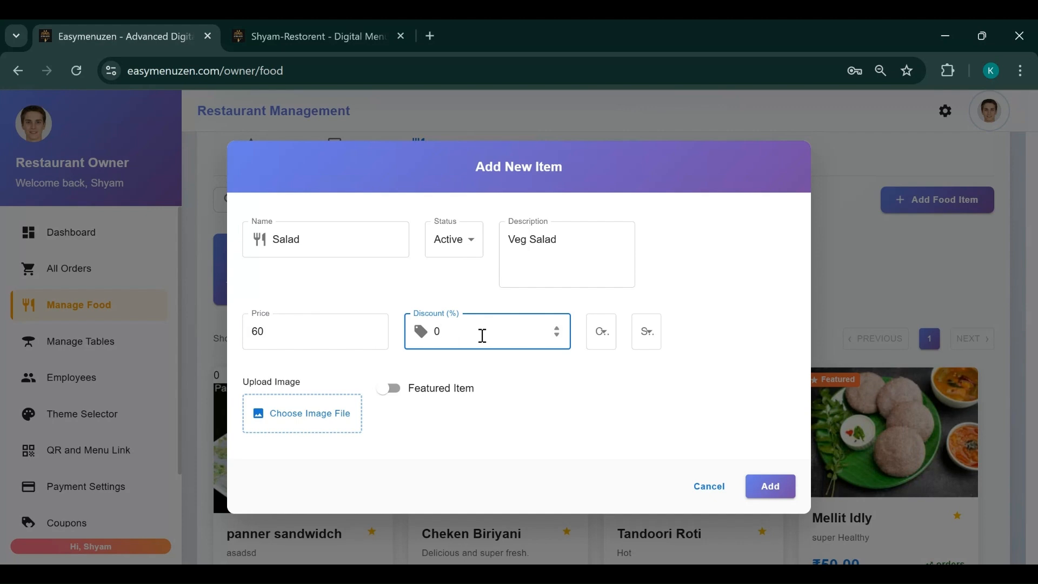
pyautogui.press('BackSpace')
pyautogui.write('10')
pyautogui.press('BackSpace')
pyautogui.press('BackSpace')
pyautogui.write('5')
pyautogui.press('BackSpace')
pyautogui.write('5')
# Assign it to Snacks → Veg-Snacks, attach Veg-Salad.png, and add the item
pyautogui.click(603, 342)
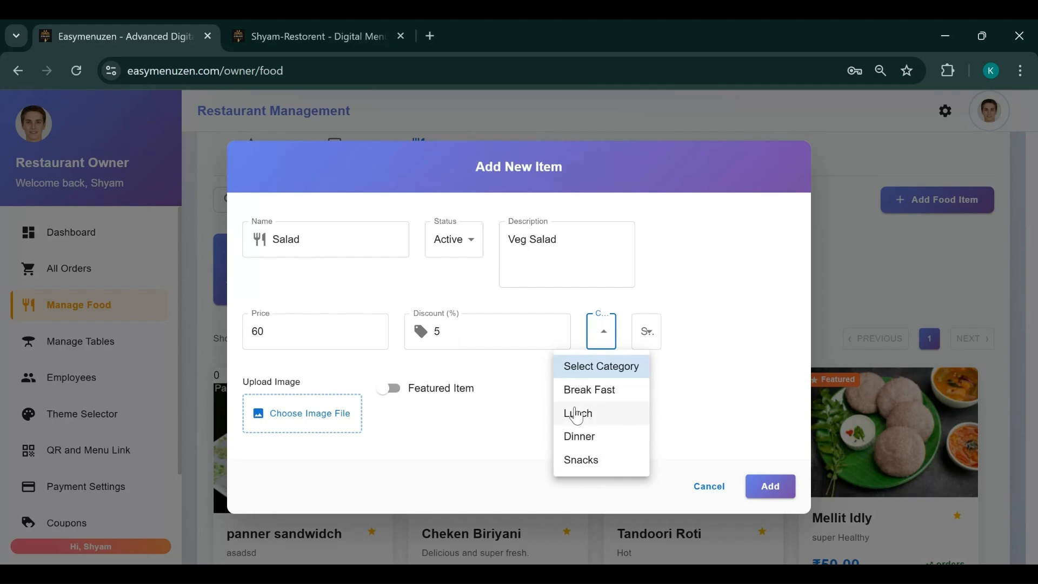
pyautogui.click(586, 468)
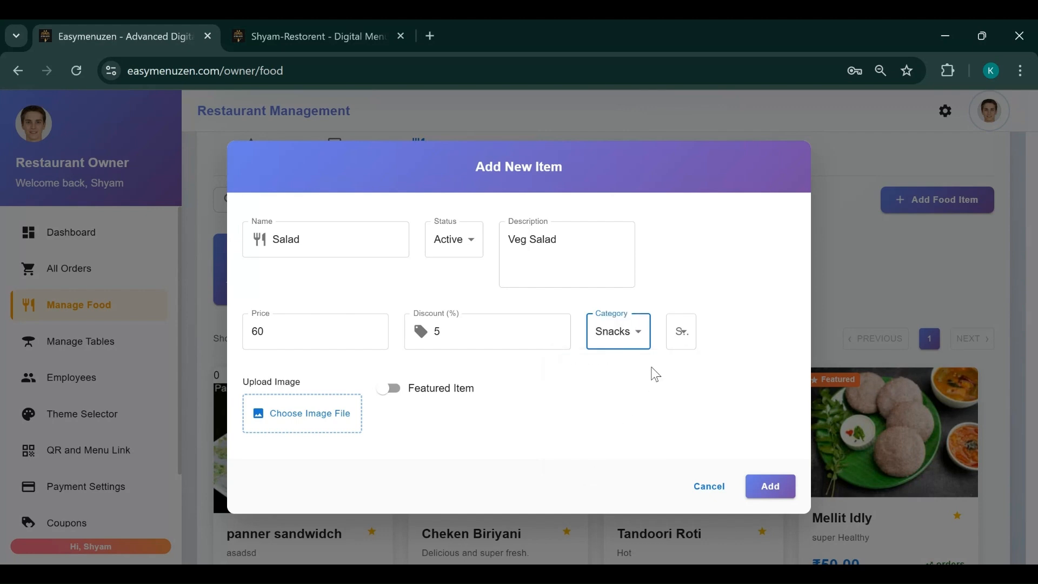
pyautogui.click(682, 334)
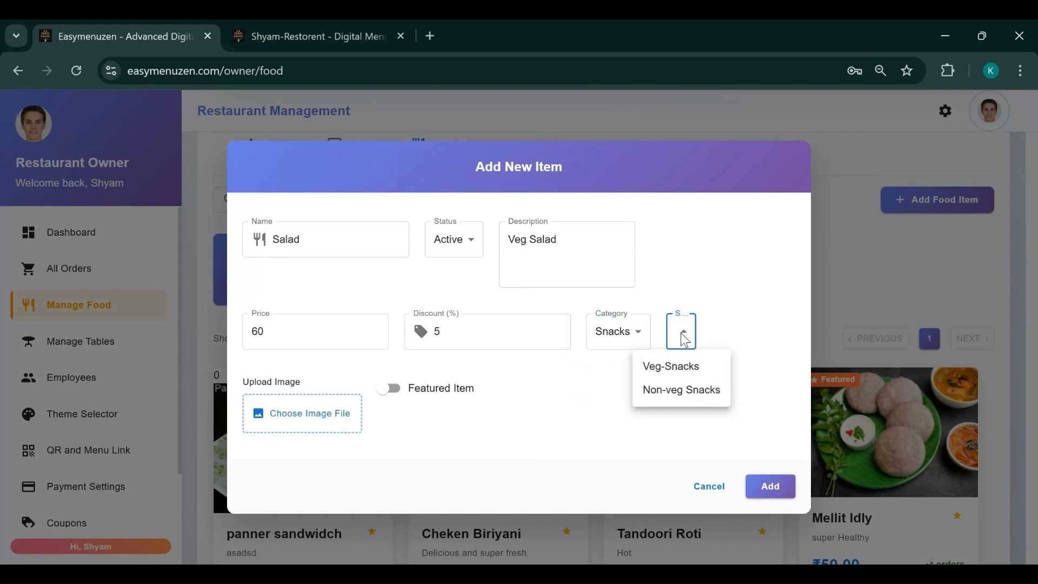
pyautogui.click(670, 366)
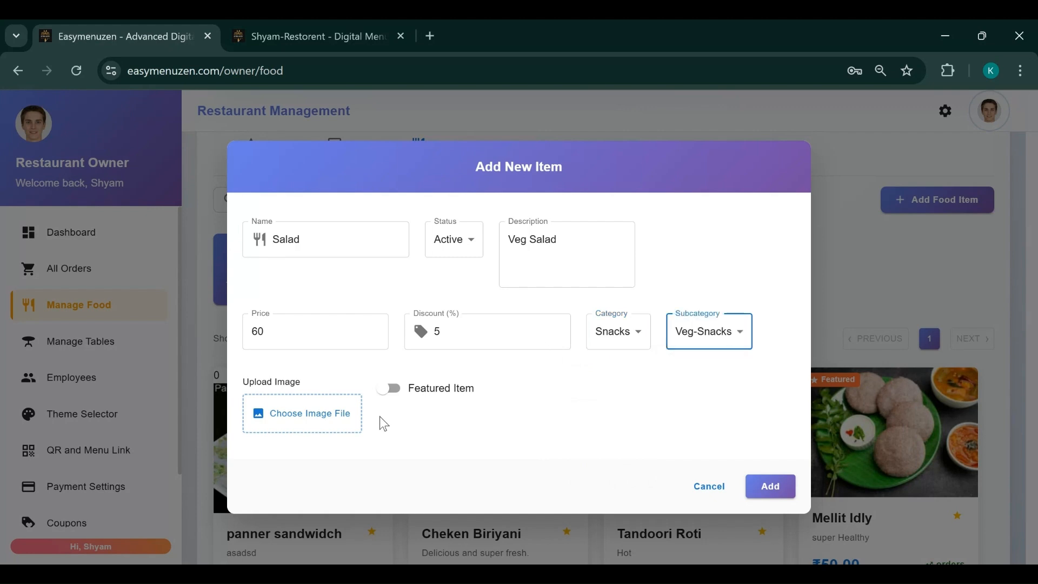
pyautogui.click(290, 420)
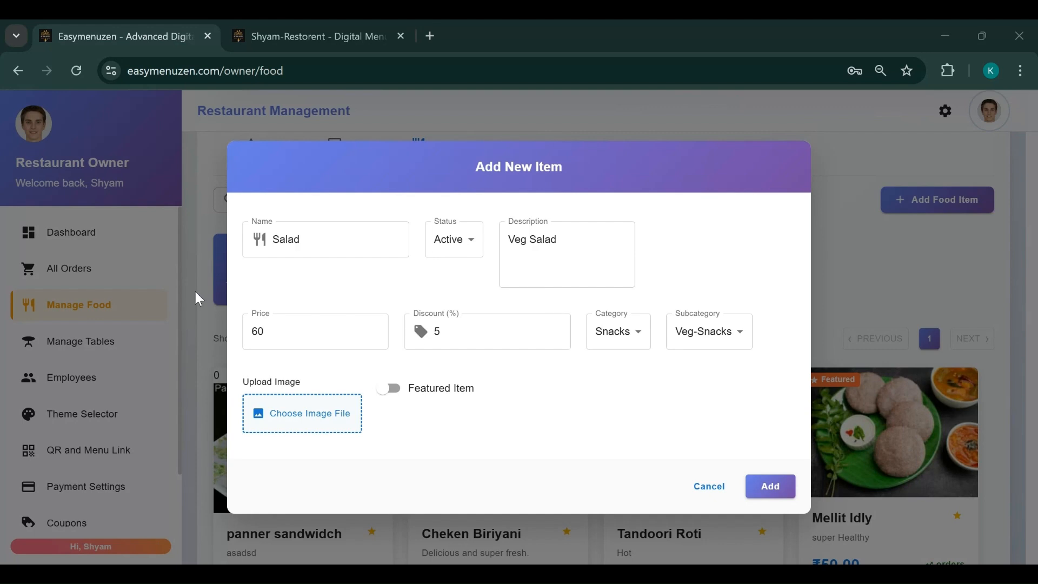
pyautogui.click(682, 505)
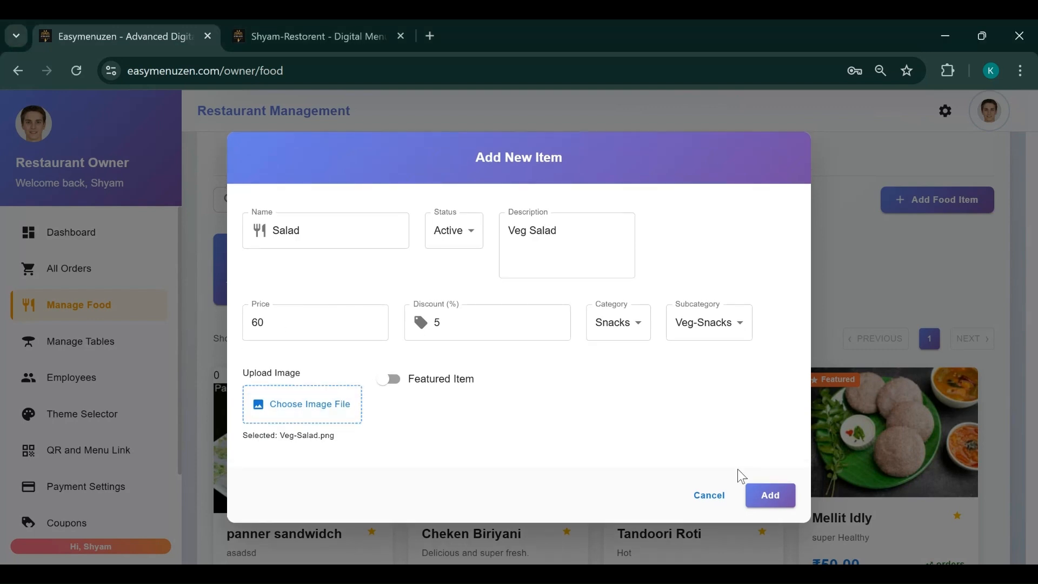
pyautogui.click(760, 493)
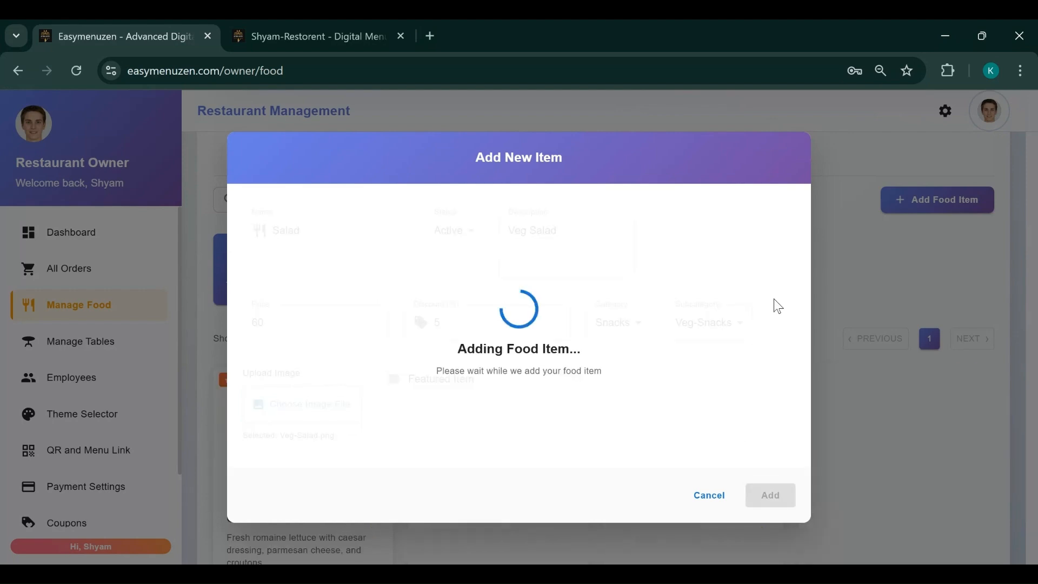
pyautogui.scroll(-7, 583, 386)
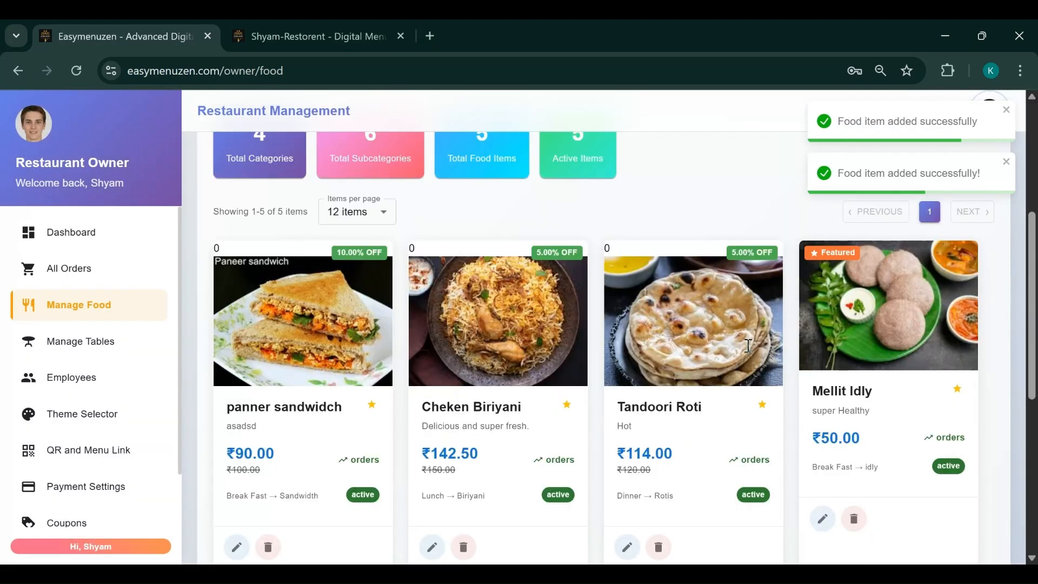
pyautogui.scroll(-2, 583, 387)
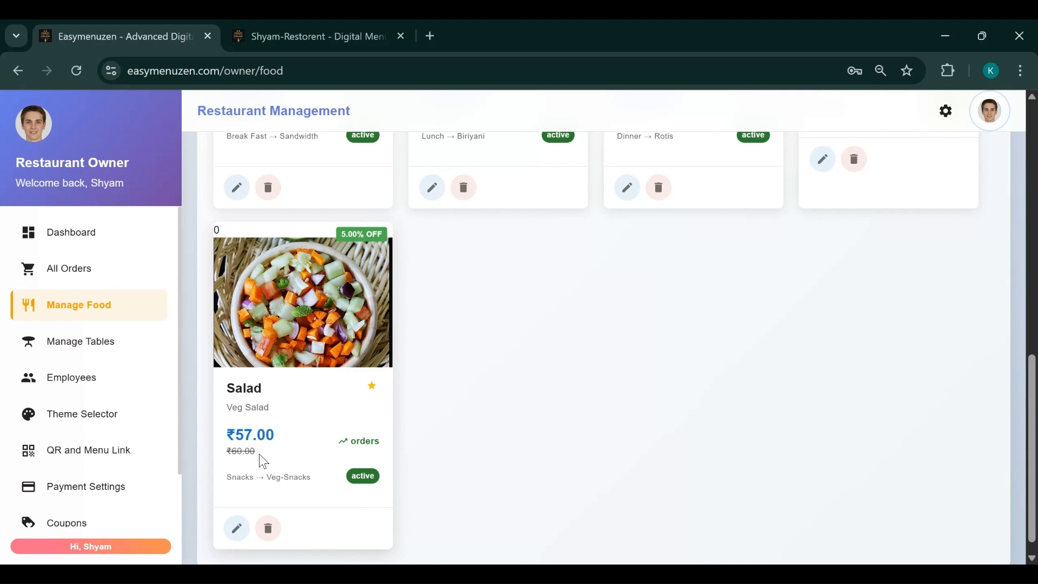
pyautogui.moveTo(230, 434); pyautogui.dragTo(279, 435)
pyautogui.click(596, 400)
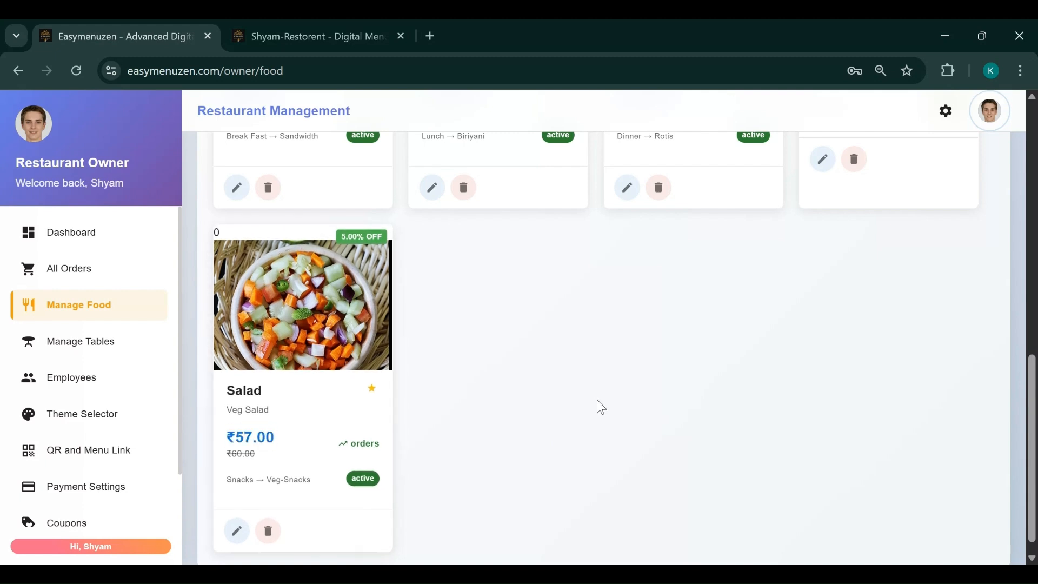
pyautogui.scroll(6, 769, 397)
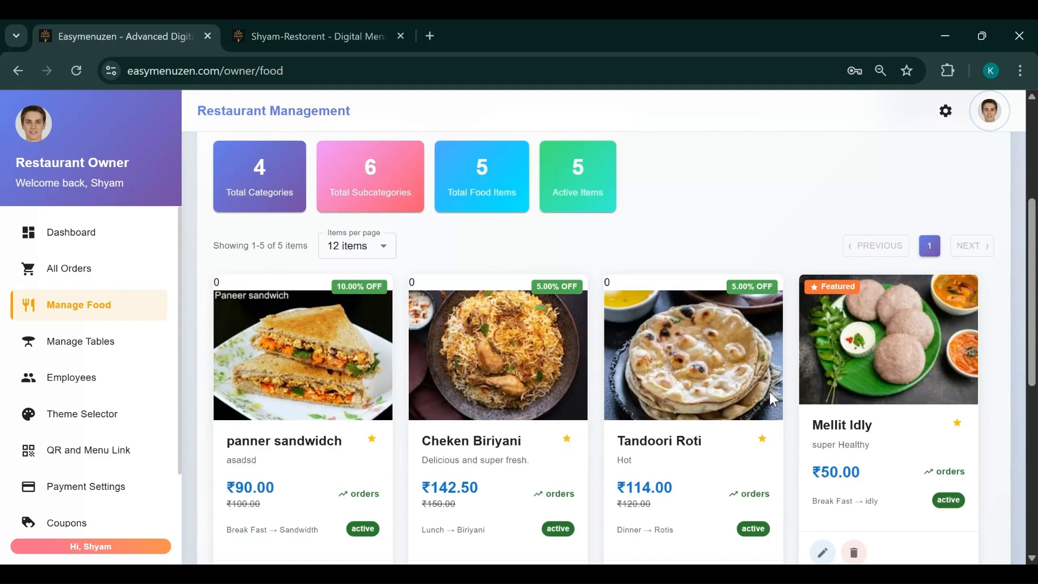
pyautogui.scroll(-5, 769, 391)
pyautogui.scroll(5, 769, 391)
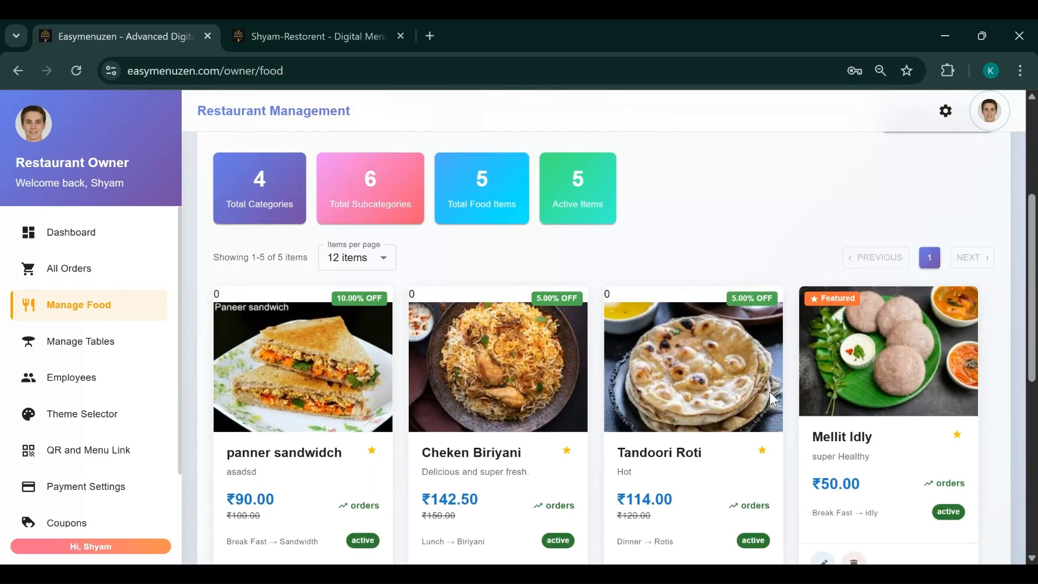
pyautogui.scroll(4, 802, 343)
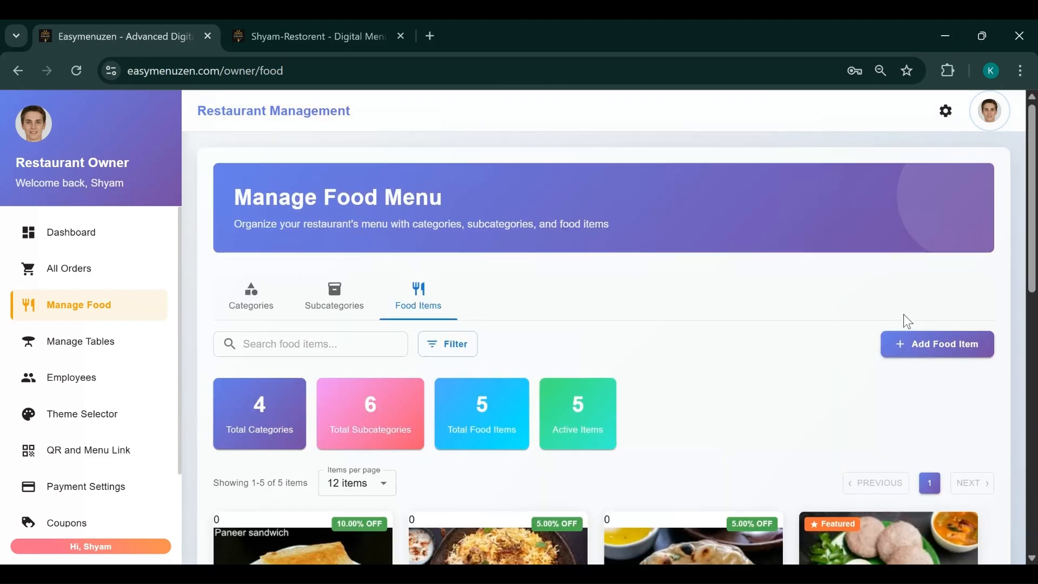
# Start a new food item named samosa, Active, described as 'Hot and Spiced'
pyautogui.click(917, 357)
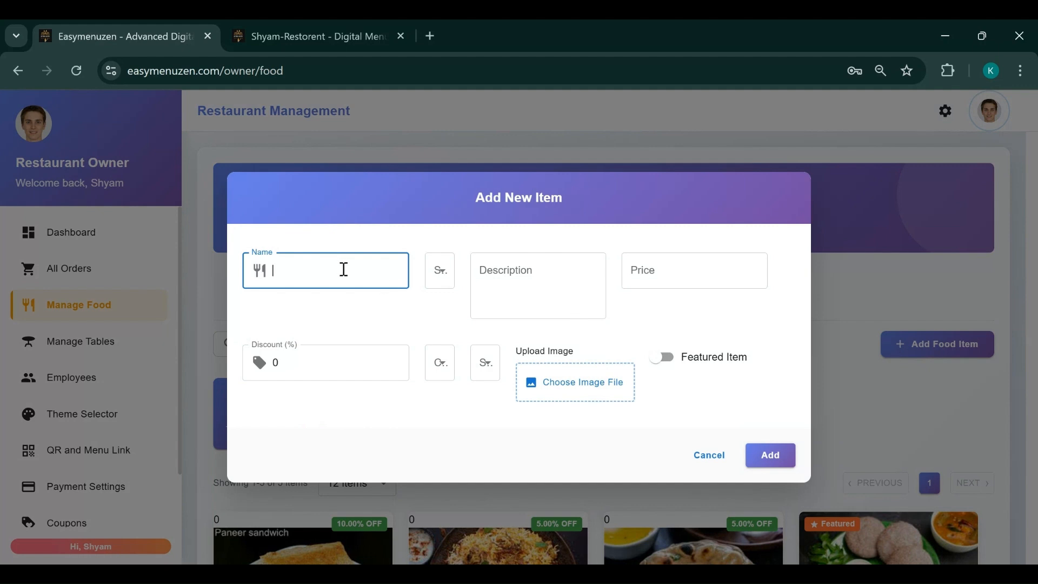
pyautogui.click(531, 574)
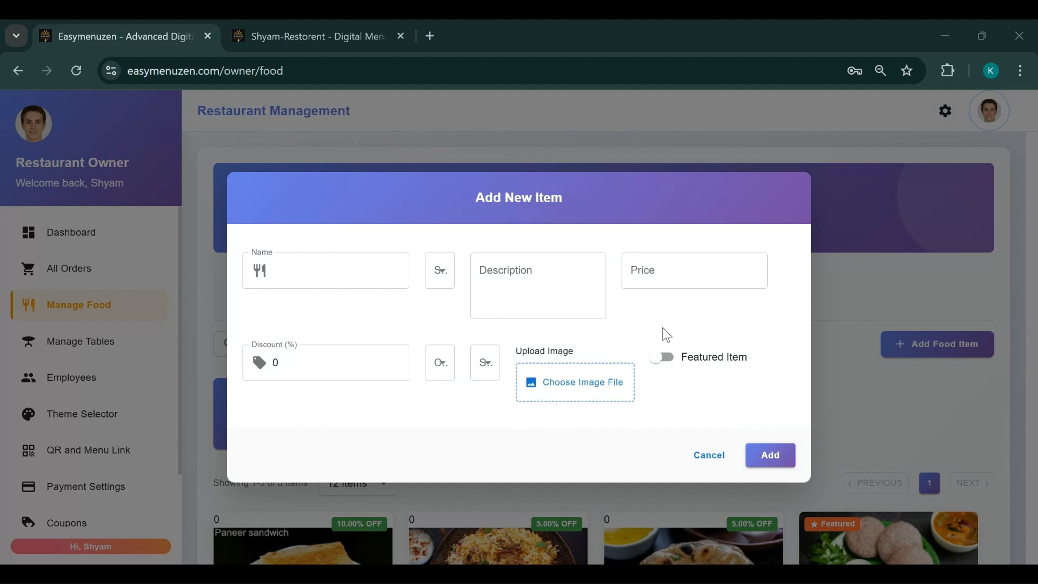
pyautogui.click(637, 300)
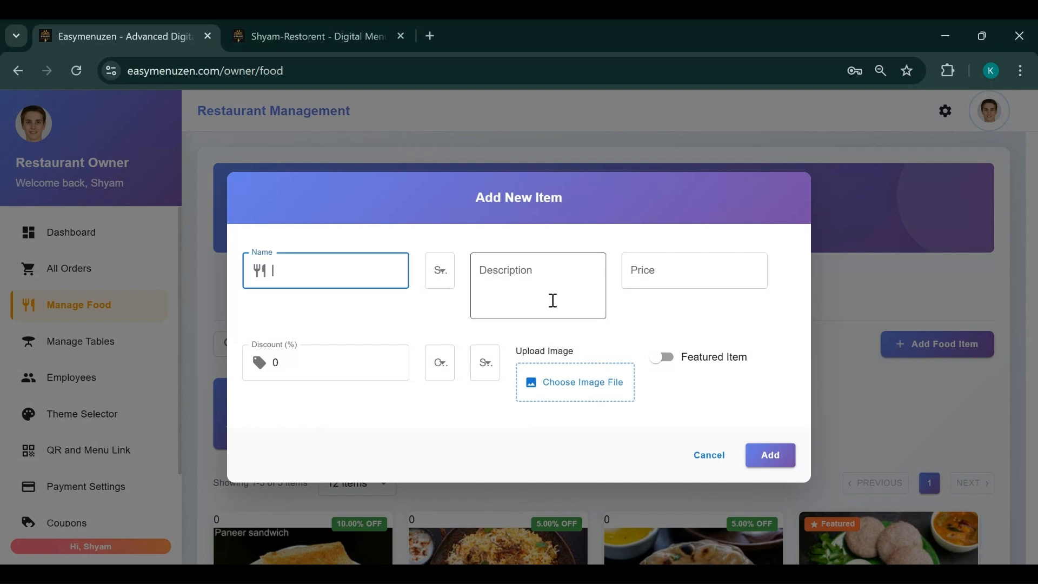
pyautogui.write('samosa')
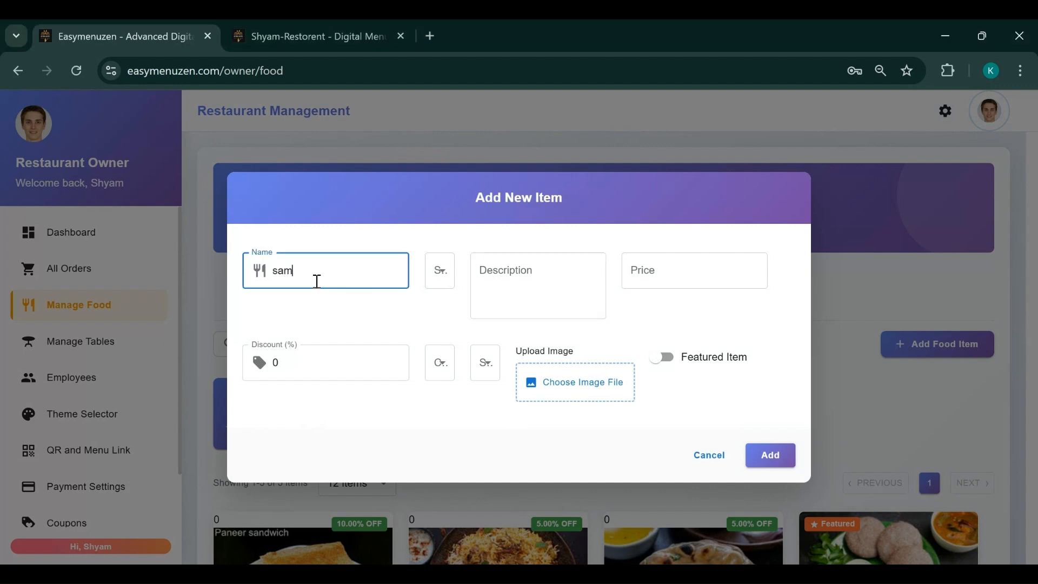
pyautogui.click(440, 275)
pyautogui.click(439, 316)
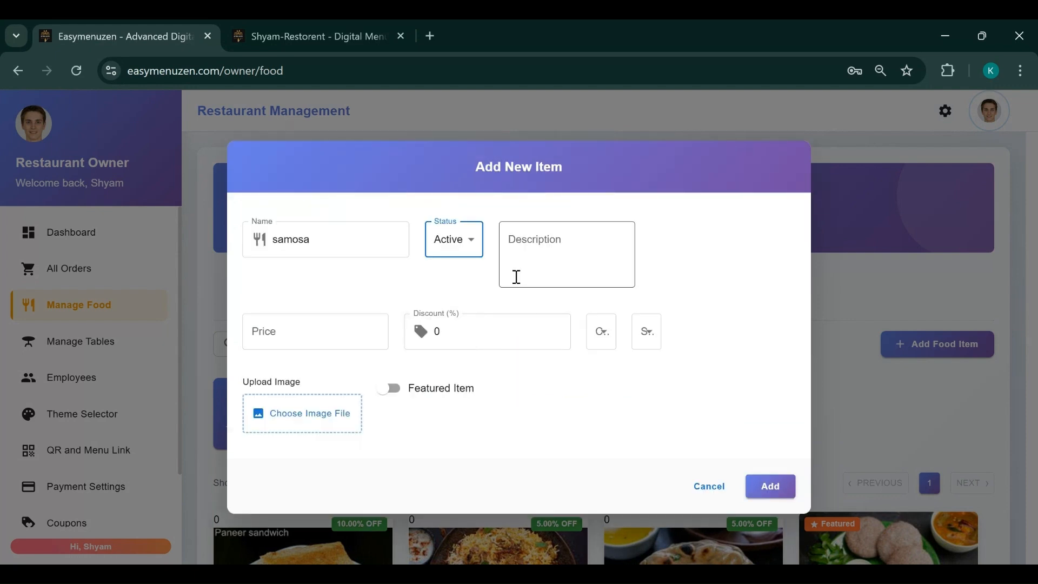
pyautogui.click(525, 254)
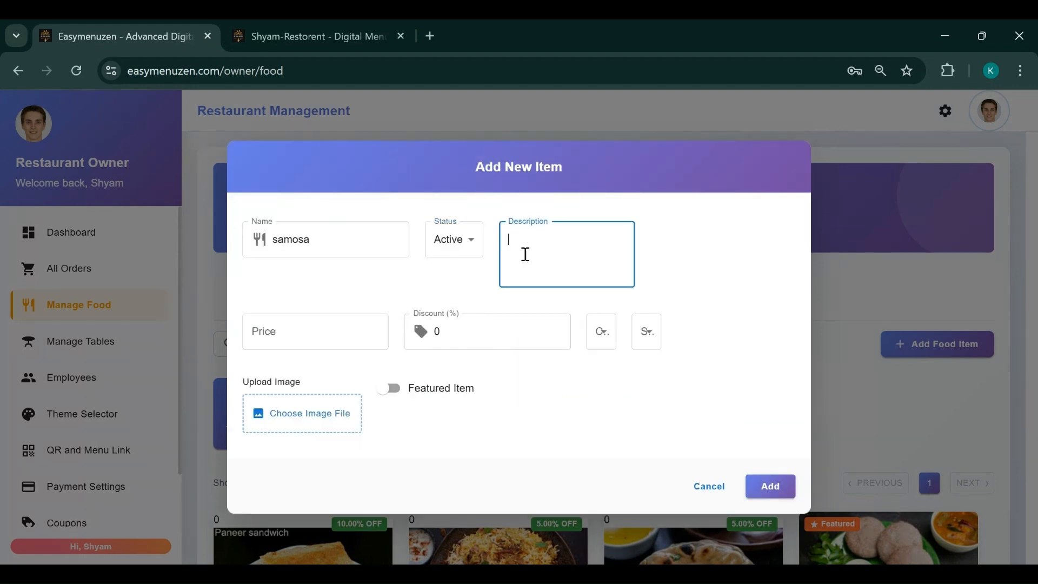
pyautogui.write('Ht')
pyautogui.write('ot and Sp')
pyautogui.write('iced')
pyautogui.press('BackSpace')
pyautogui.write('d')
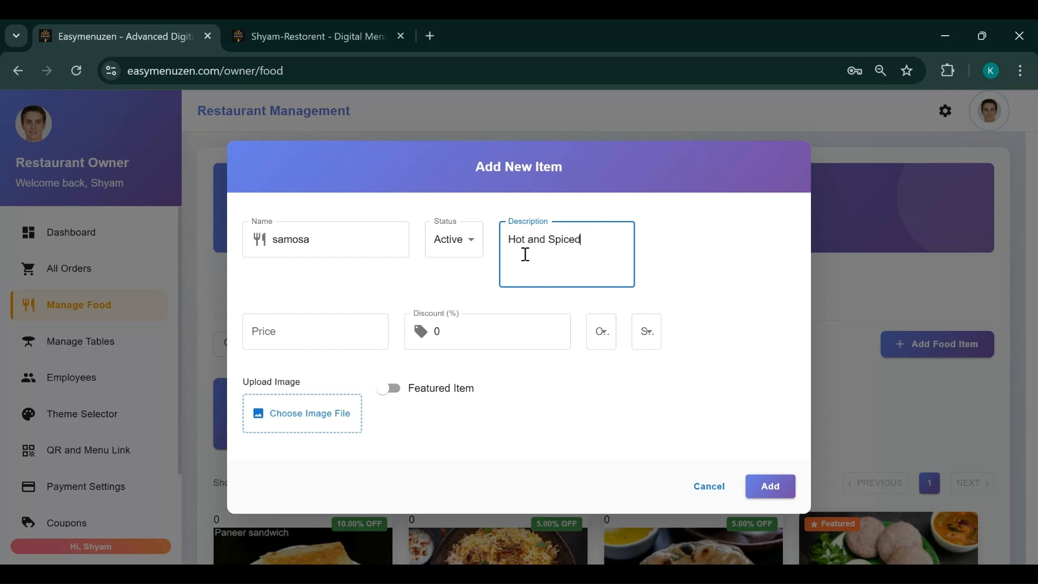
# Set the samosa's price to 25 with a 2% discount
pyautogui.click(310, 341)
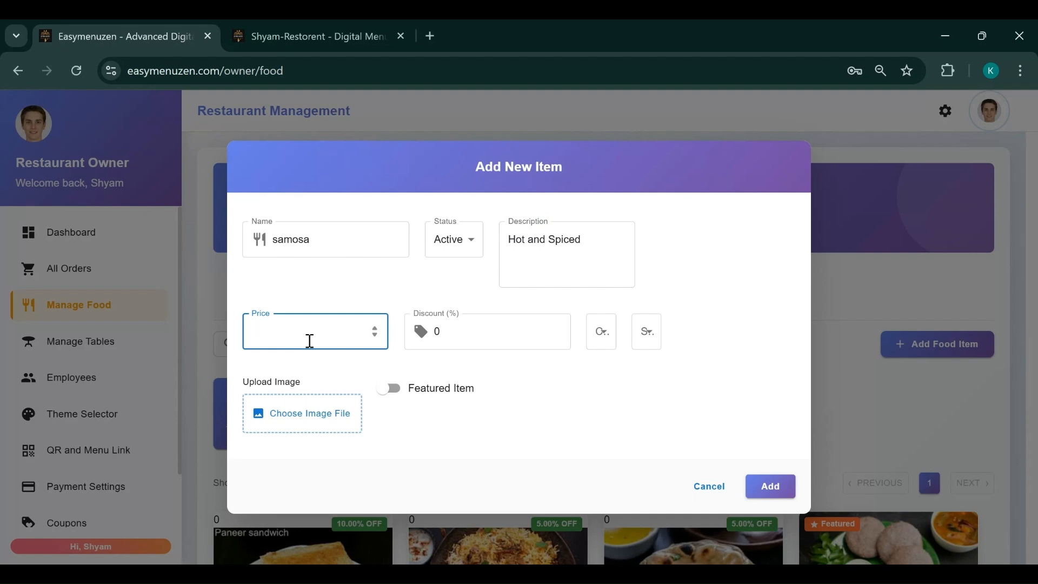
pyautogui.write('25')
pyautogui.click(460, 339)
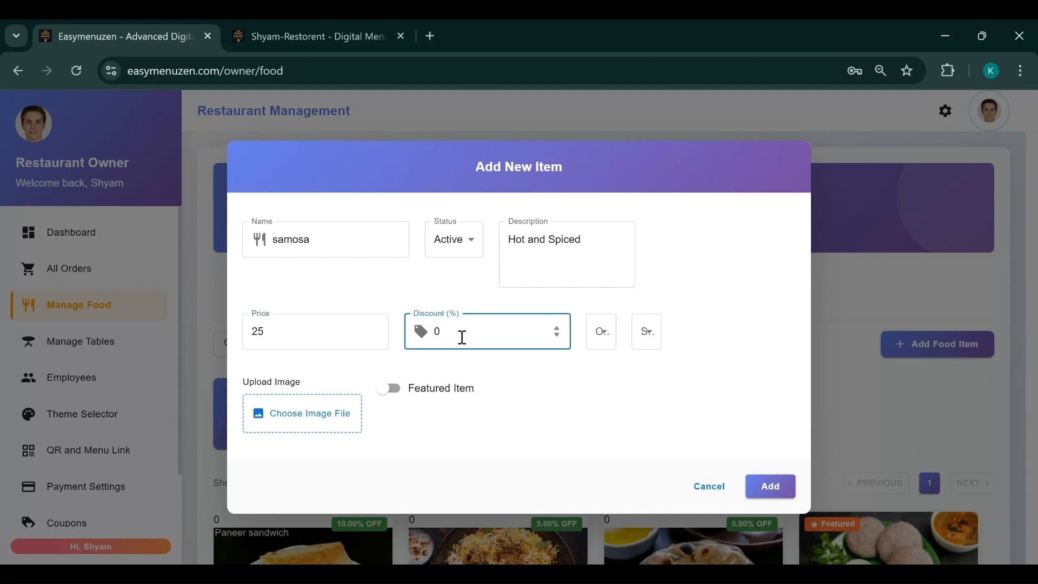
pyautogui.press('BackSpace')
pyautogui.write('2')
# Assign it to Snacks → Veg-Snacks, attach Samosa Snack.png, and add the item
pyautogui.click(601, 336)
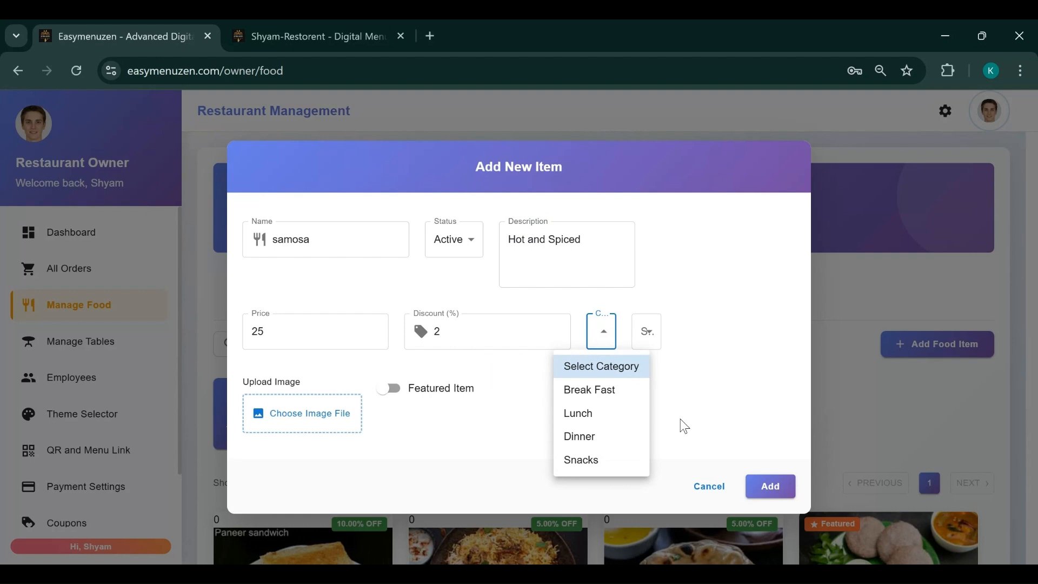
pyautogui.click(583, 458)
pyautogui.click(684, 335)
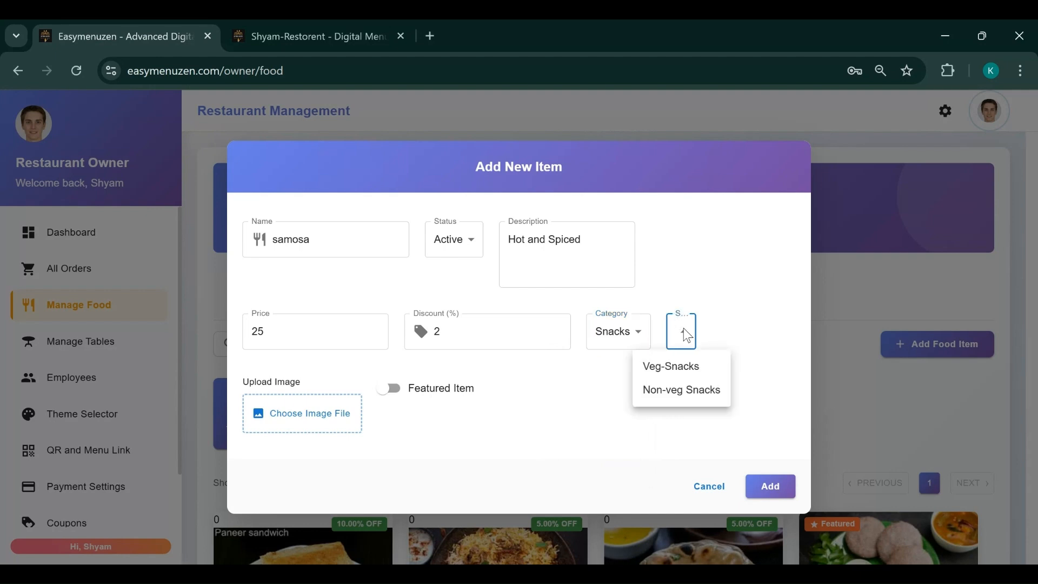
pyautogui.click(671, 372)
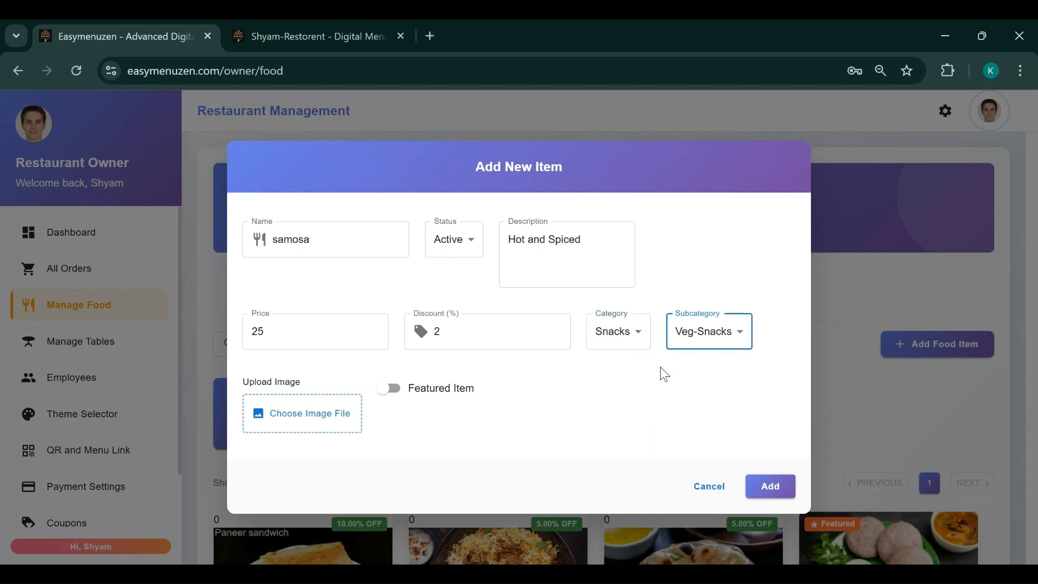
pyautogui.click(292, 414)
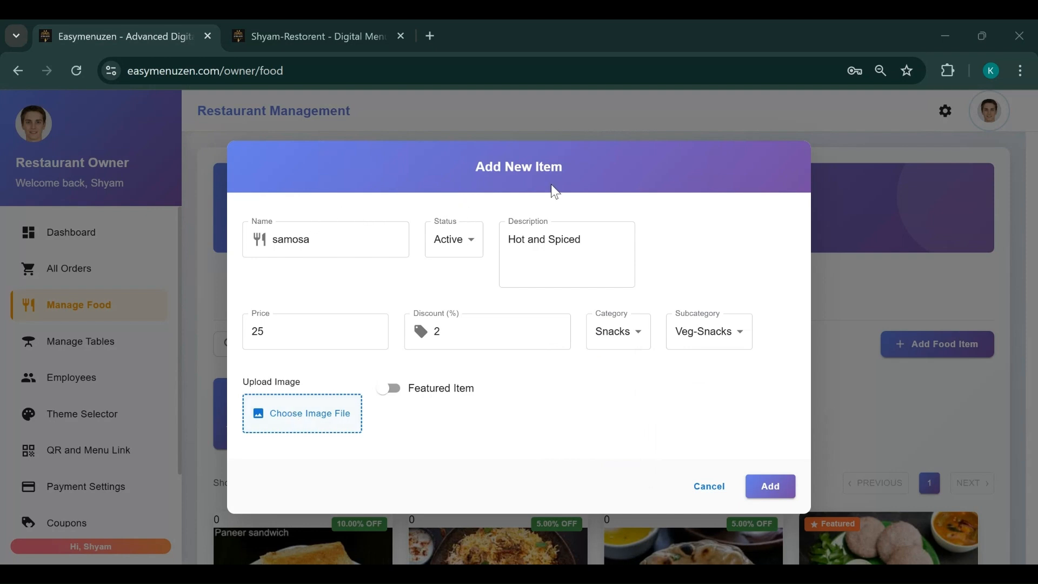
pyautogui.click(694, 513)
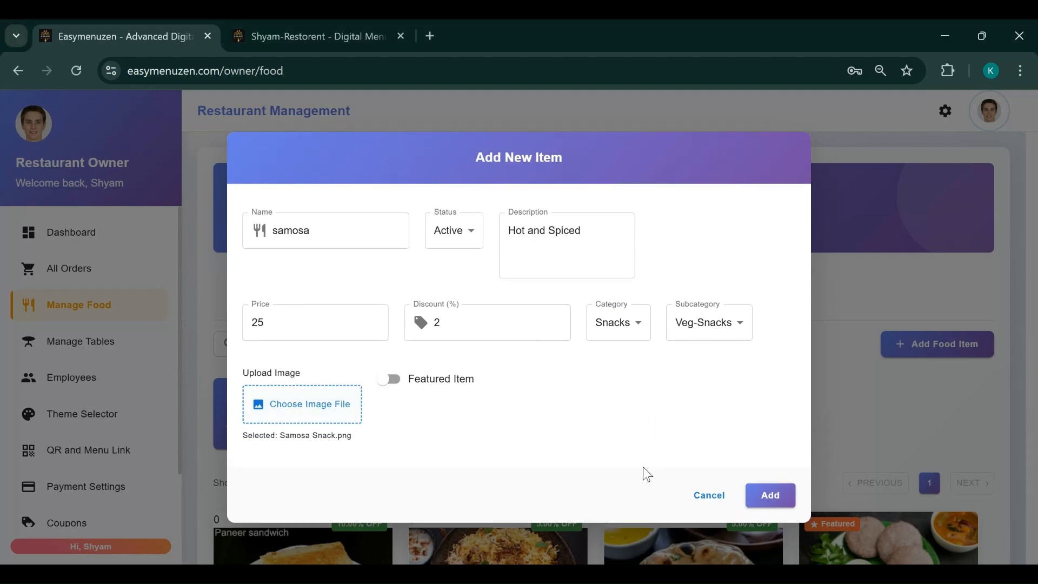
pyautogui.click(770, 496)
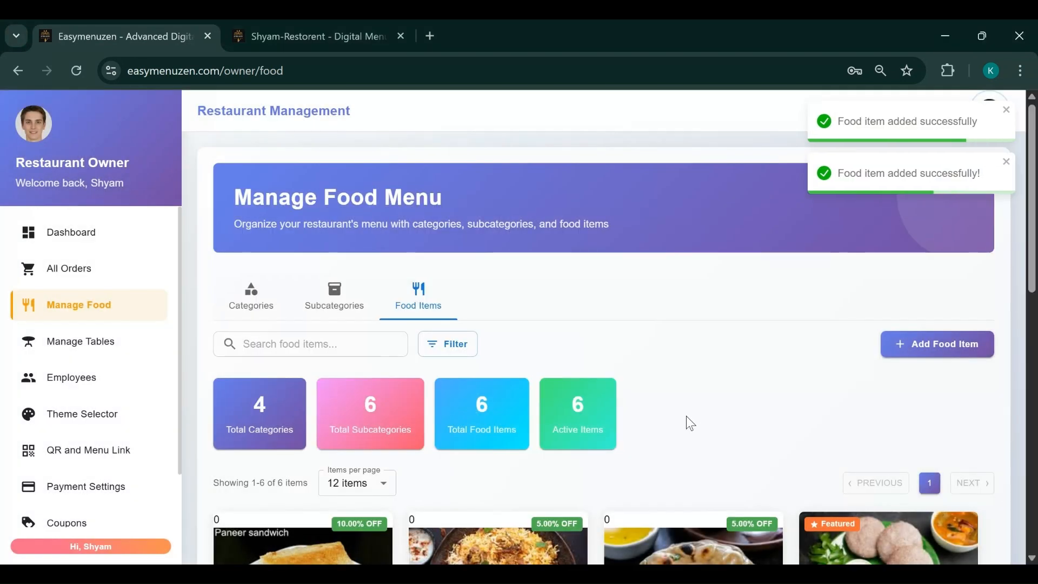
# Look over the six food item cards, then switch to the public digital menu
pyautogui.scroll(-5, 680, 417)
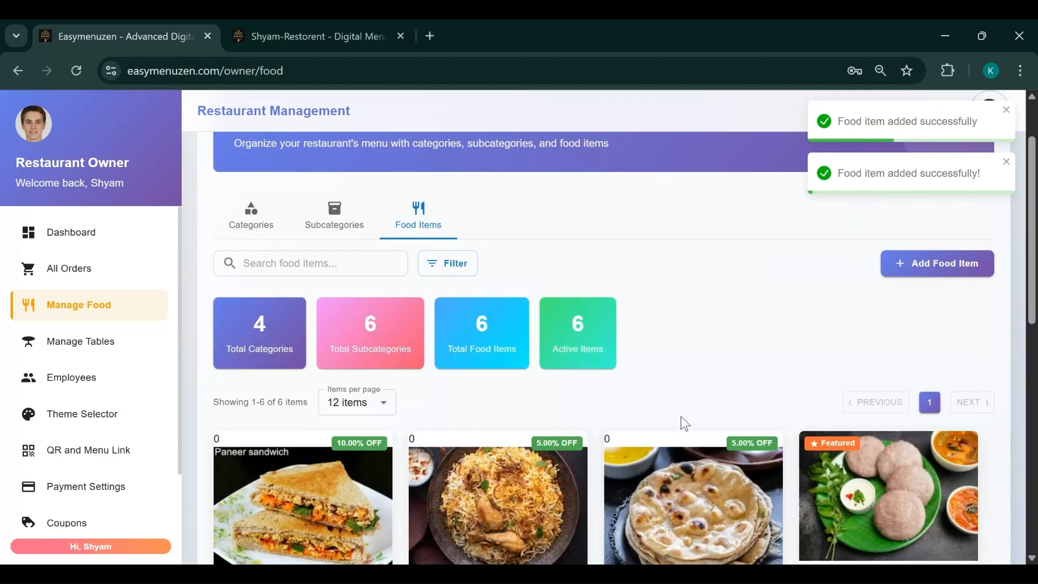
pyautogui.scroll(5, 681, 417)
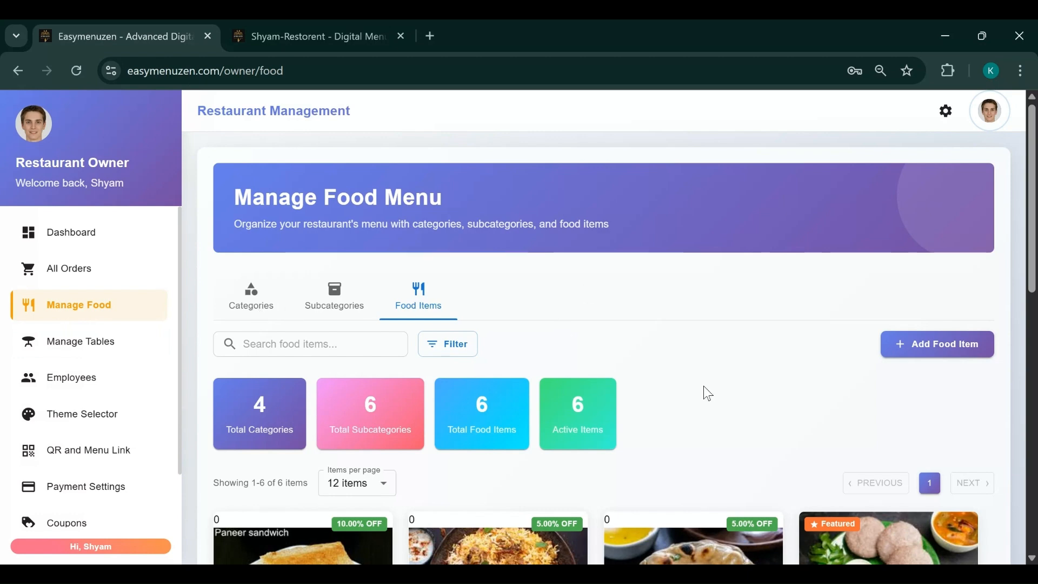
pyautogui.scroll(-3, 704, 387)
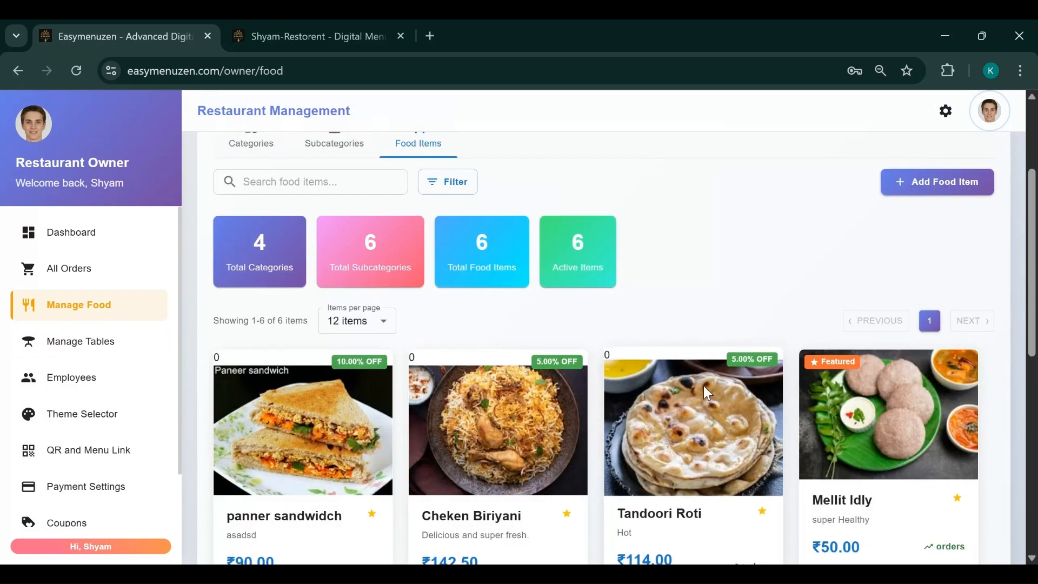
pyautogui.scroll(-3, 707, 392)
pyautogui.scroll(-3, 707, 393)
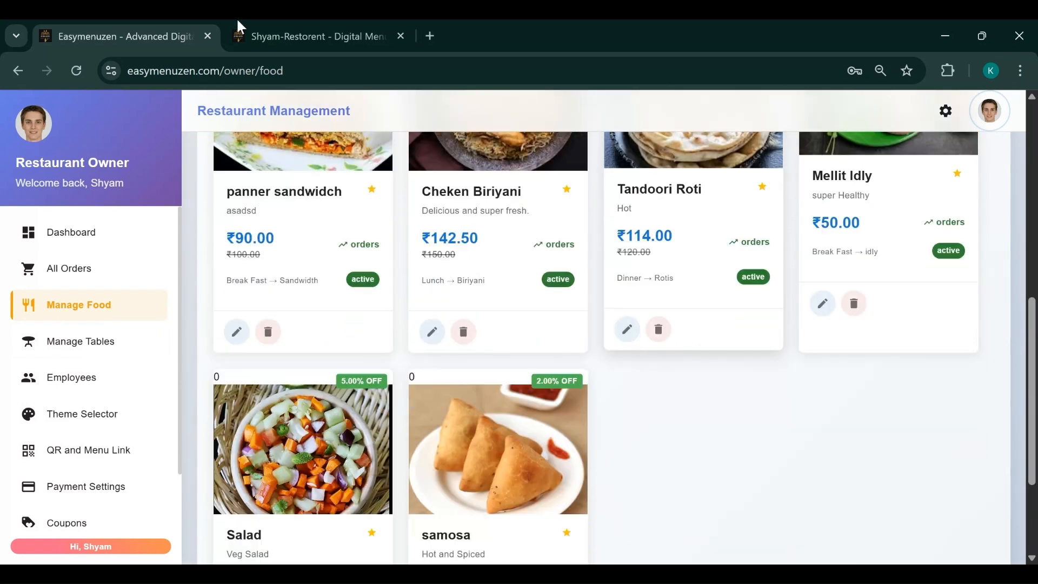
pyautogui.scroll(8, 458, 385)
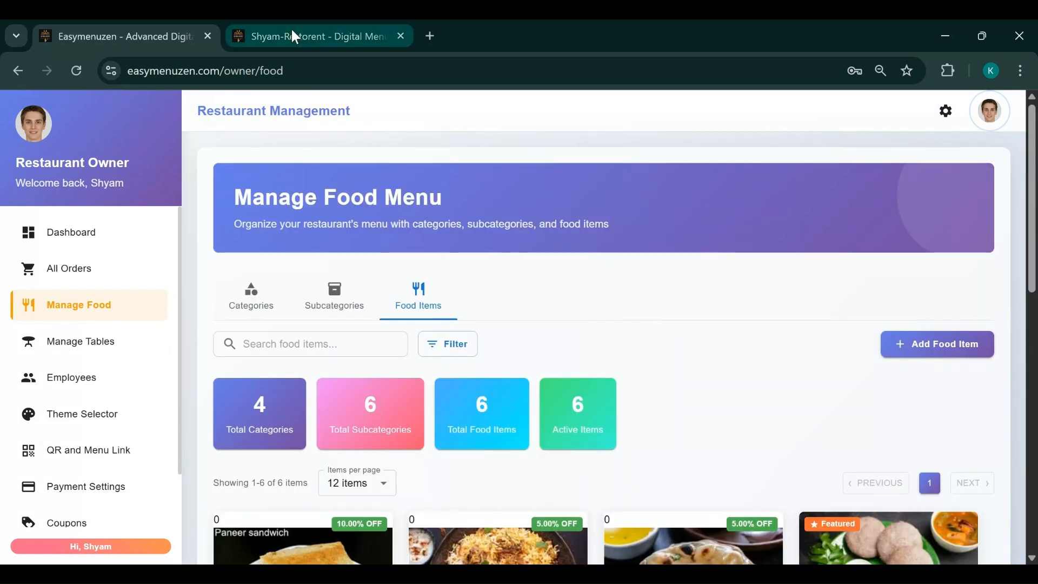
pyautogui.click(292, 31)
# Reload the public menu, browse Break Fast, Lunch, Dinner and Snacks dishes, then return to Manage Food
pyautogui.click(77, 71)
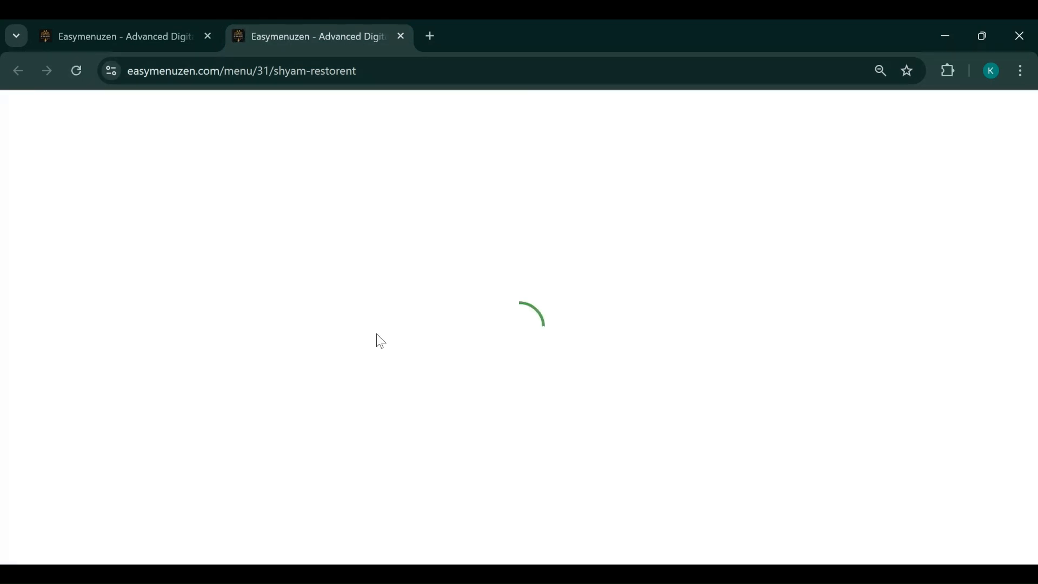
pyautogui.scroll(-3, 729, 329)
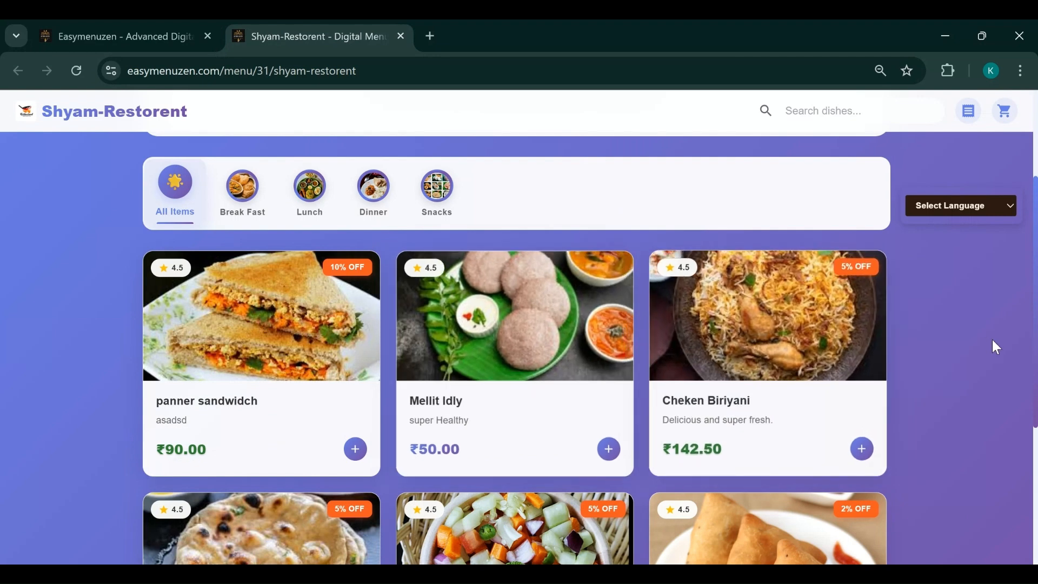
pyautogui.click(241, 210)
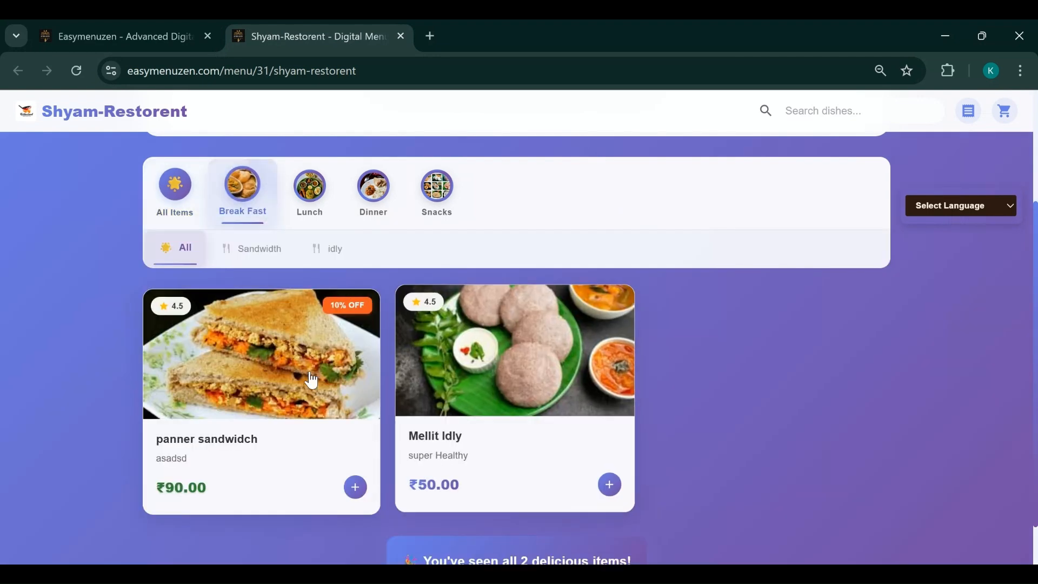
pyautogui.scroll(-1, 511, 393)
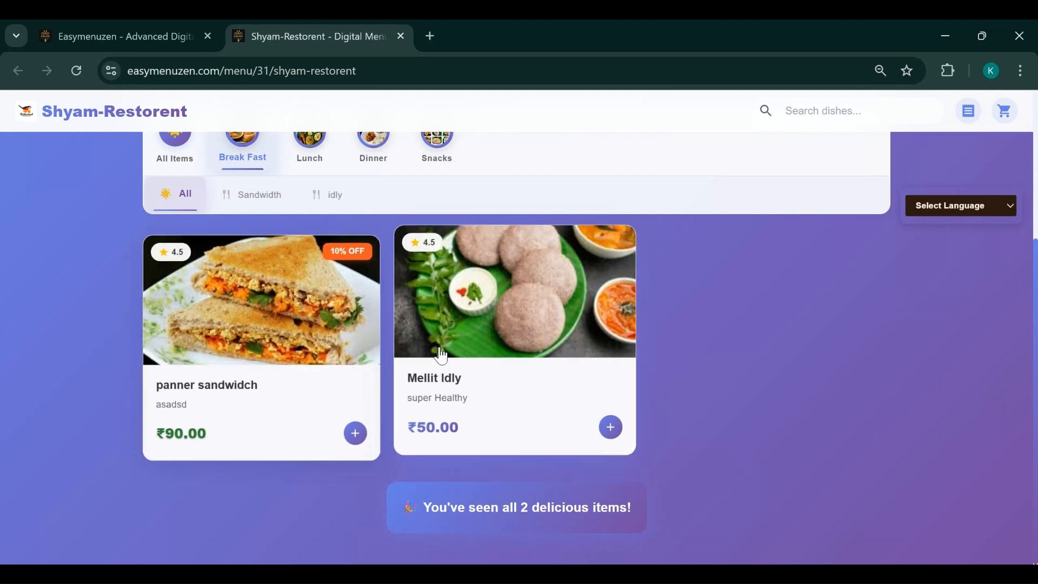
pyautogui.click(313, 155)
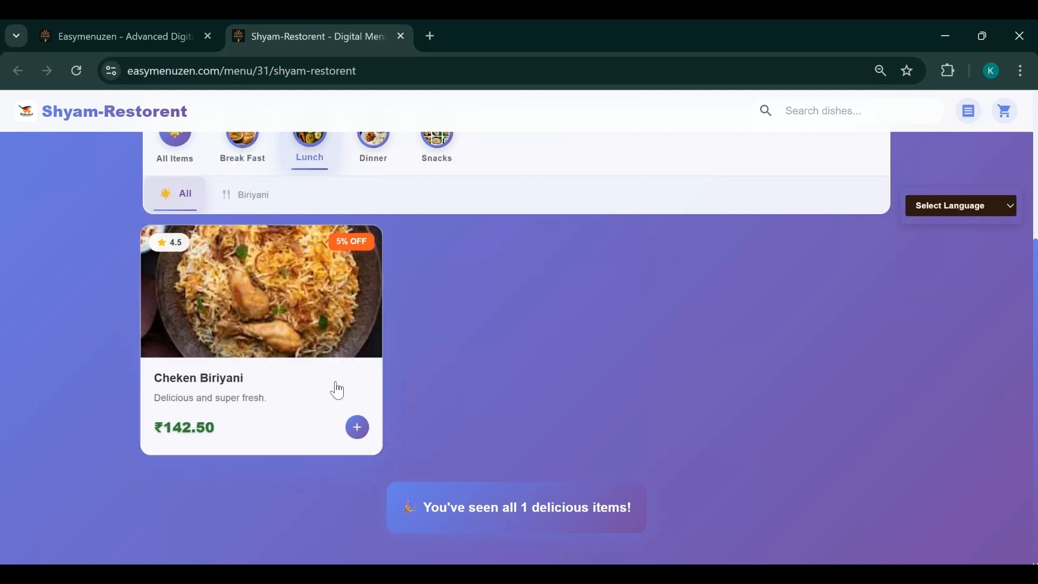
pyautogui.scroll(2, 335, 388)
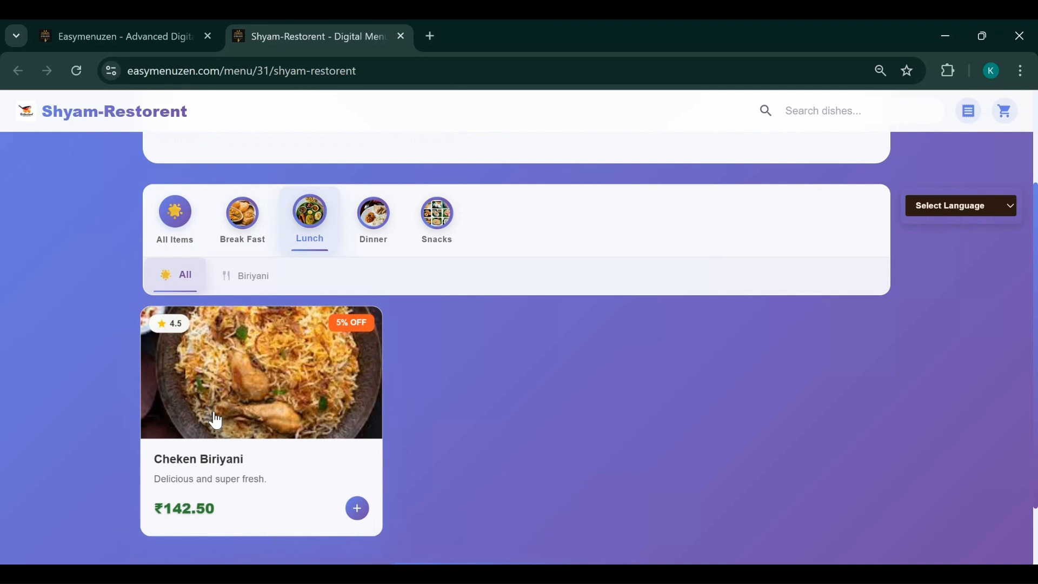
pyautogui.click(385, 219)
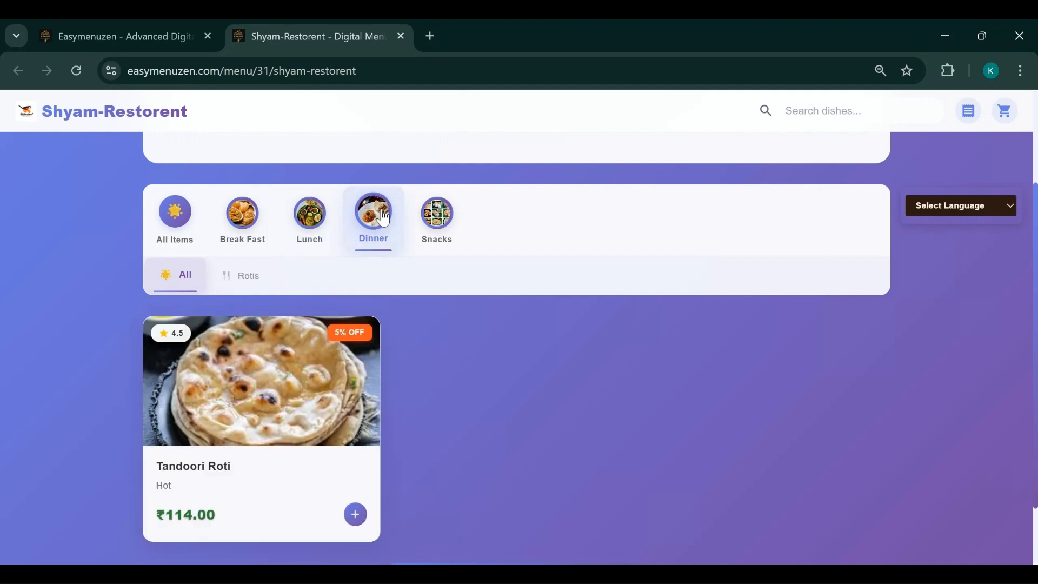
pyautogui.click(436, 216)
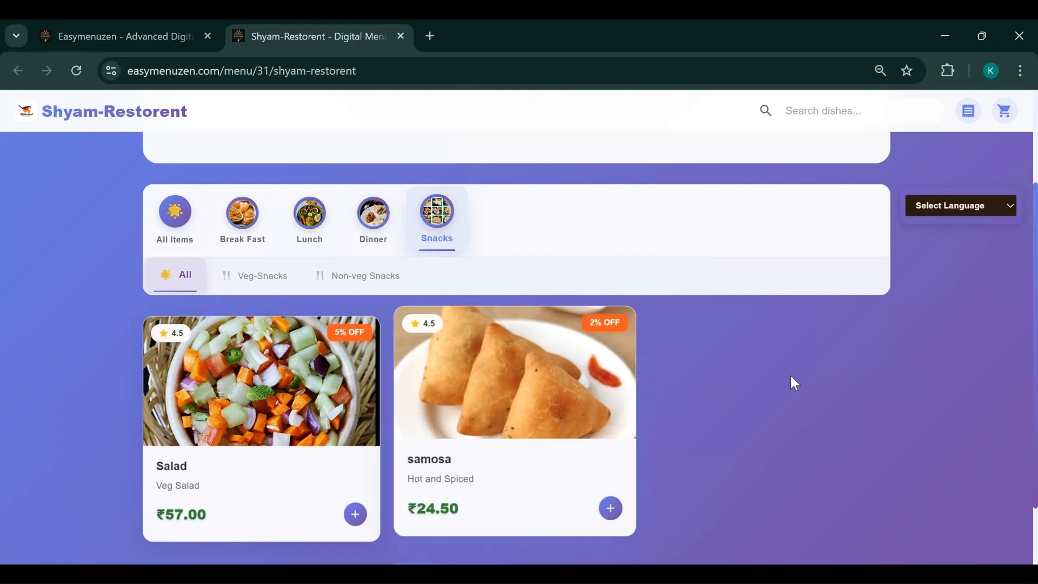
pyautogui.scroll(3, 791, 375)
pyautogui.click(129, 27)
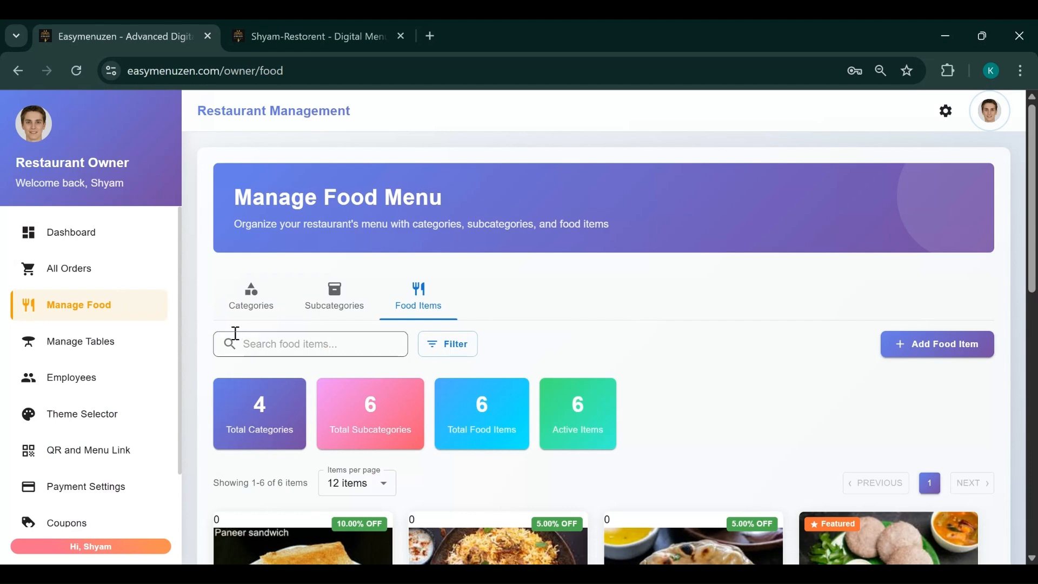
# Go to Manage Tables, review the four tables, and bring up the Add New Table form
pyautogui.click(81, 346)
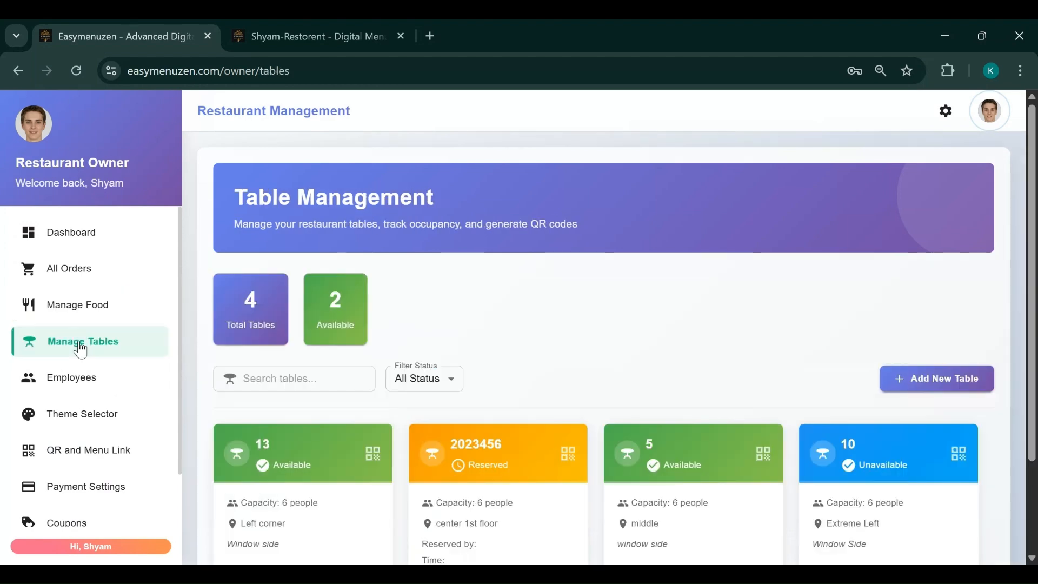
pyautogui.scroll(-2, 602, 326)
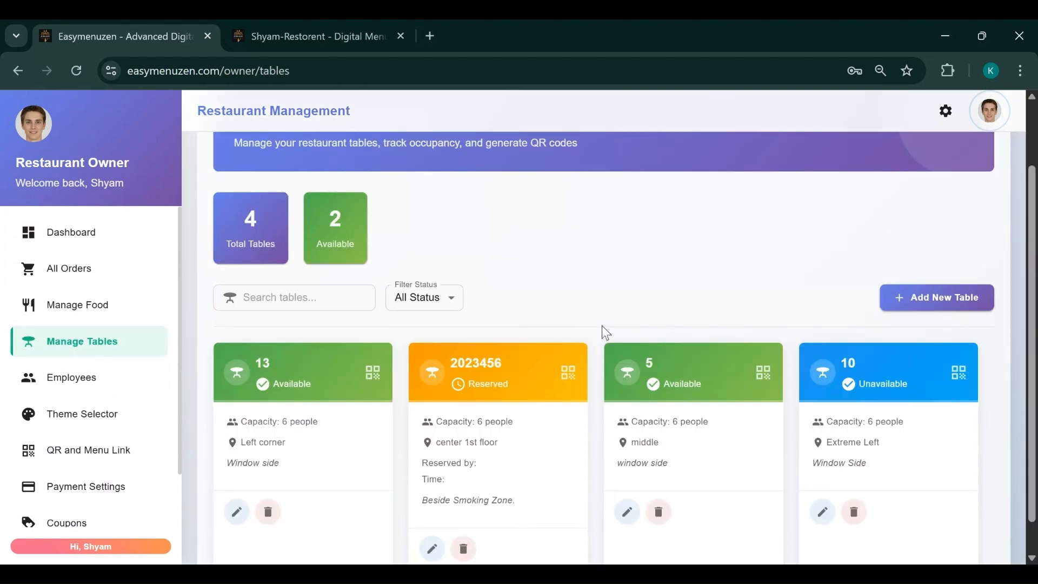
pyautogui.scroll(-1, 601, 325)
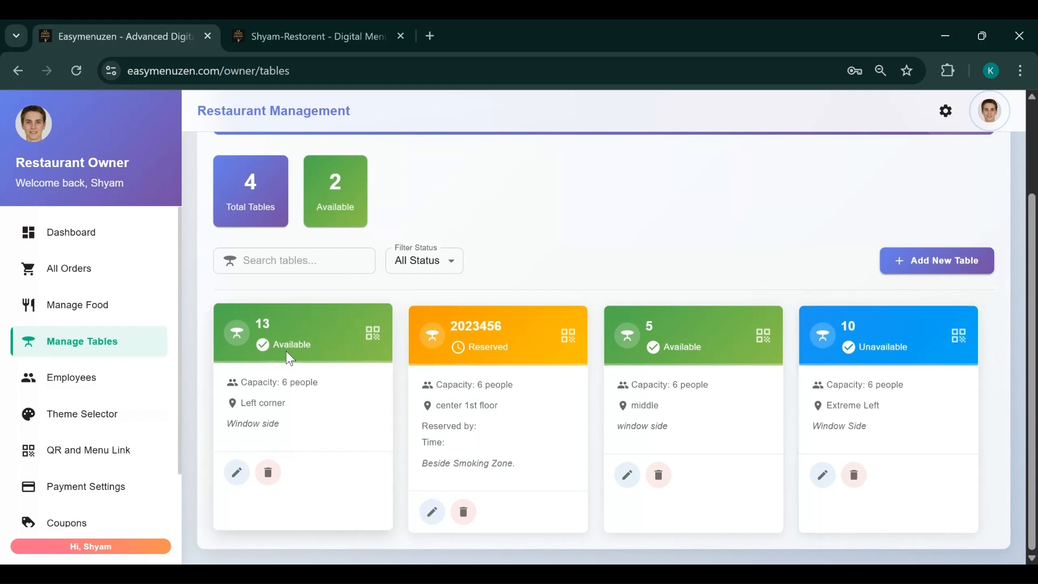
pyautogui.click(936, 265)
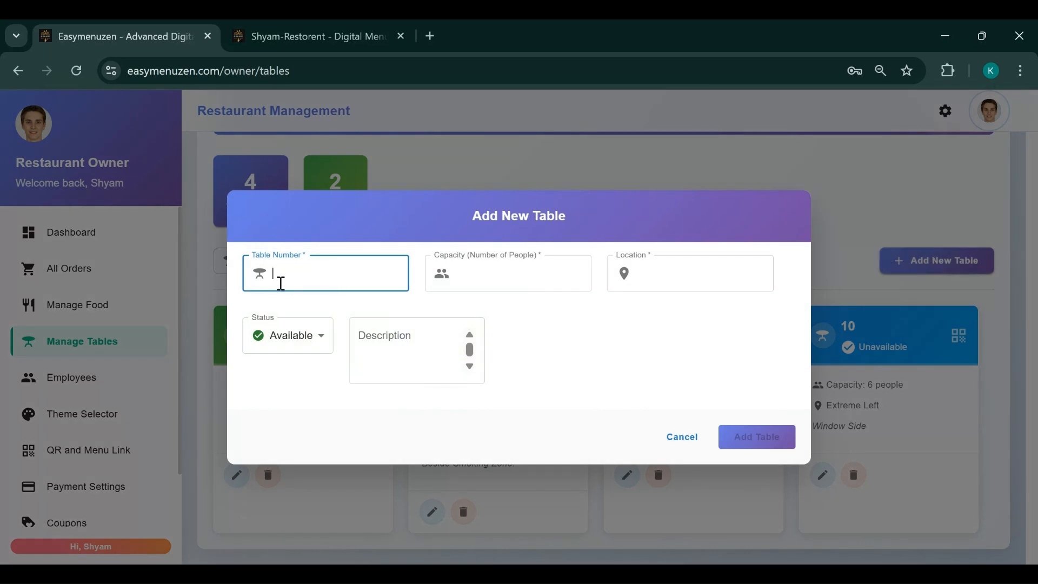
# Enter table number 14, capacity 8, and location 'Extreem right Corner'
pyautogui.write('14')
pyautogui.click(474, 277)
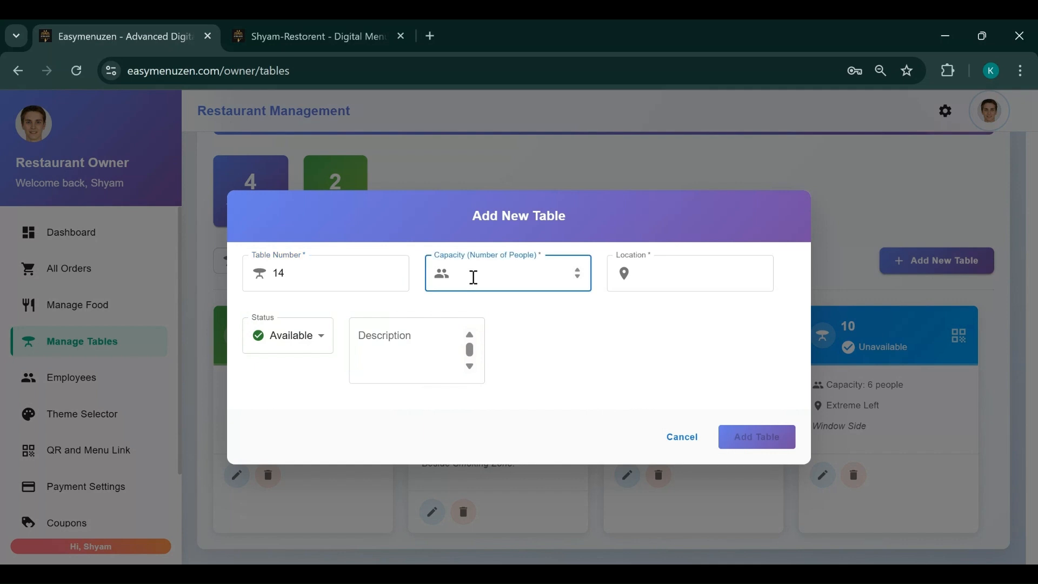
pyautogui.write('6')
pyautogui.press('BackSpace')
pyautogui.write('8')
pyautogui.click(683, 282)
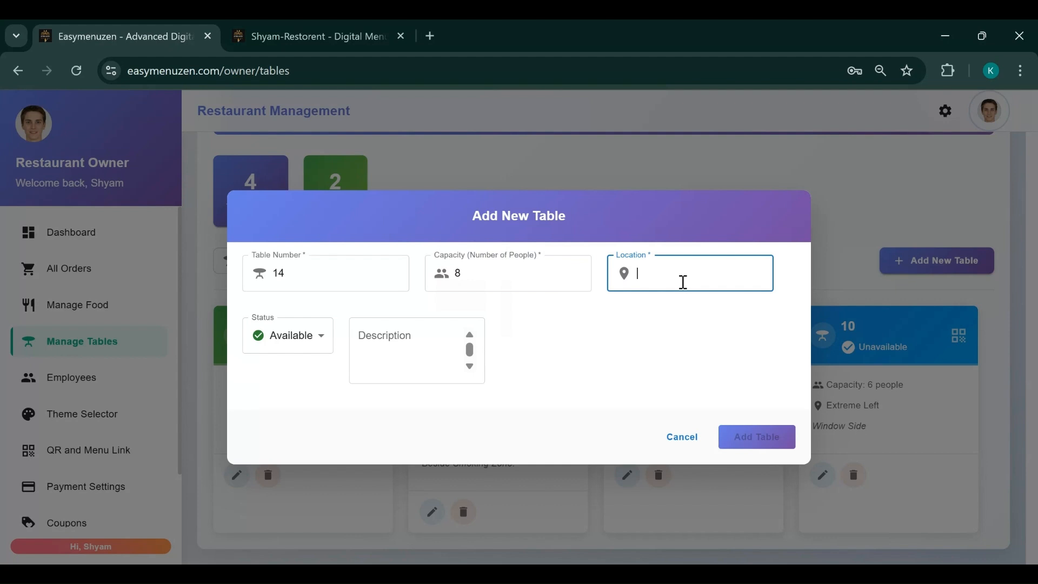
pyautogui.write('Ex')
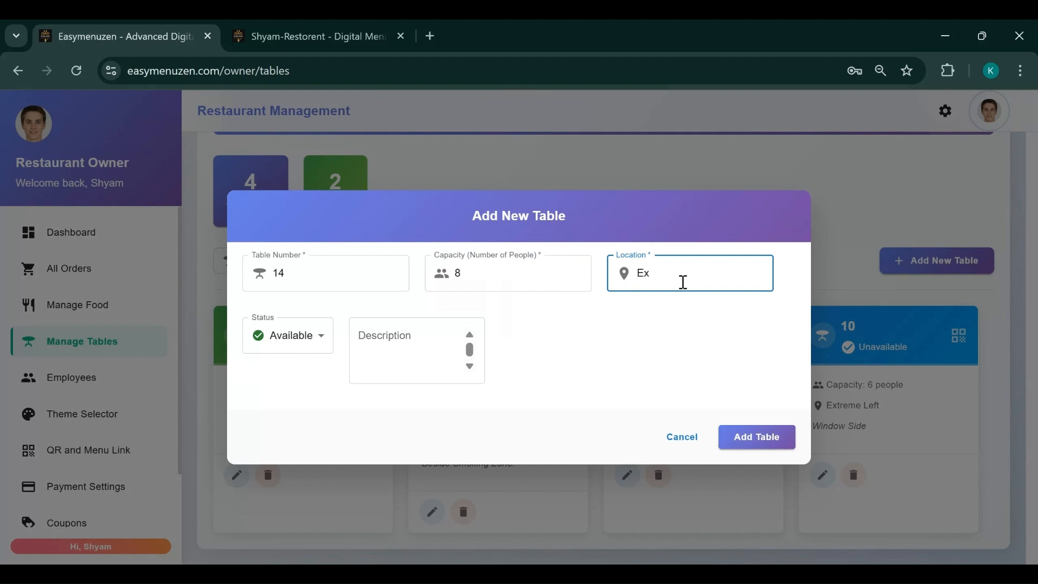
pyautogui.write('treem ')
pyautogui.write(' right Corner')
# Keep the status Available, add the description 'Window Side', and save the table
pyautogui.click(292, 341)
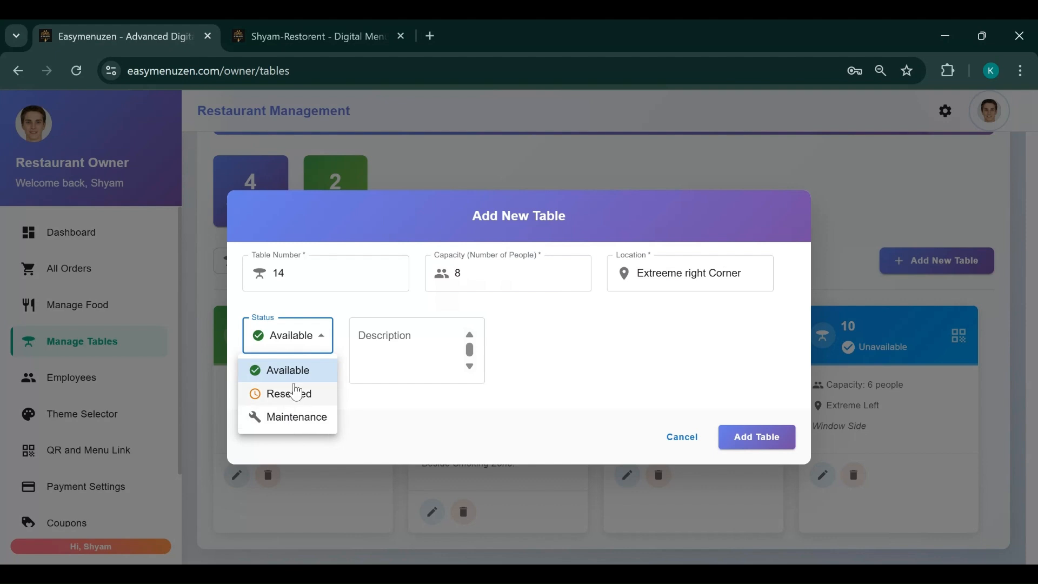
pyautogui.click(395, 338)
pyautogui.click(395, 338)
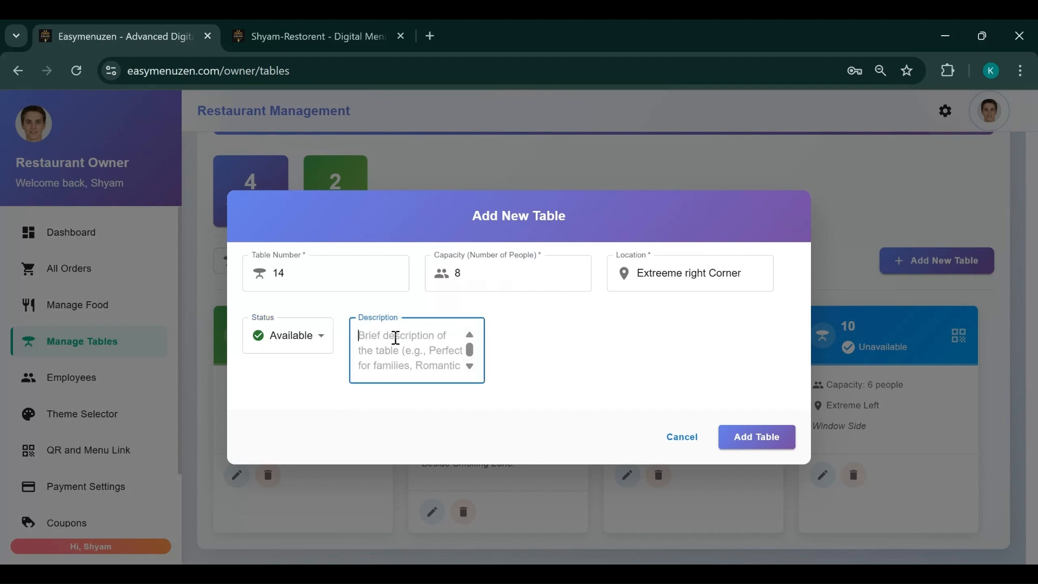
pyautogui.write('Wo')
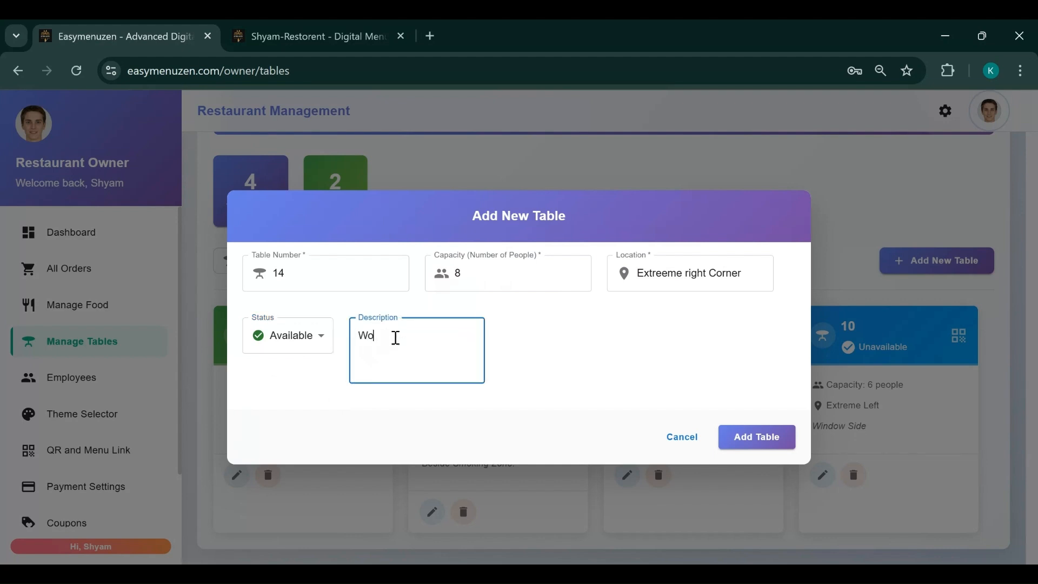
pyautogui.write('indow D')
pyautogui.press('BackSpace')
pyautogui.write('Side.')
pyautogui.click(756, 437)
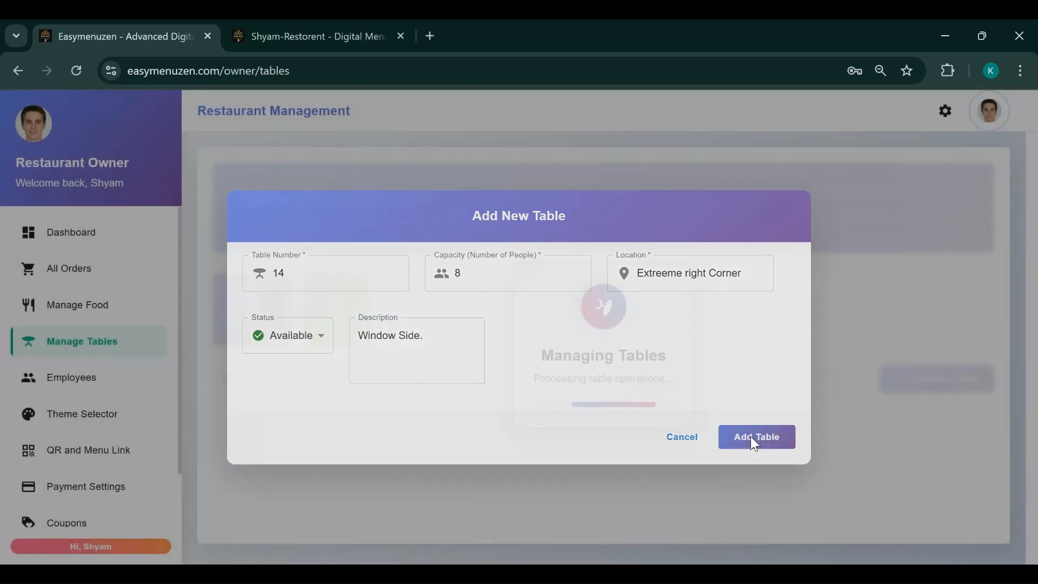
# Delete reserved table 2023456, leaving tables 13, 5, 10 and 14
pyautogui.scroll(-5, 603, 298)
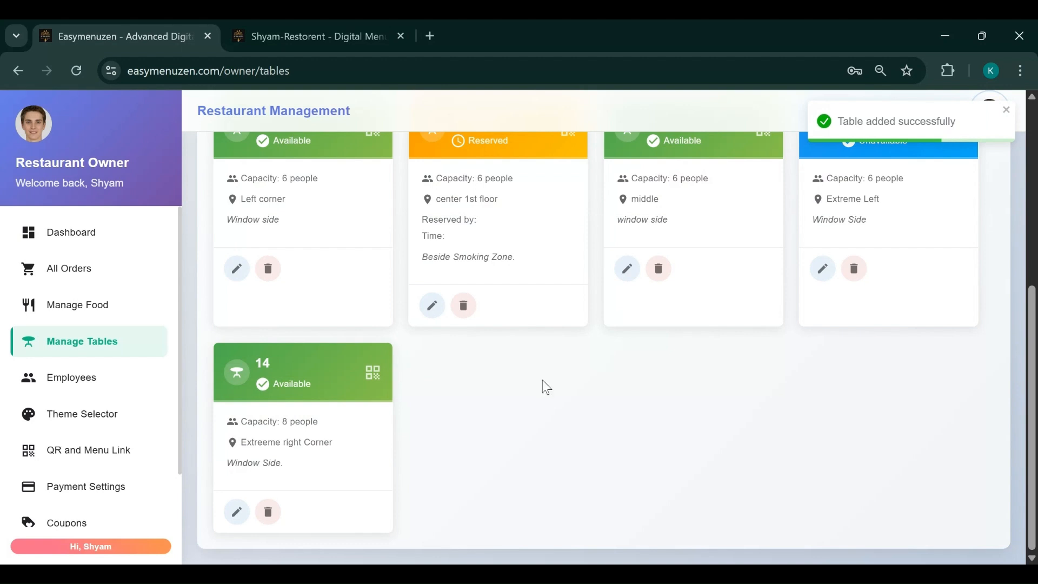
pyautogui.scroll(1, 500, 403)
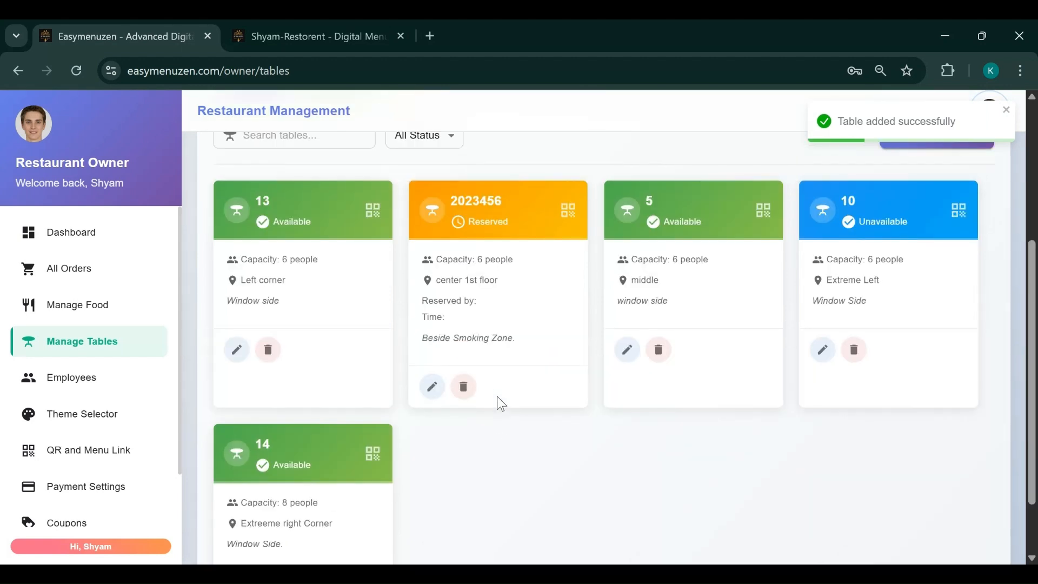
pyautogui.click(464, 386)
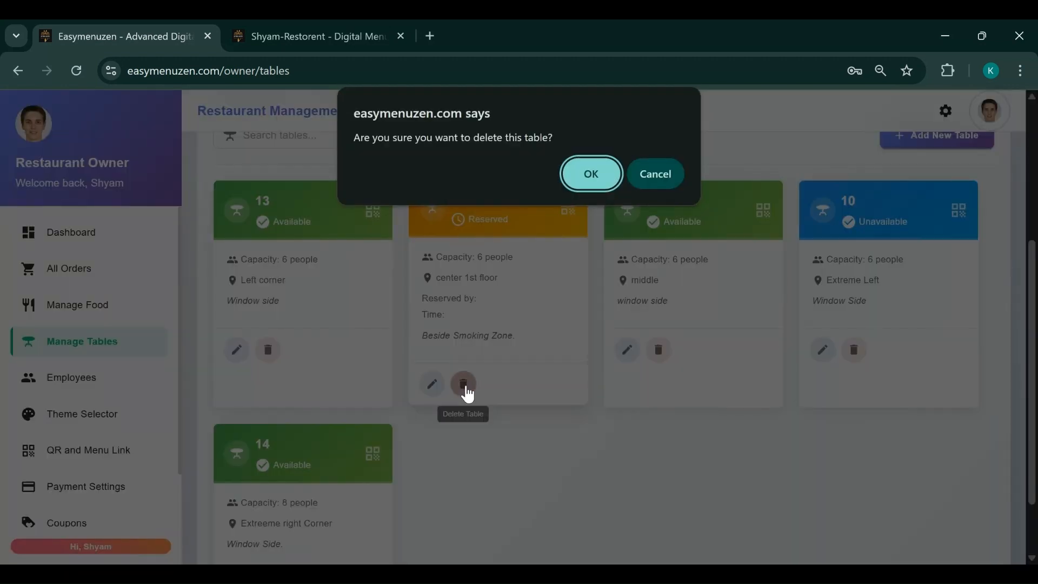
pyautogui.click(591, 174)
pyautogui.scroll(-2, 619, 346)
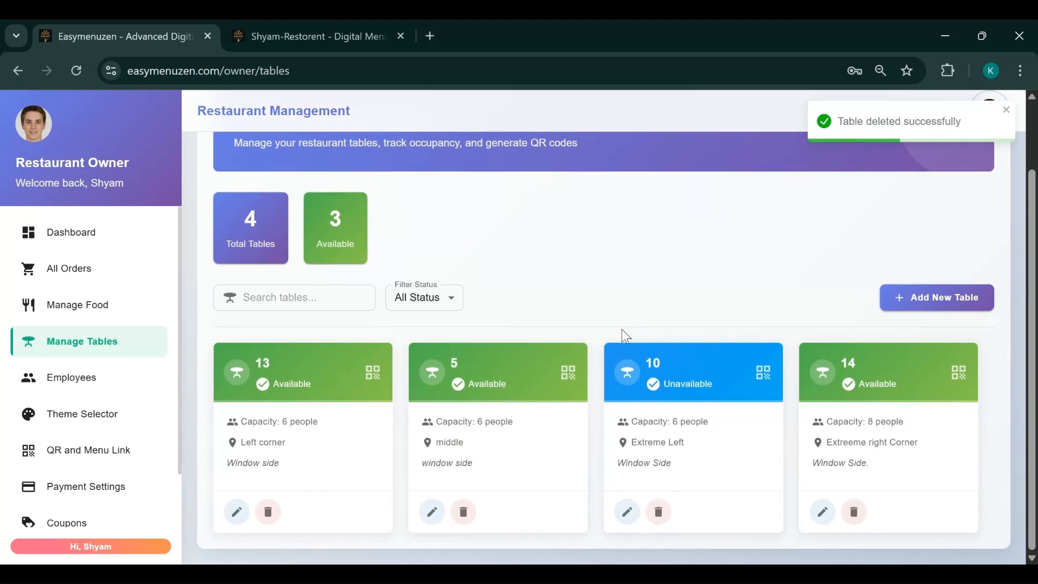
# Filter the tables by Available, then Reserved, and finally Maintenance, showing only table 10
pyautogui.click(434, 307)
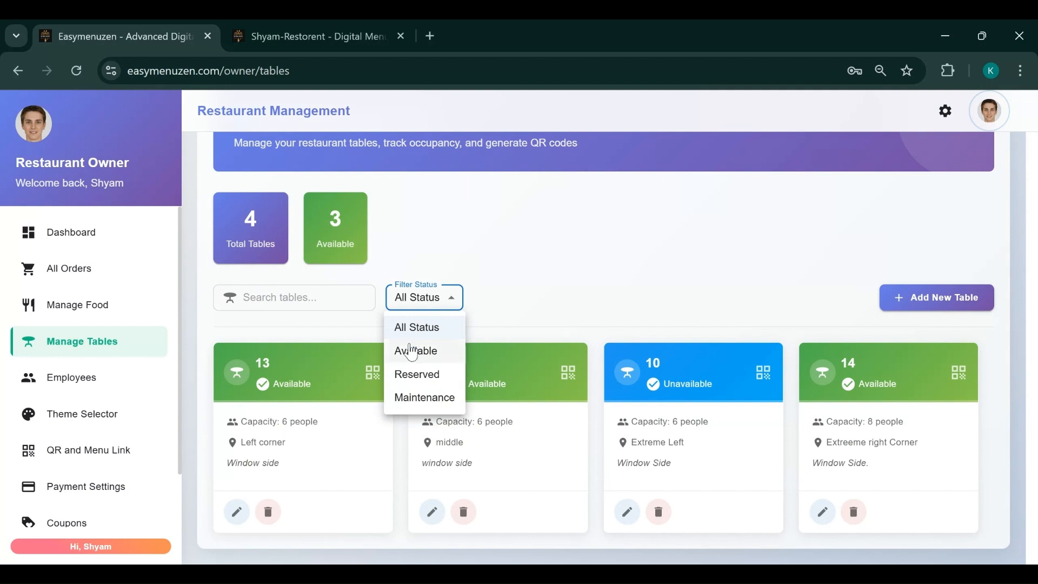
pyautogui.click(452, 296)
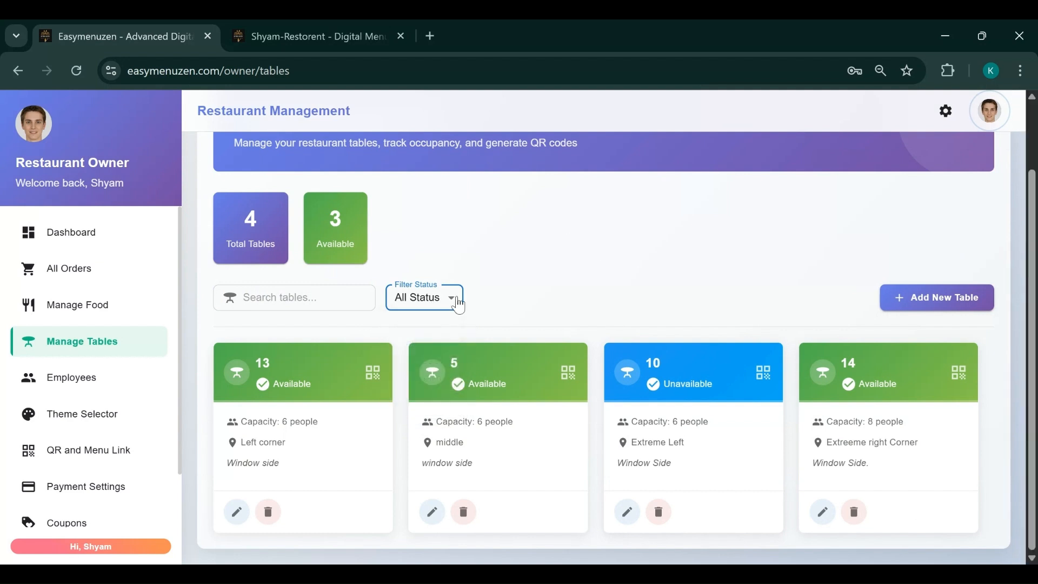
pyautogui.click(444, 297)
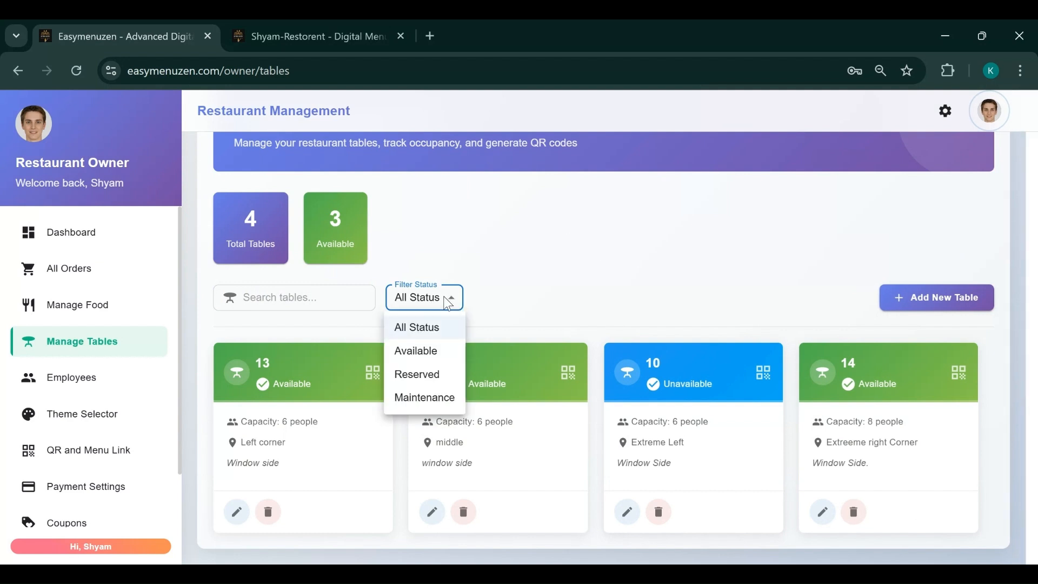
pyautogui.click(417, 350)
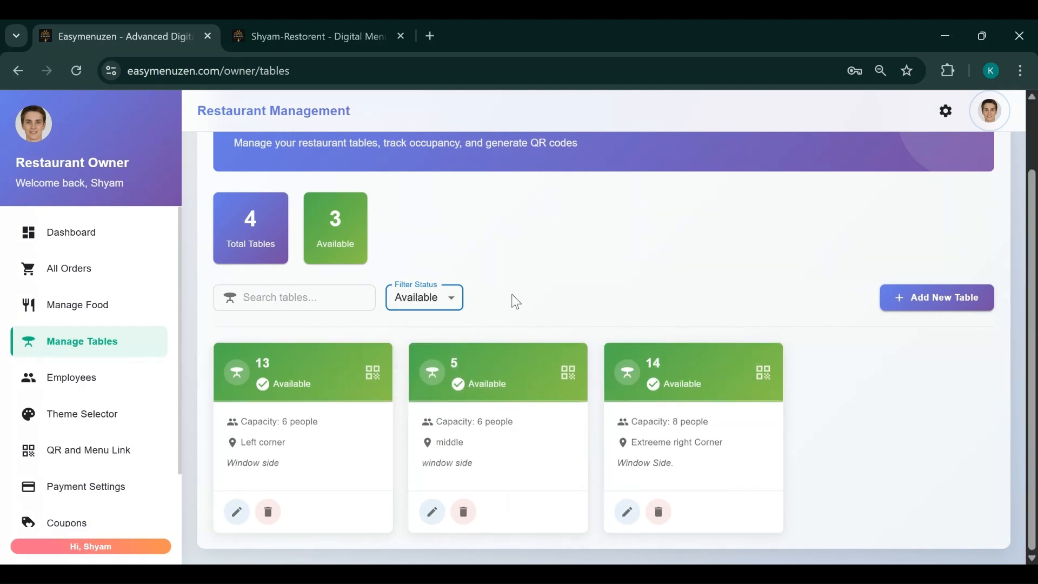
pyautogui.click(442, 305)
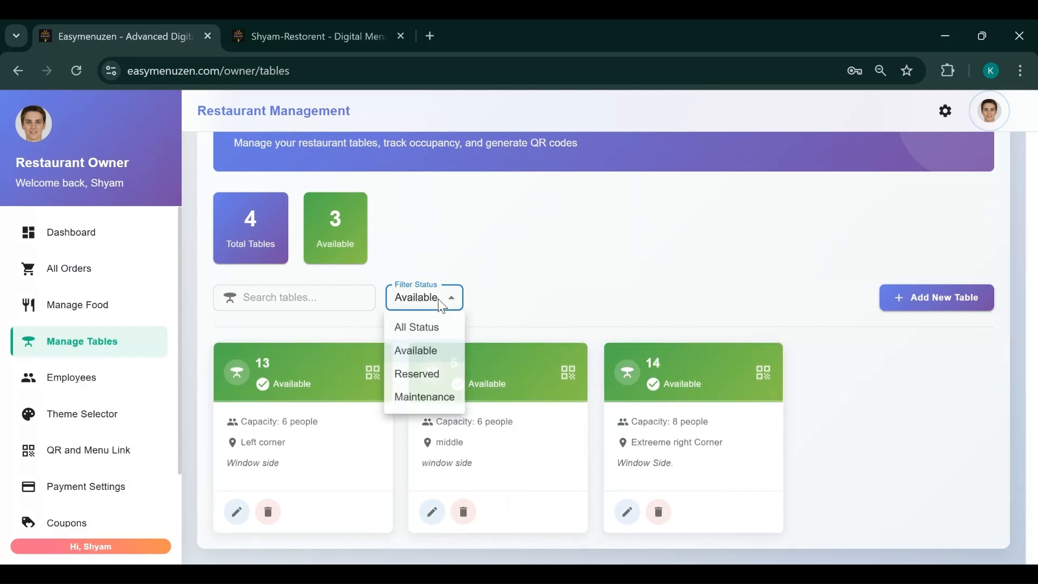
pyautogui.click(418, 375)
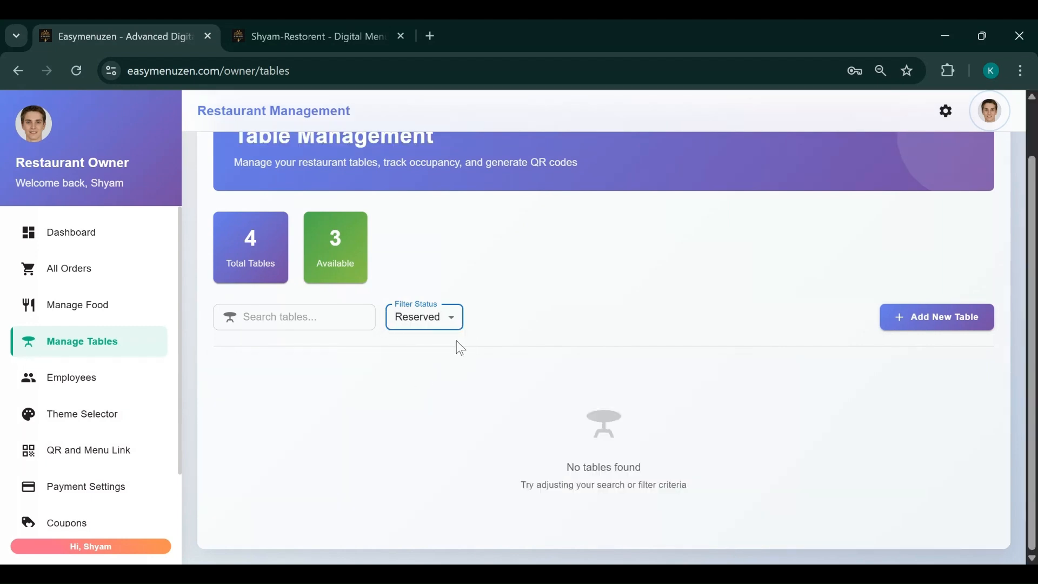
pyautogui.click(442, 328)
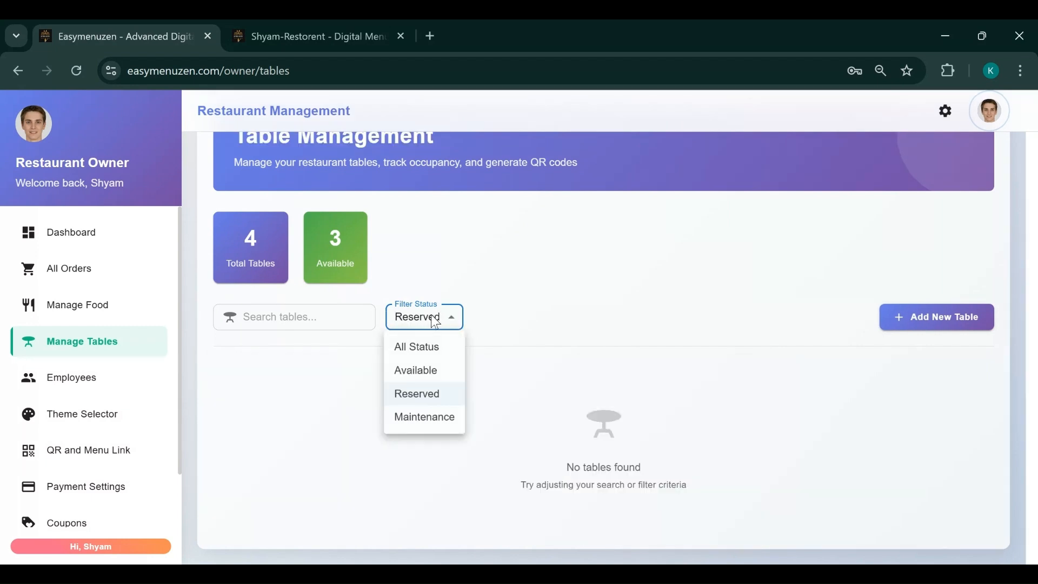
pyautogui.click(424, 424)
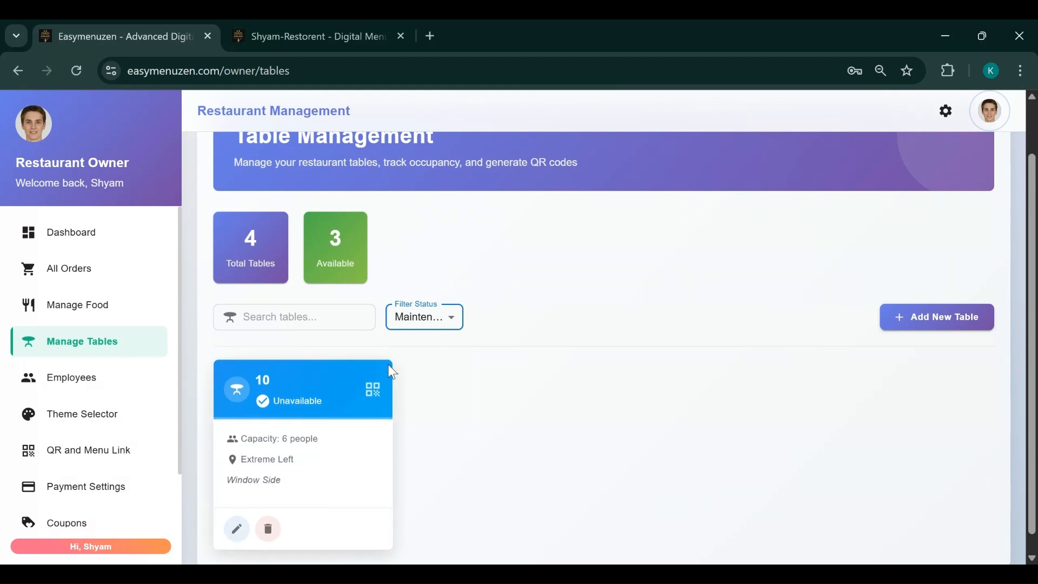
pyautogui.click(237, 532)
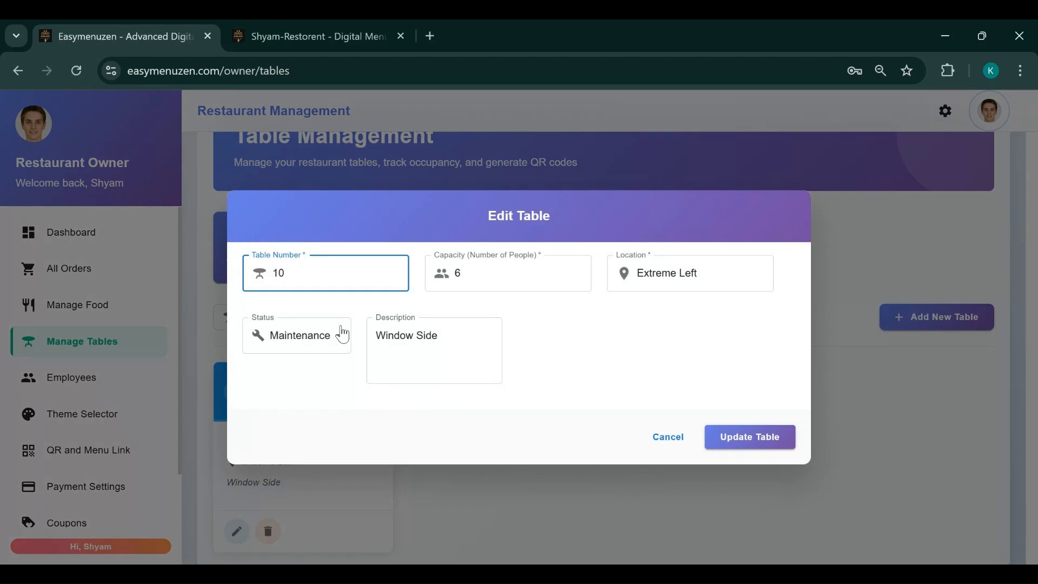
pyautogui.click(337, 333)
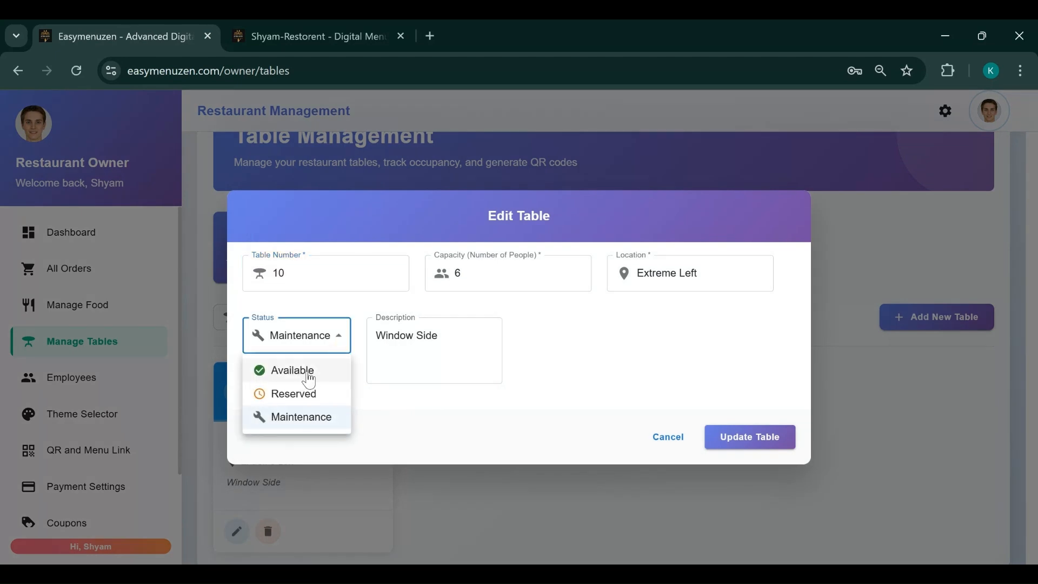
pyautogui.click(682, 440)
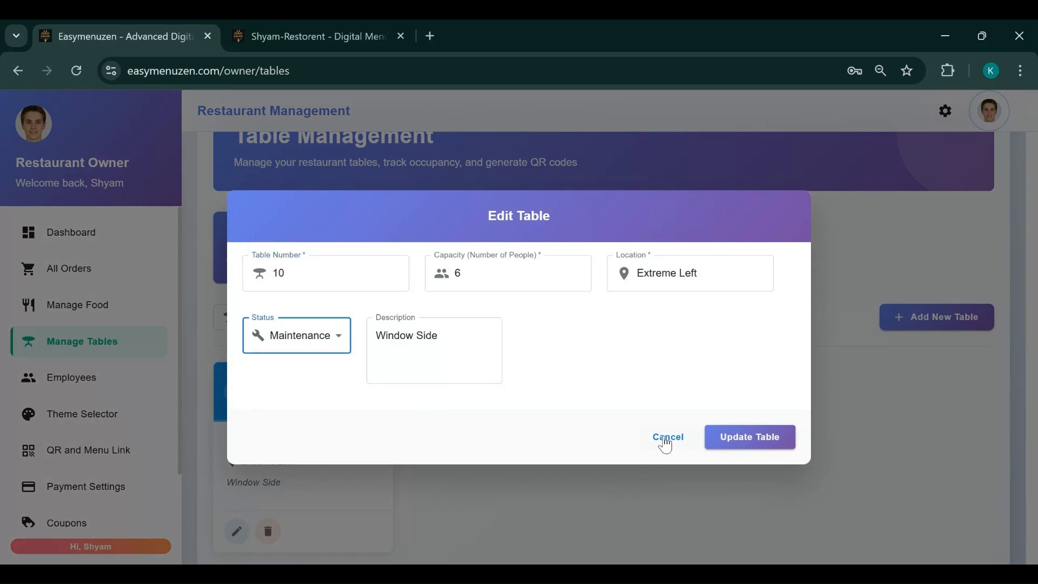
pyautogui.click(666, 437)
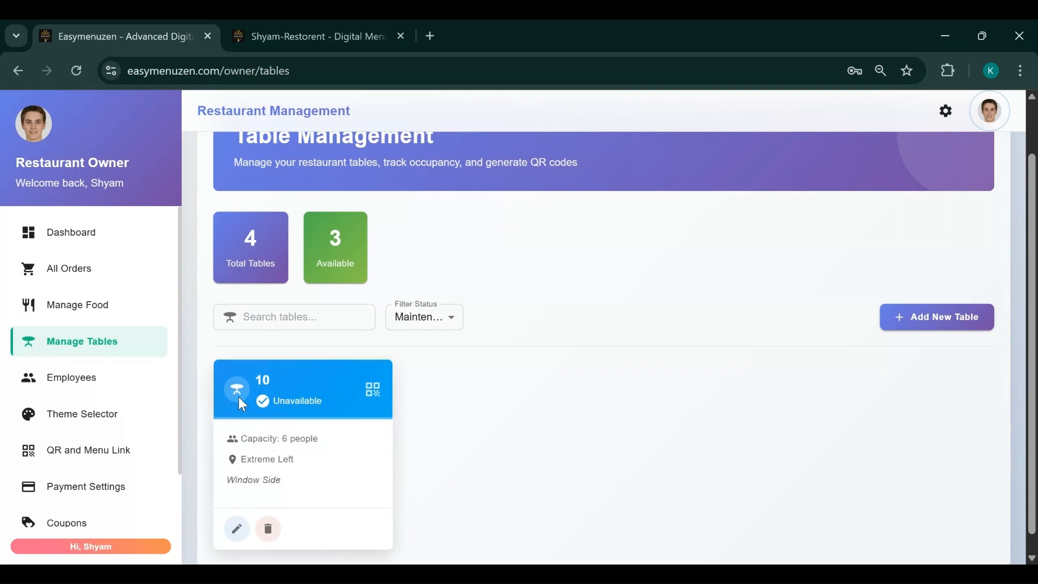
pyautogui.click(82, 351)
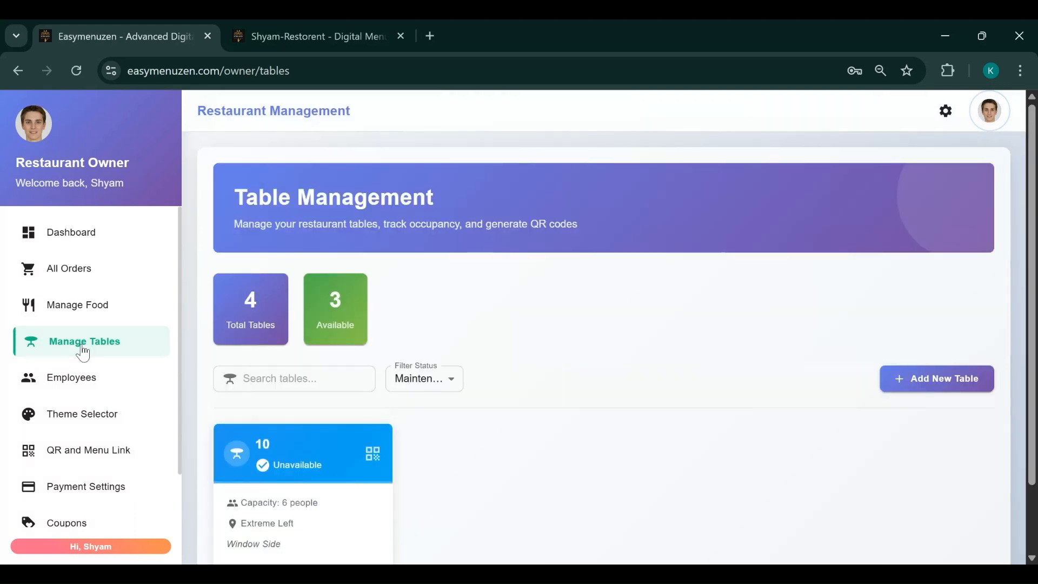
pyautogui.click(60, 314)
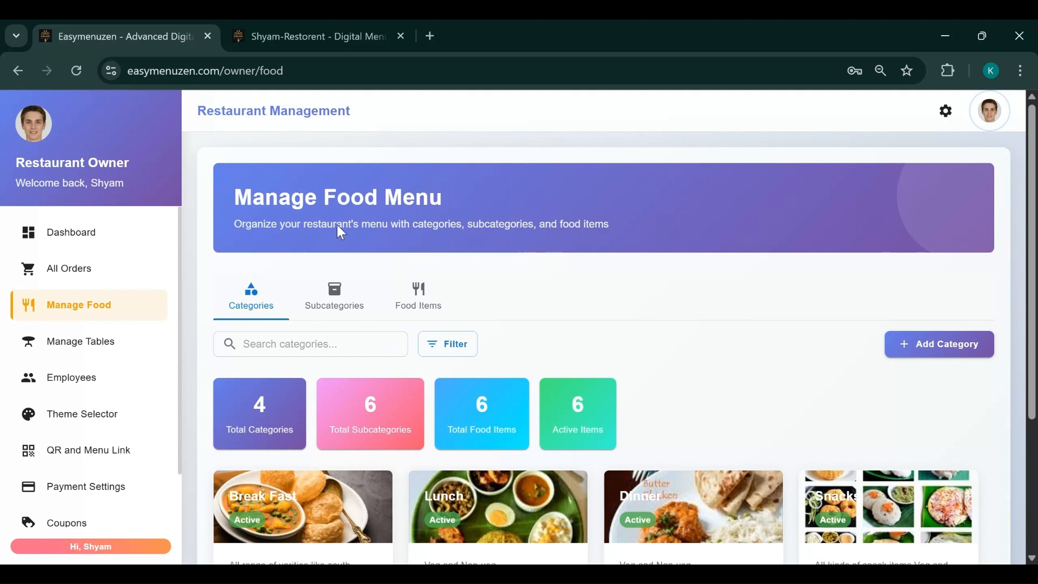
# Scroll through the Break Fast, Lunch, Dinner and Snacks category cards on Manage Food Menu
pyautogui.scroll(-3, 773, 392)
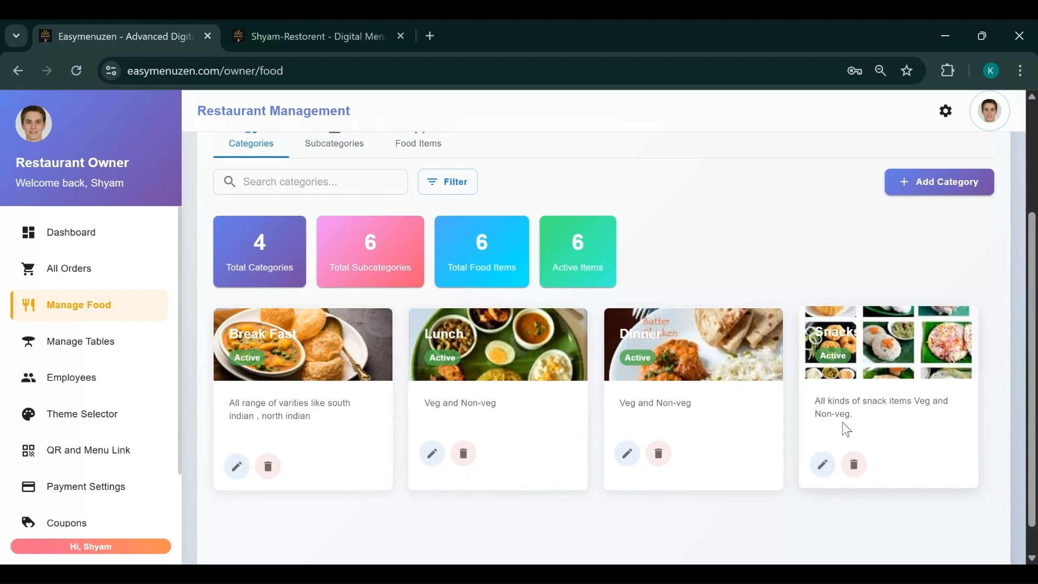
pyautogui.scroll(3, 689, 450)
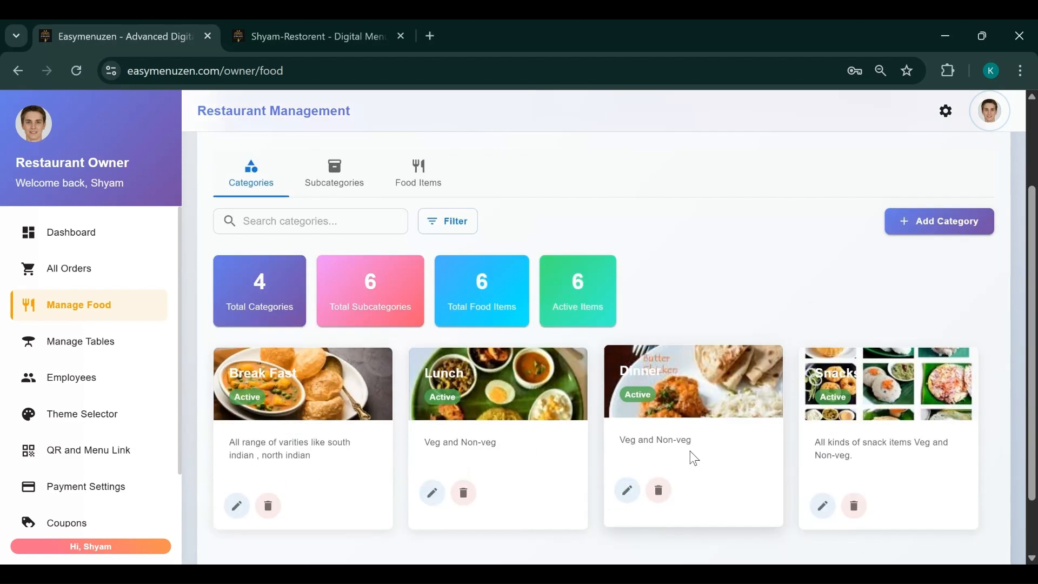
pyautogui.scroll(-3, 690, 450)
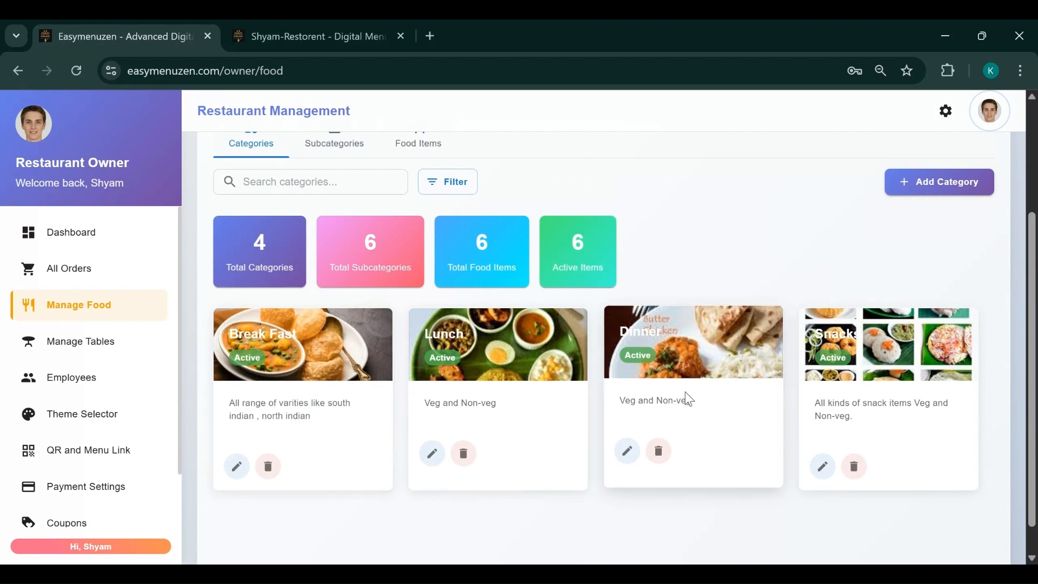
pyautogui.scroll(2, 594, 395)
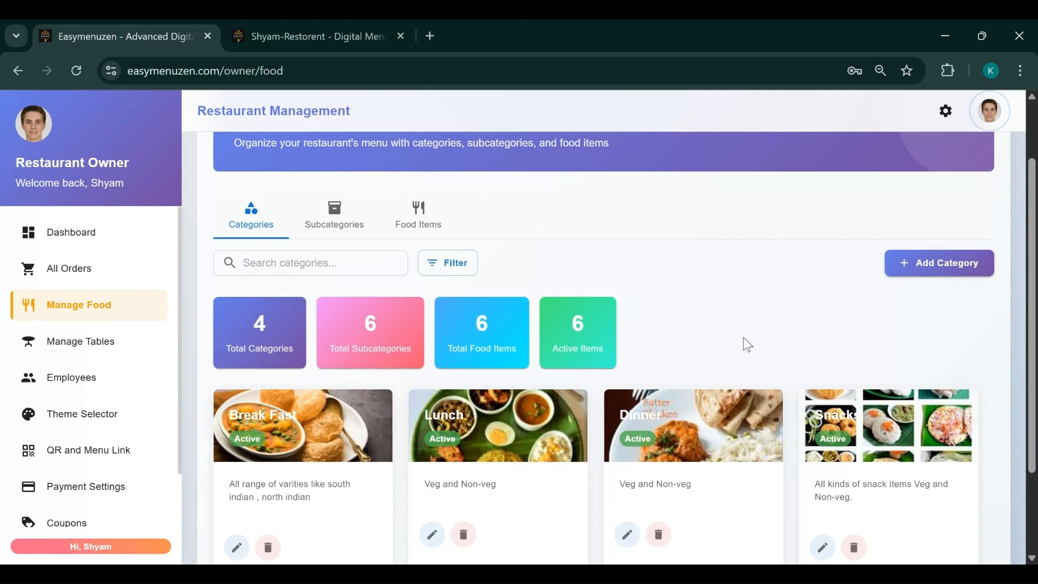
# Go to the Employees page and browse the existing waiter cards
pyautogui.click(77, 383)
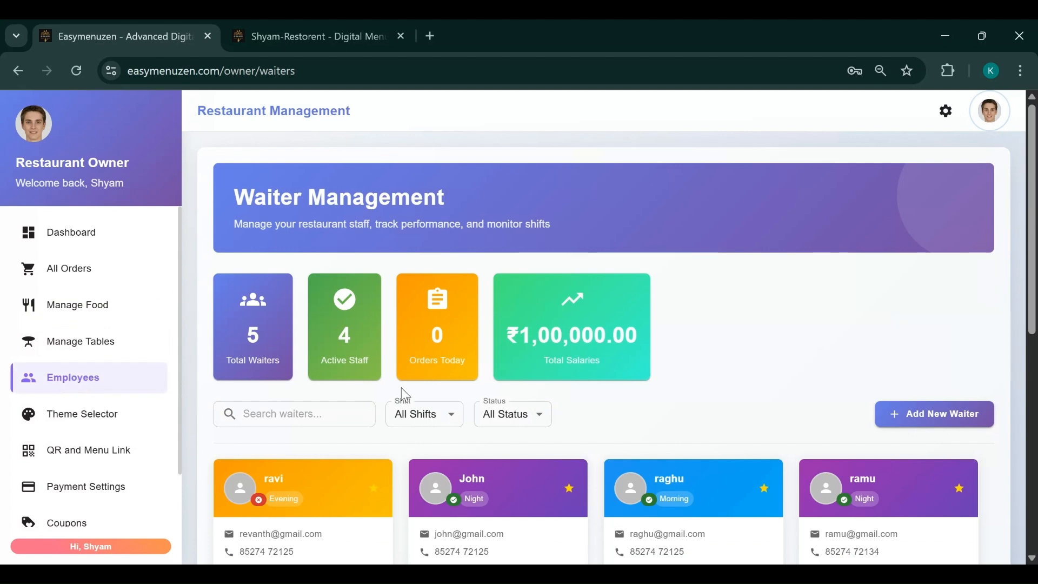
pyautogui.scroll(-1, 746, 373)
pyautogui.scroll(-1, 648, 400)
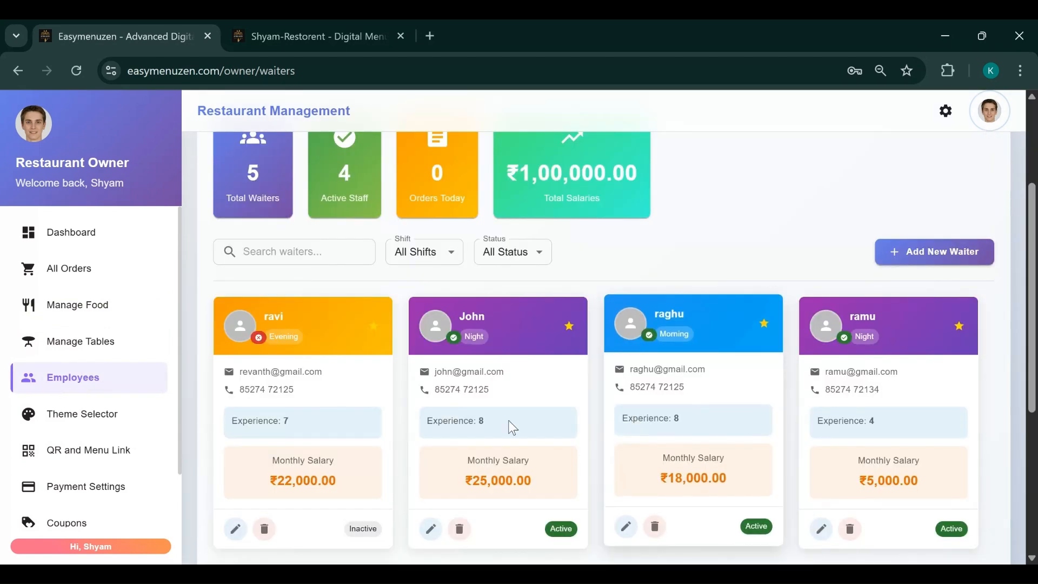
pyautogui.scroll(-2, 463, 385)
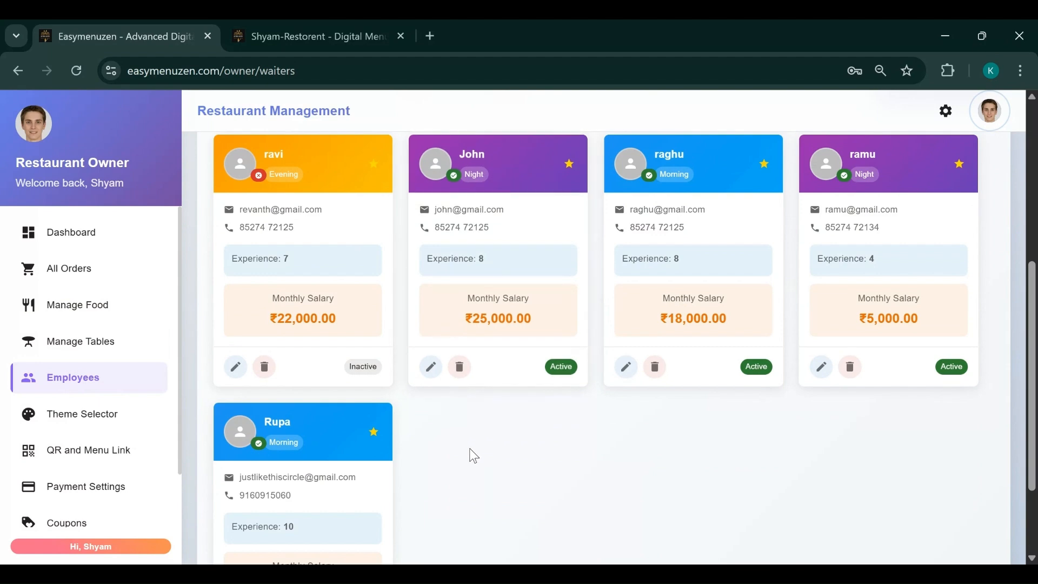
pyautogui.scroll(1, 471, 448)
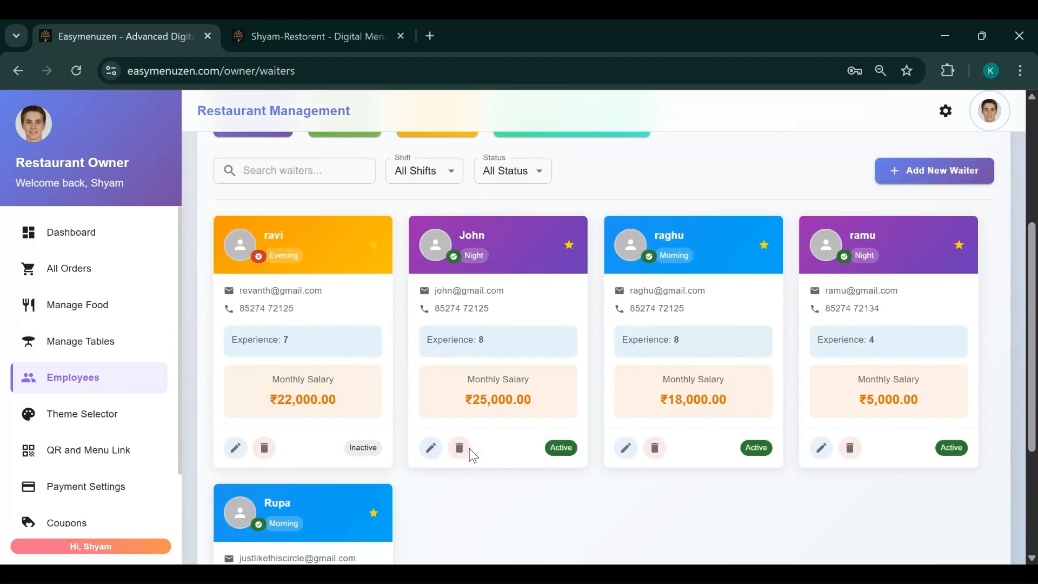
# Start a new waiter and enter their full name, e-mail address and phone number
pyautogui.click(916, 171)
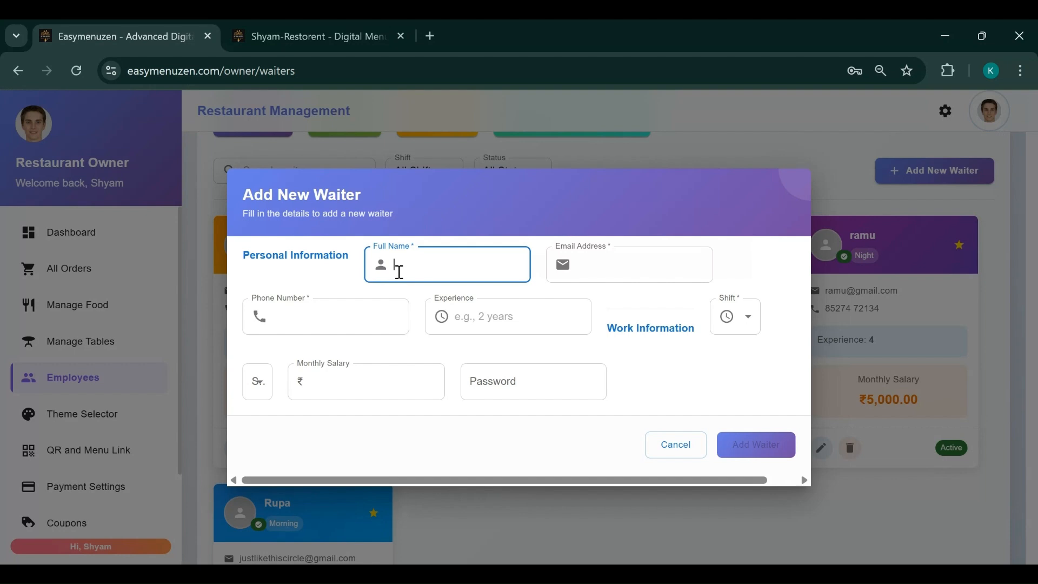
pyautogui.write('Ramya')
pyautogui.click(602, 271)
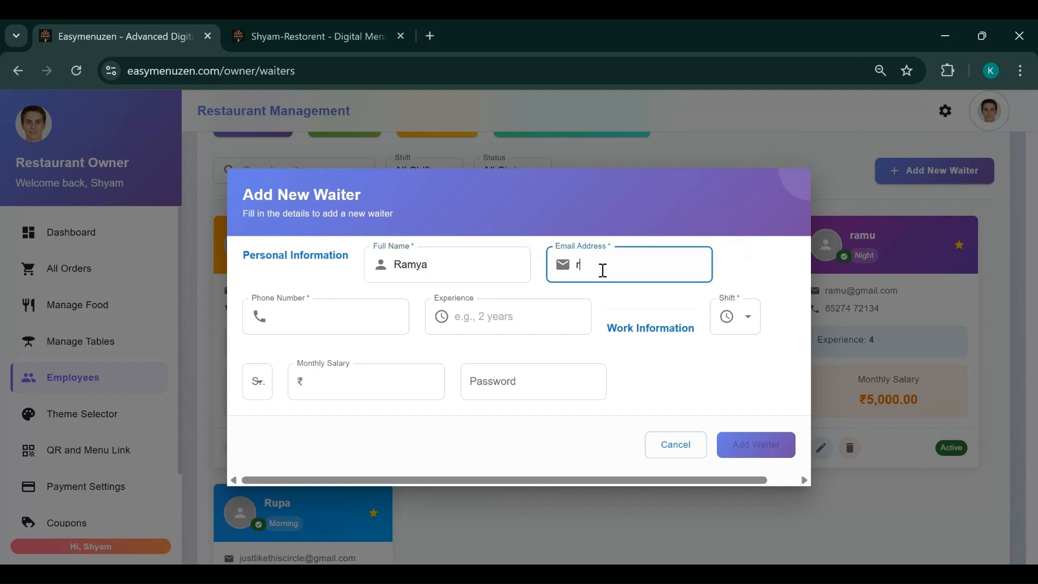
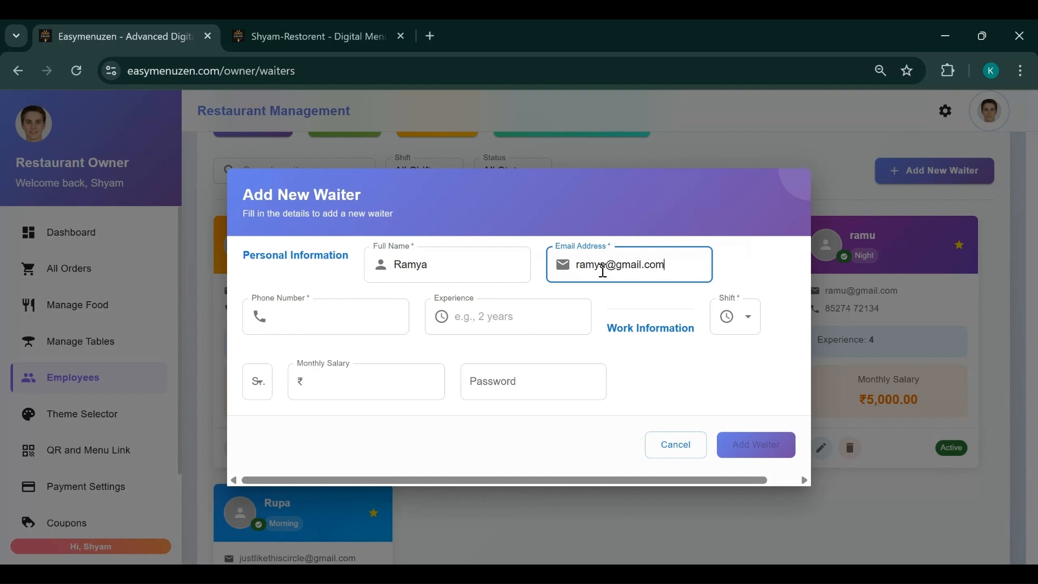
pyautogui.click(328, 324)
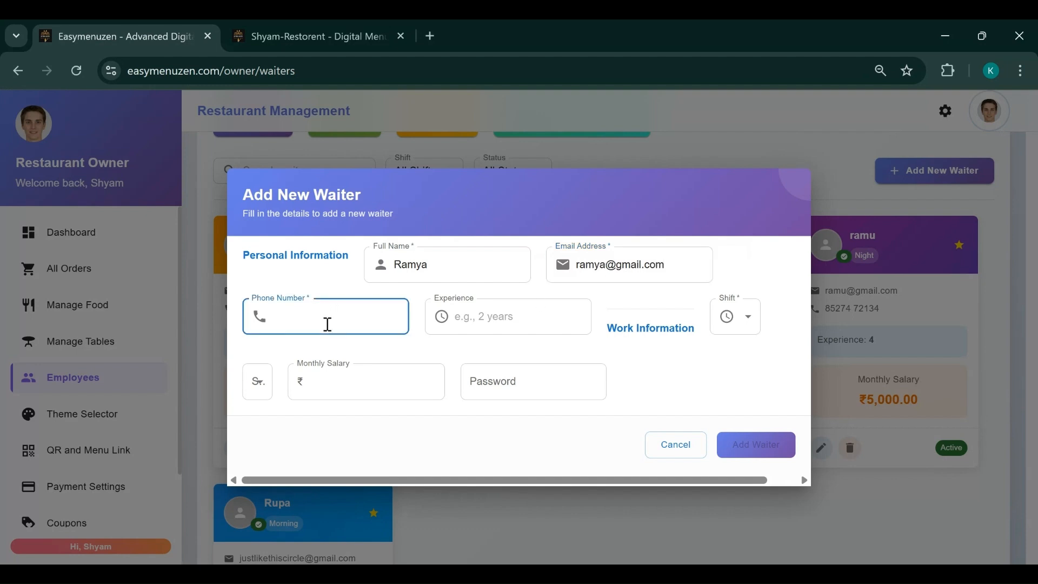
pyautogui.click(344, 414)
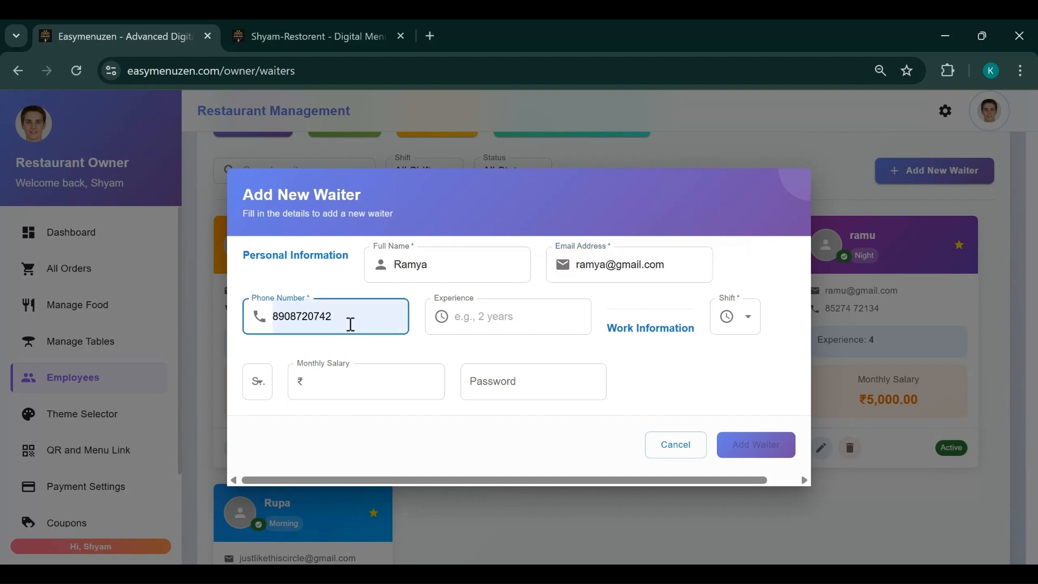
pyautogui.click(482, 318)
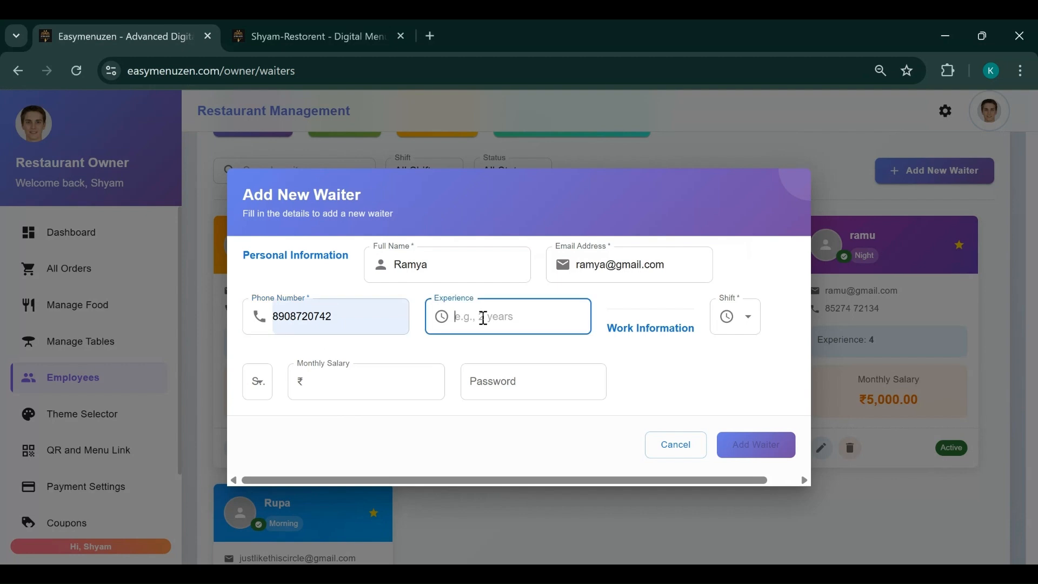
# Give the new waiter 6 years' experience, Morning Shift and a ₹20000 monthly salary
pyautogui.write('6')
pyautogui.click(756, 326)
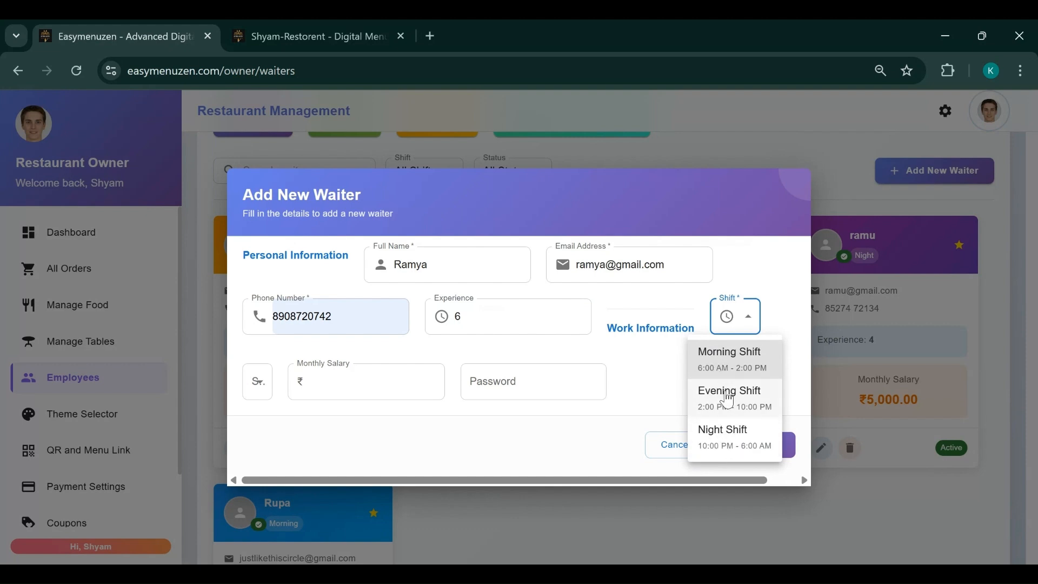
pyautogui.click(714, 361)
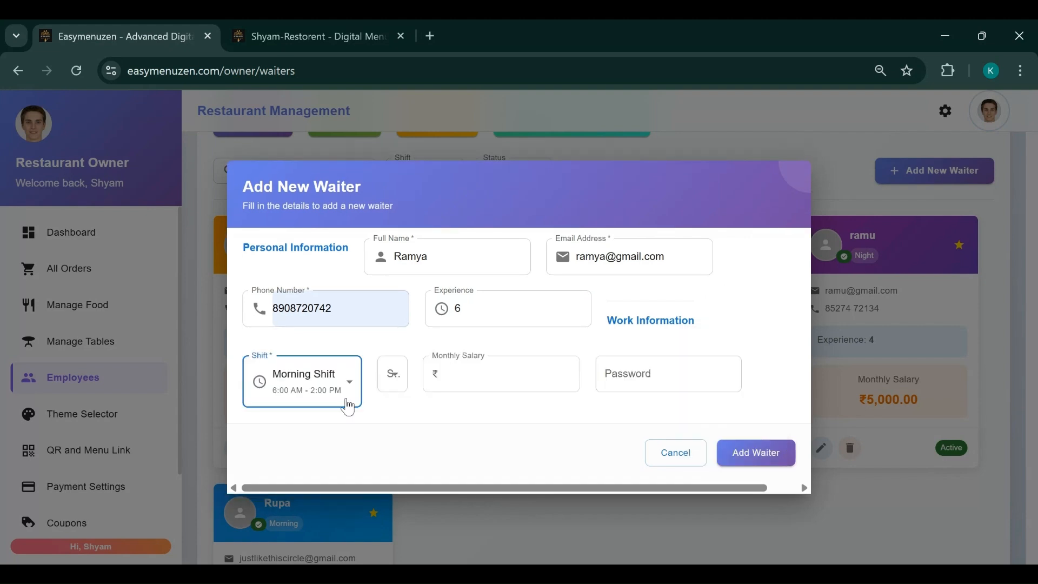
pyautogui.click(486, 374)
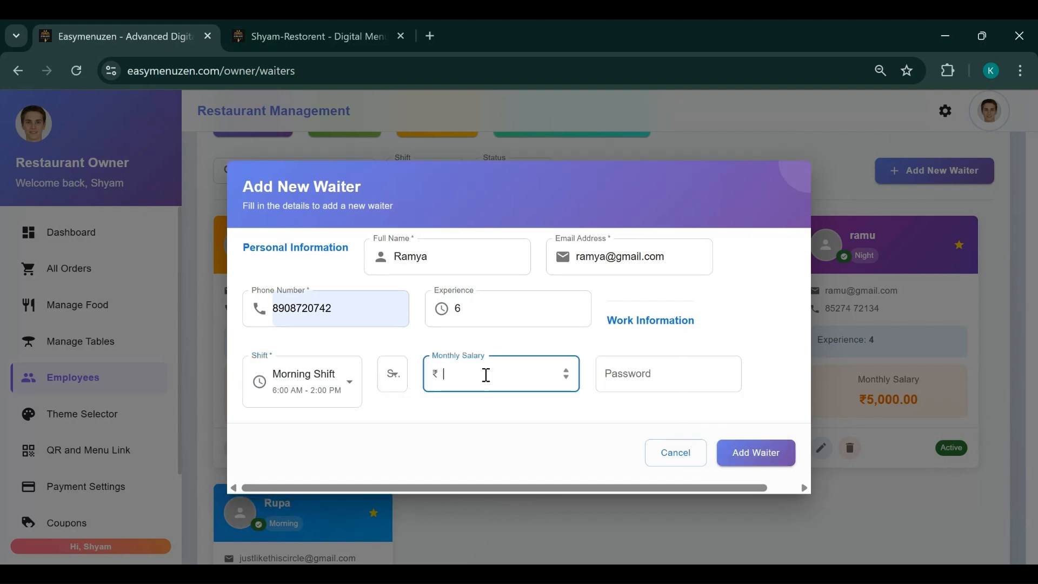
pyautogui.write('20000')
# Enter the waiter's account password and submit the new waiter's details
pyautogui.click(631, 377)
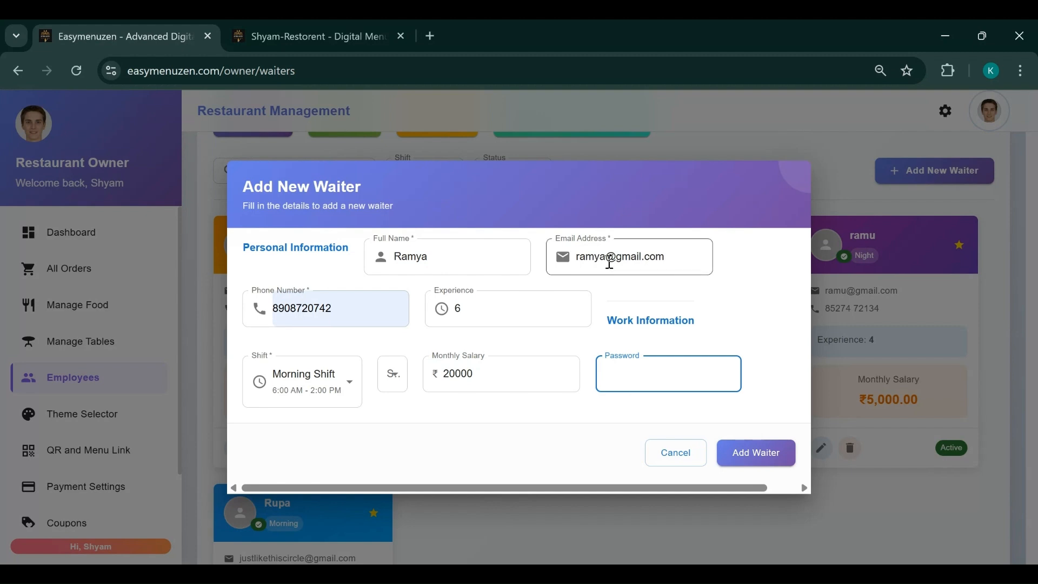
pyautogui.moveTo(576, 258); pyautogui.dragTo(670, 257)
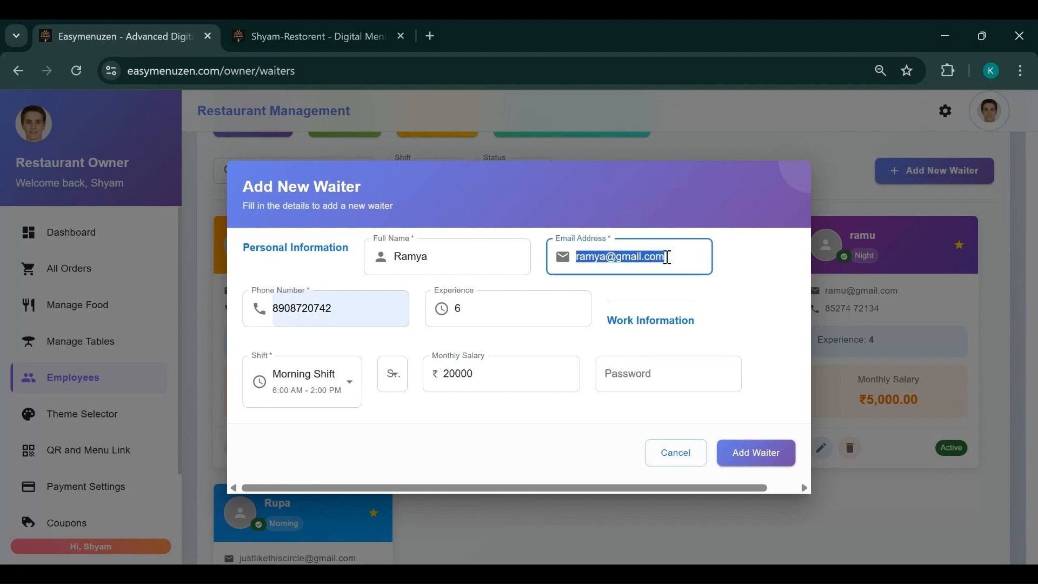
pyautogui.click(656, 378)
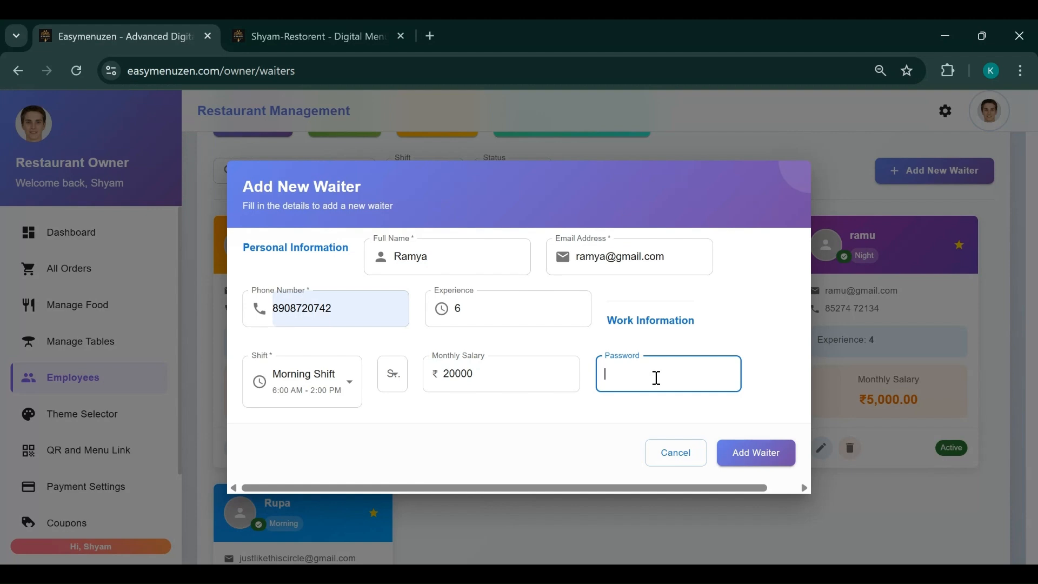
pyautogui.write('1')
pyautogui.press('BackSpace')
pyautogui.press('BackSpace')
pyautogui.write('123456')
pyautogui.click(752, 454)
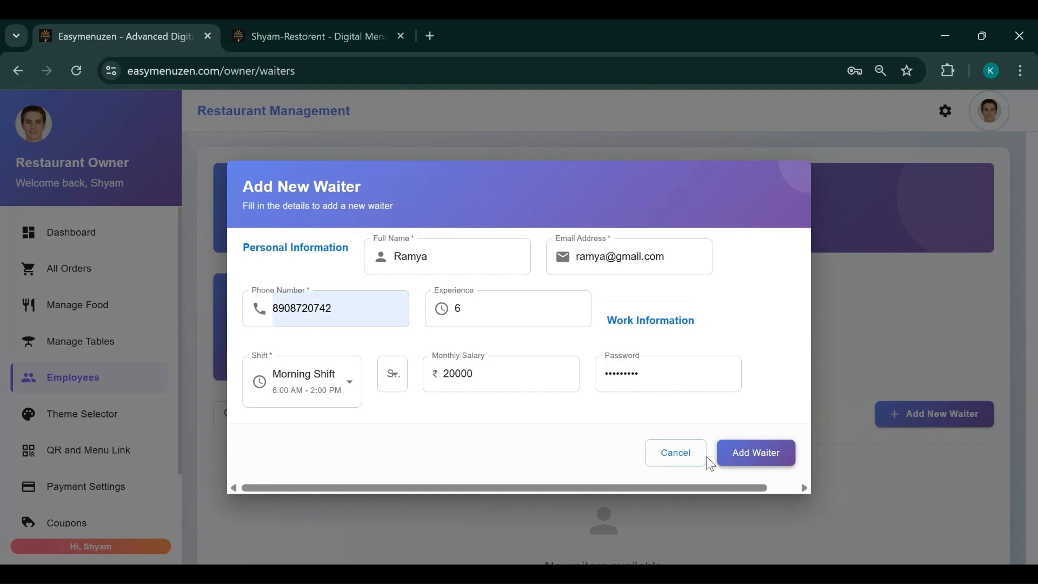
# Cancel the add-waiter form, reload, and review the five waiter cards totalling ₹1,00,000.00
pyautogui.click(684, 457)
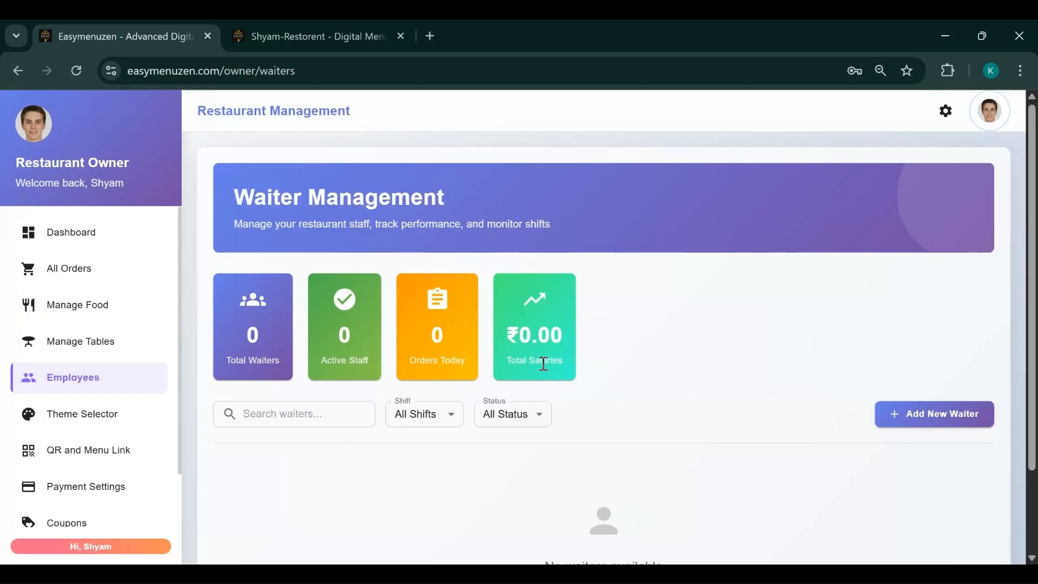
pyautogui.scroll(-2, 798, 410)
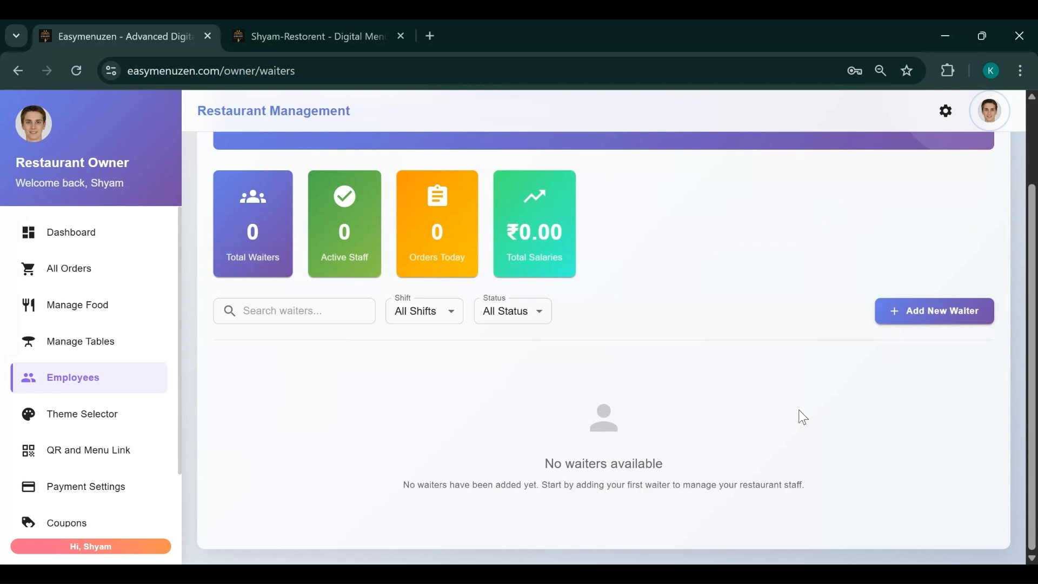
pyautogui.click(79, 71)
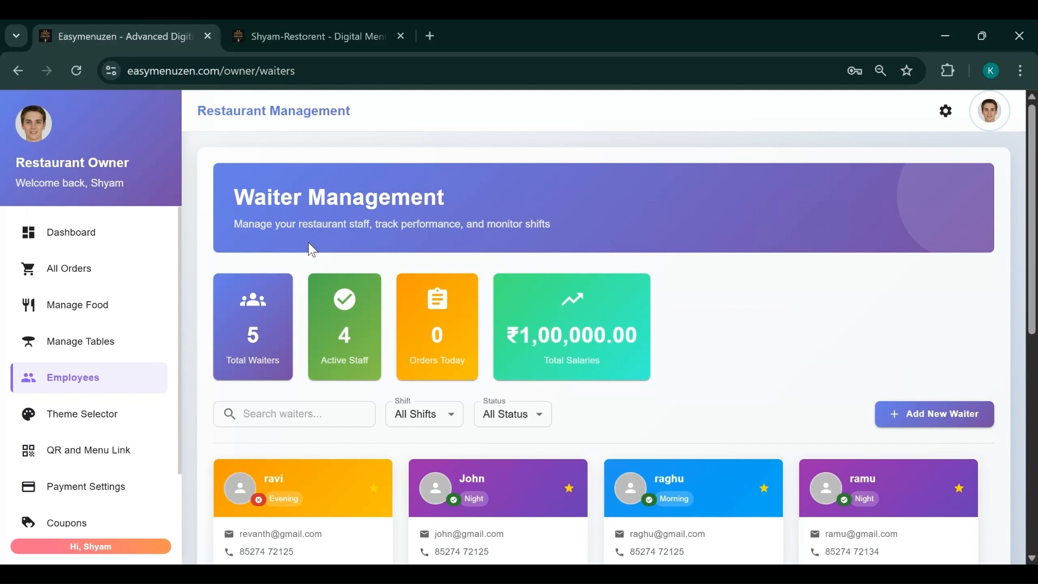
pyautogui.scroll(-5, 806, 289)
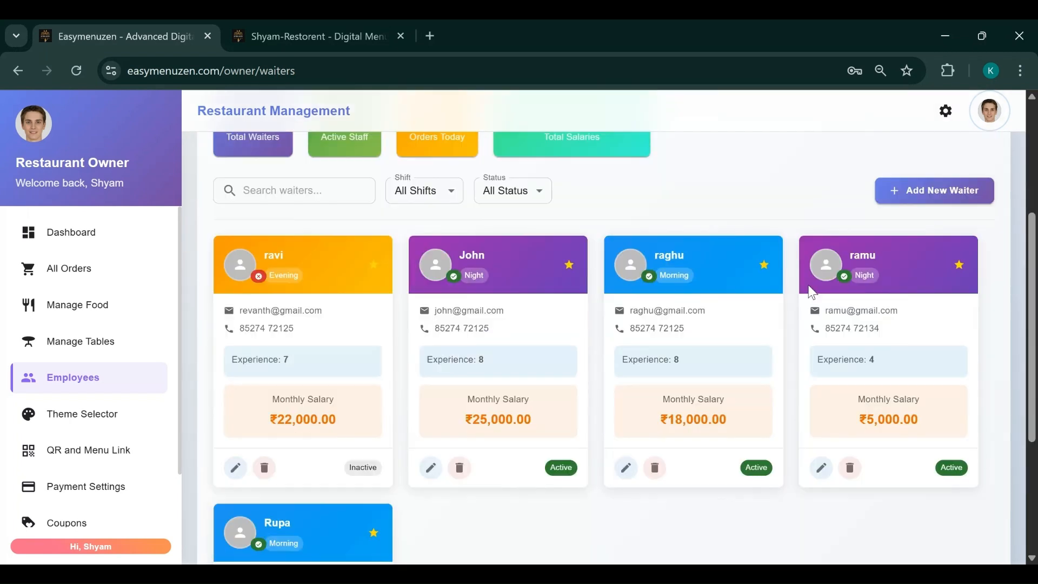
pyautogui.scroll(-3, 719, 301)
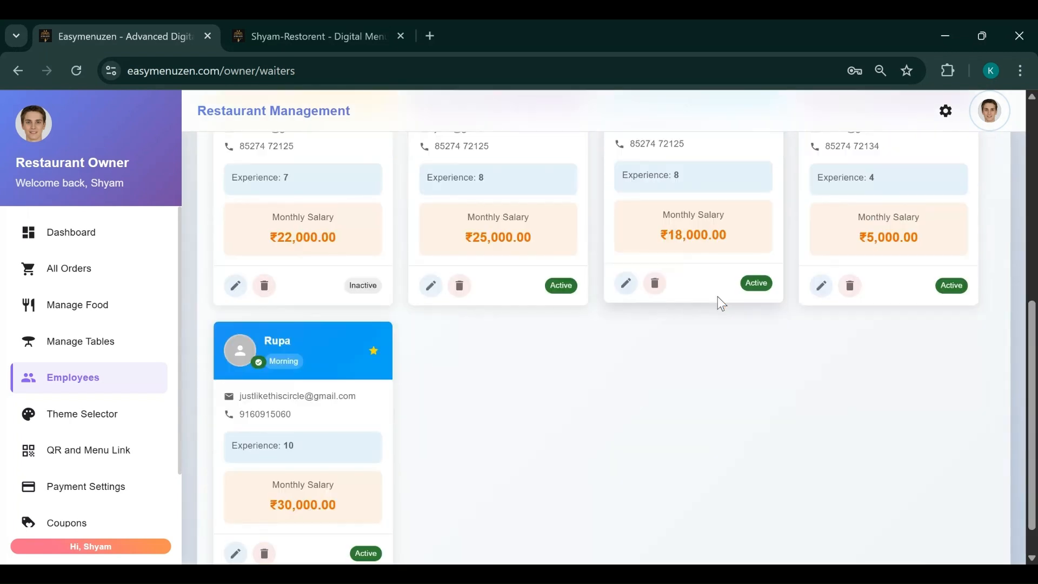
pyautogui.scroll(6, 717, 297)
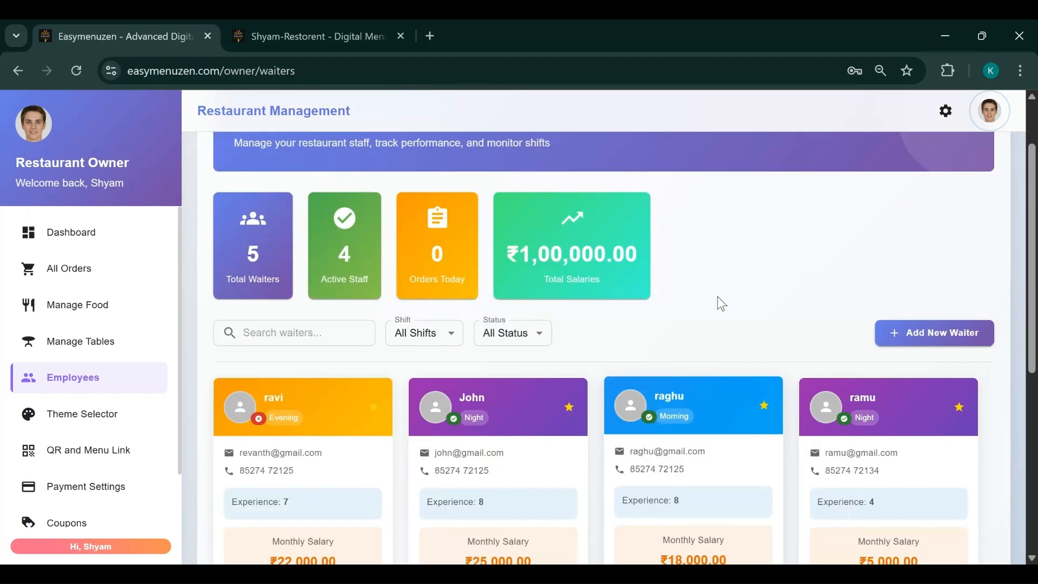
# Filter the waiter list by Morning, then Evening, then Night shift
pyautogui.click(449, 342)
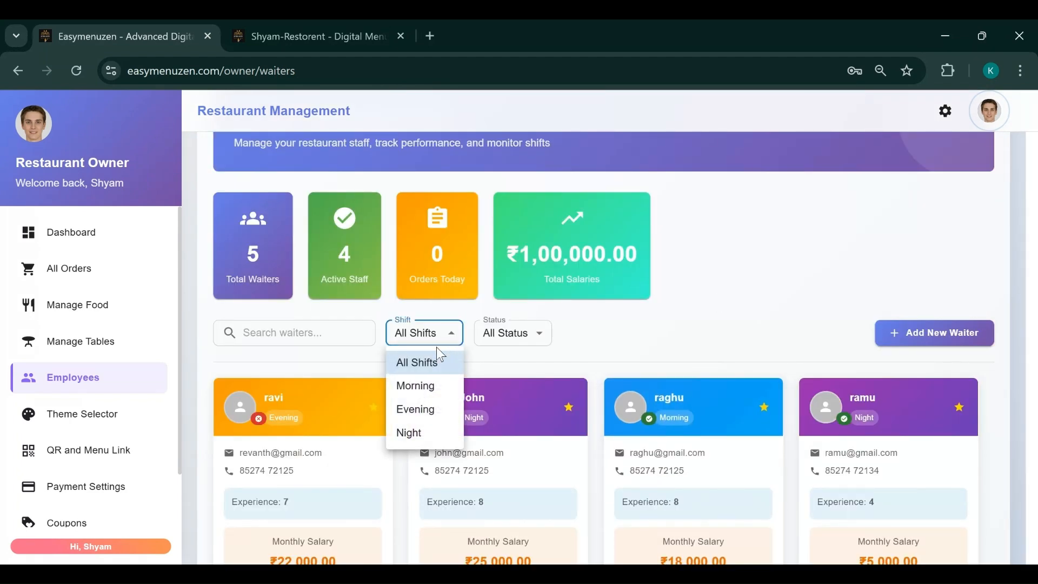
pyautogui.click(427, 387)
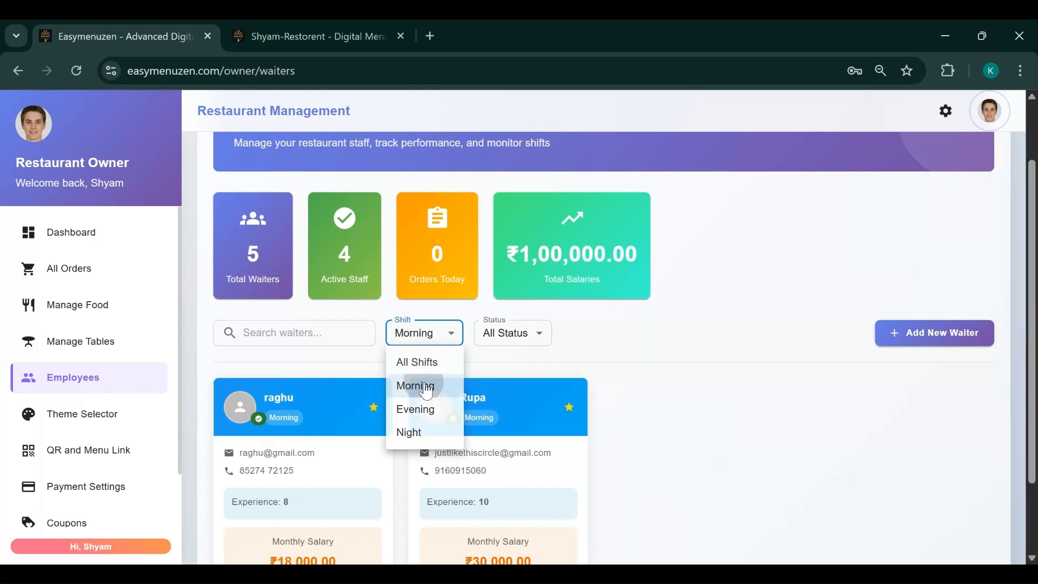
pyautogui.scroll(-2, 685, 398)
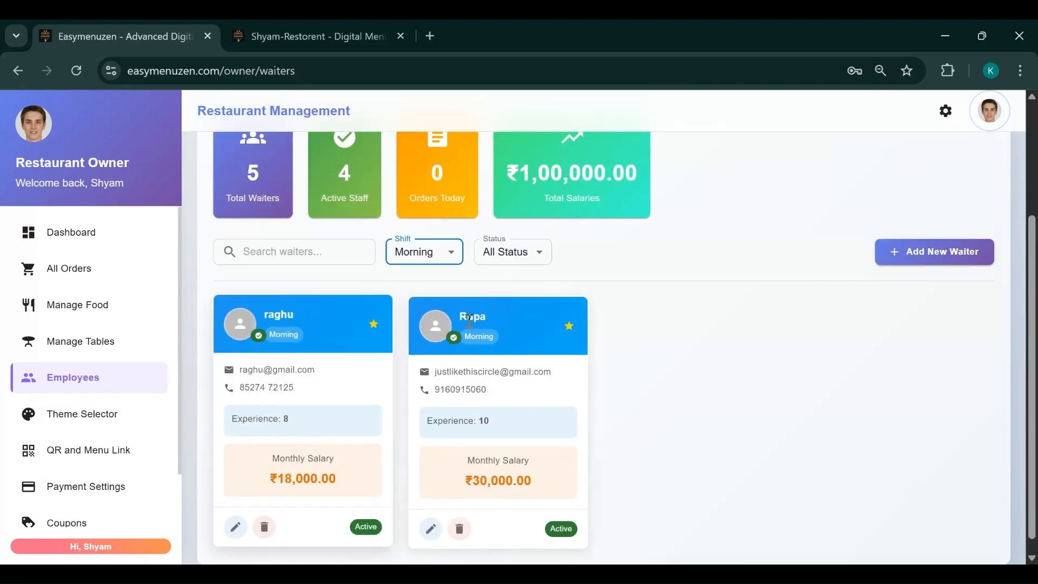
pyautogui.click(434, 257)
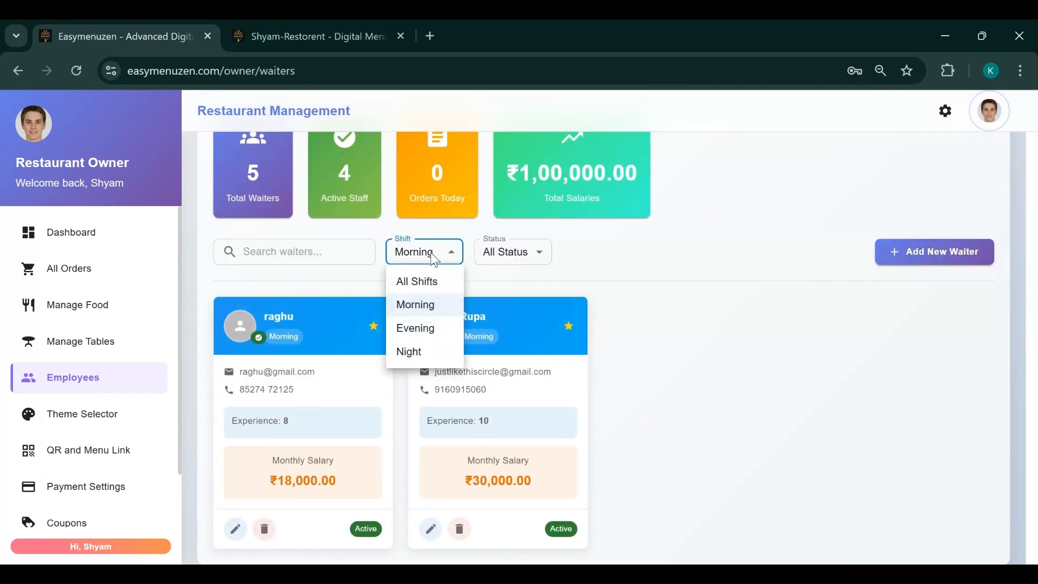
pyautogui.click(419, 328)
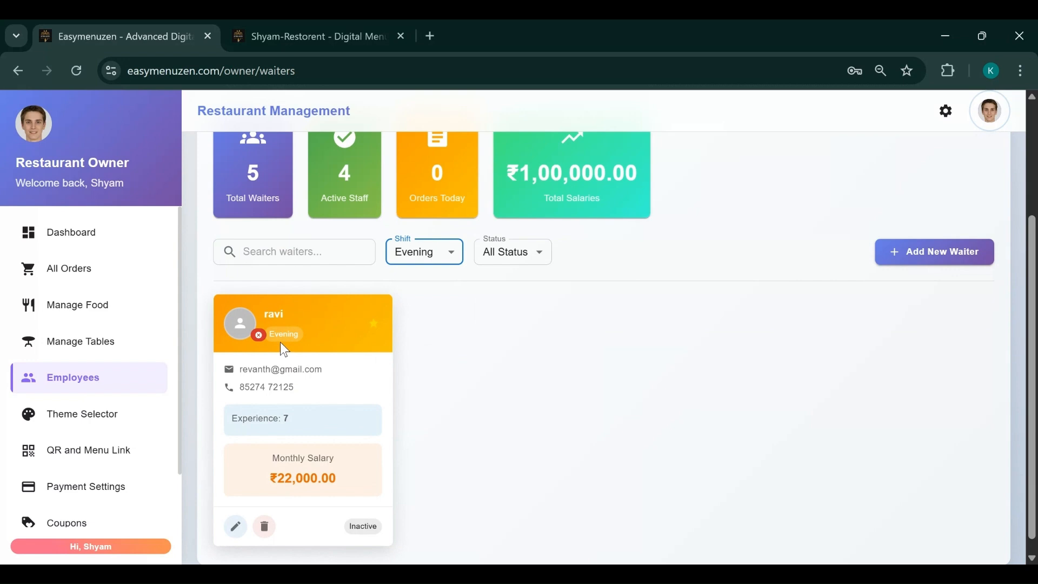
pyautogui.click(434, 254)
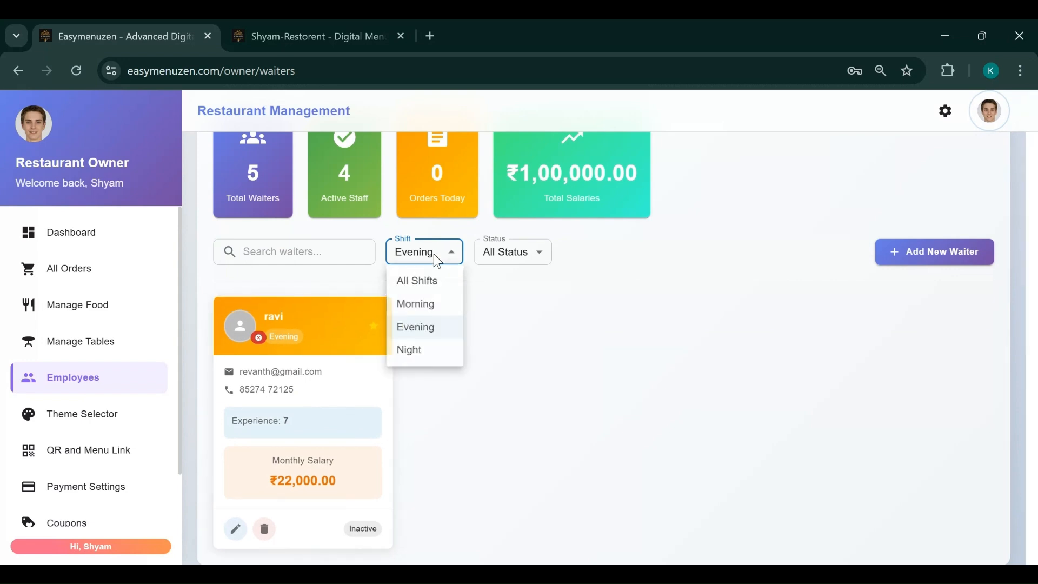
pyautogui.click(411, 352)
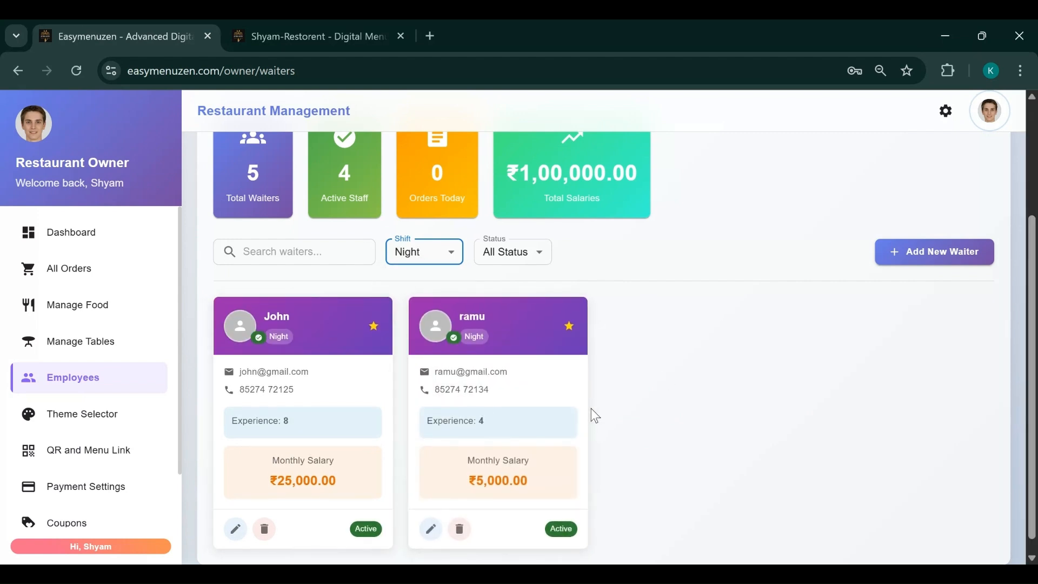
# Check the Status filter options and set the Shift filter back to Morning
pyautogui.click(489, 260)
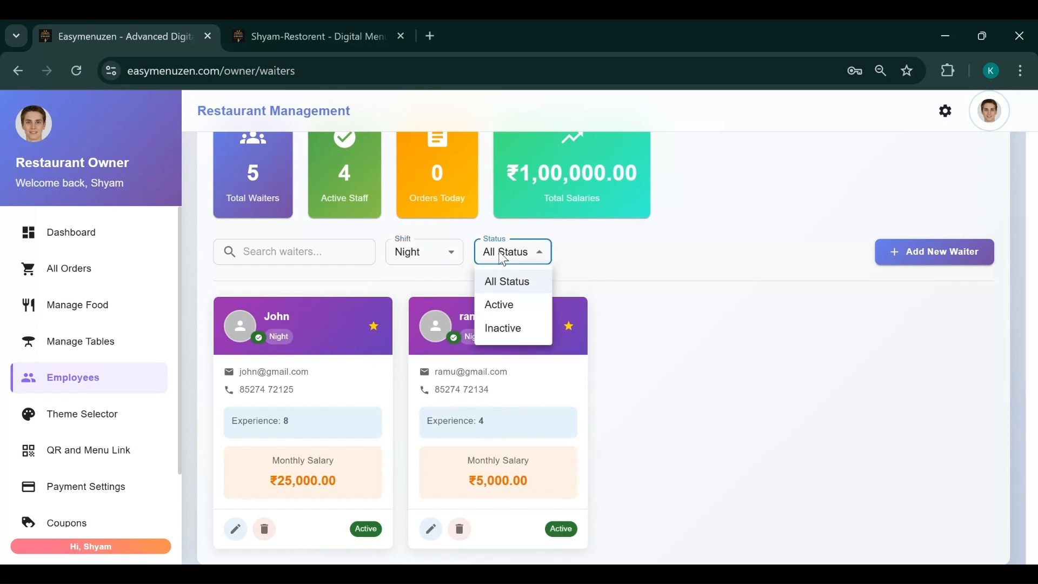
pyautogui.click(774, 397)
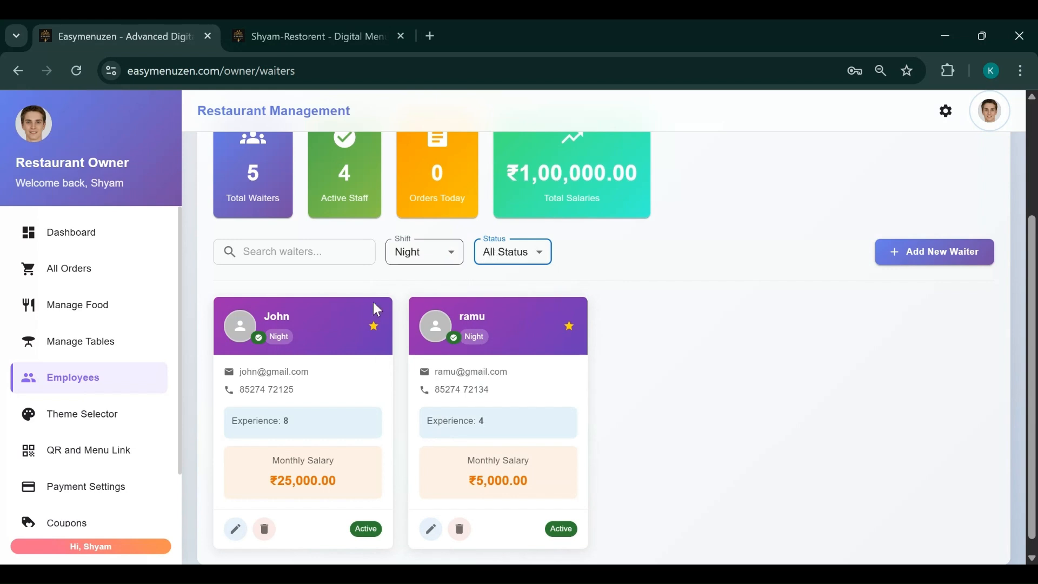
pyautogui.click(527, 256)
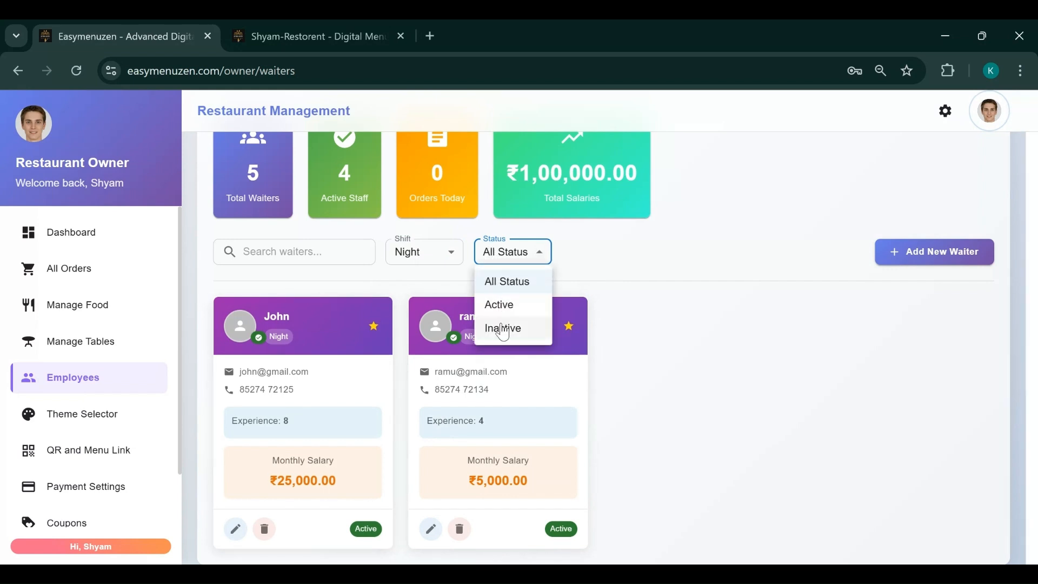
pyautogui.click(724, 386)
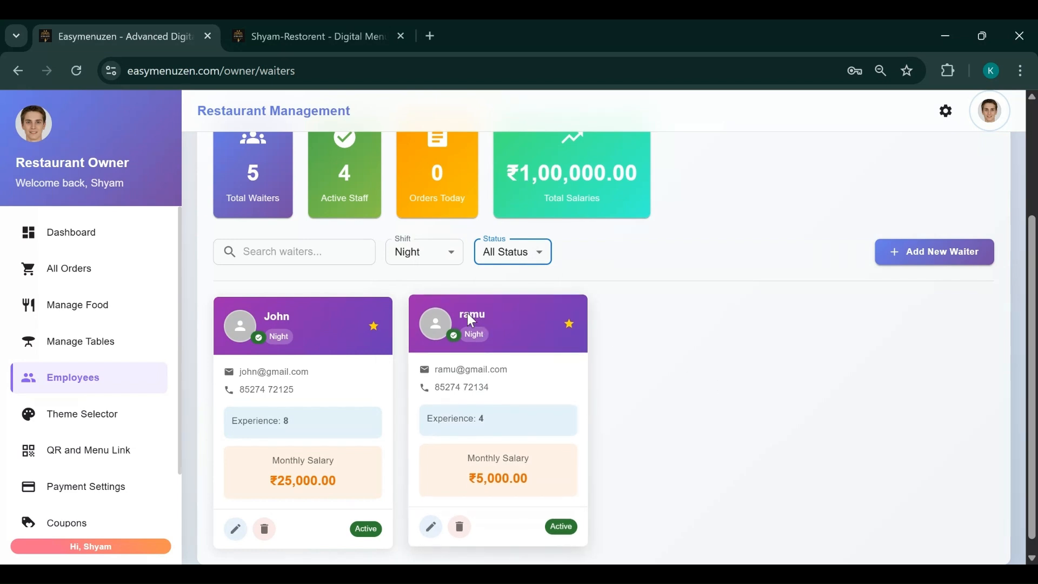
pyautogui.click(441, 264)
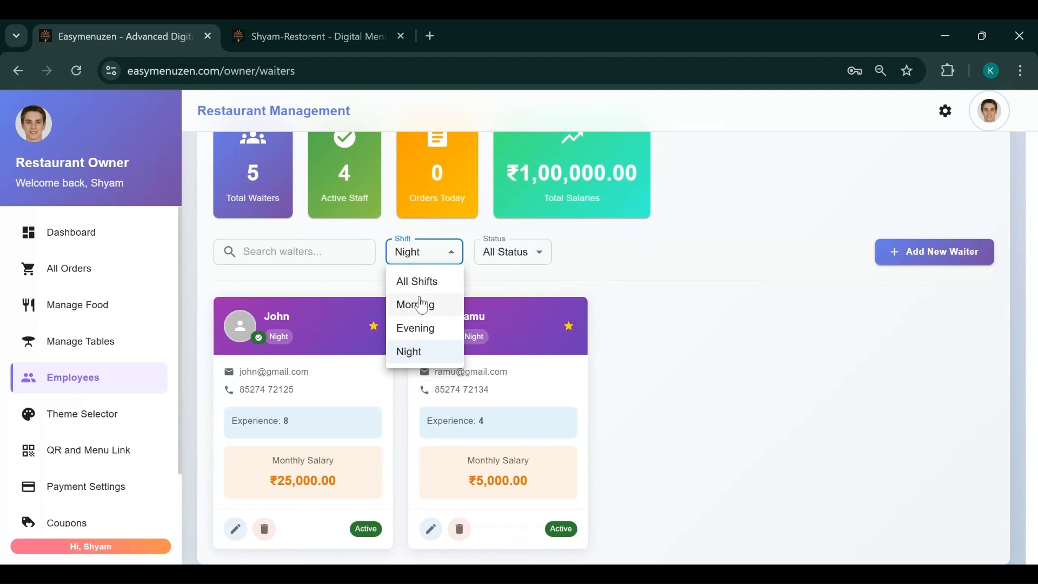
pyautogui.click(424, 303)
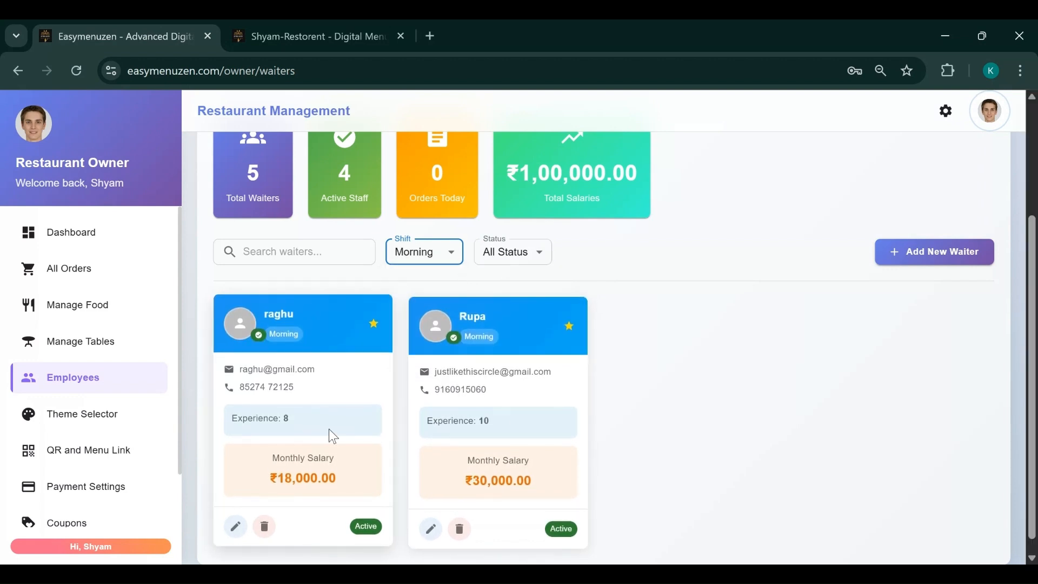
pyautogui.click(507, 262)
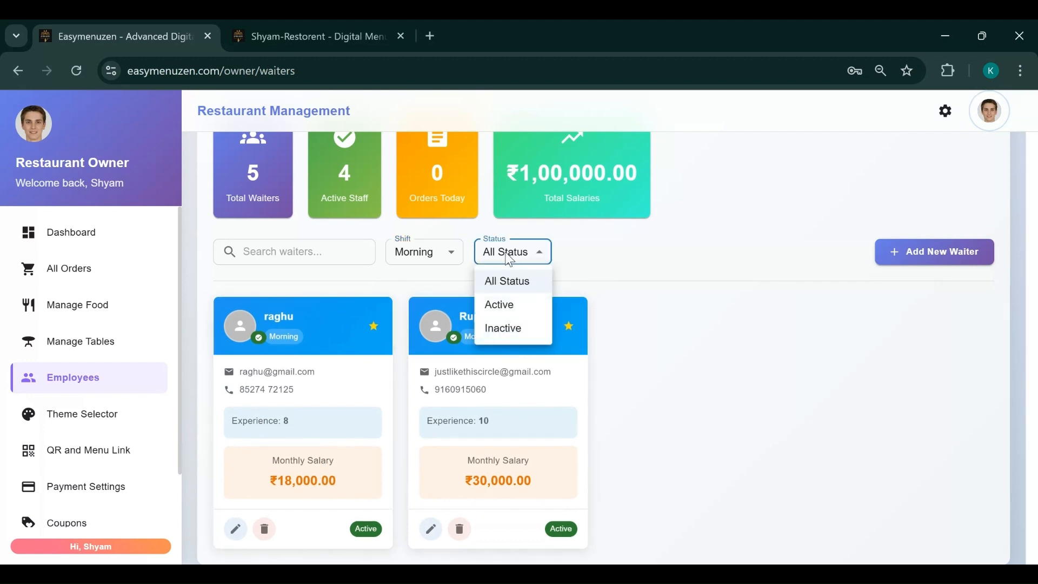
pyautogui.click(647, 404)
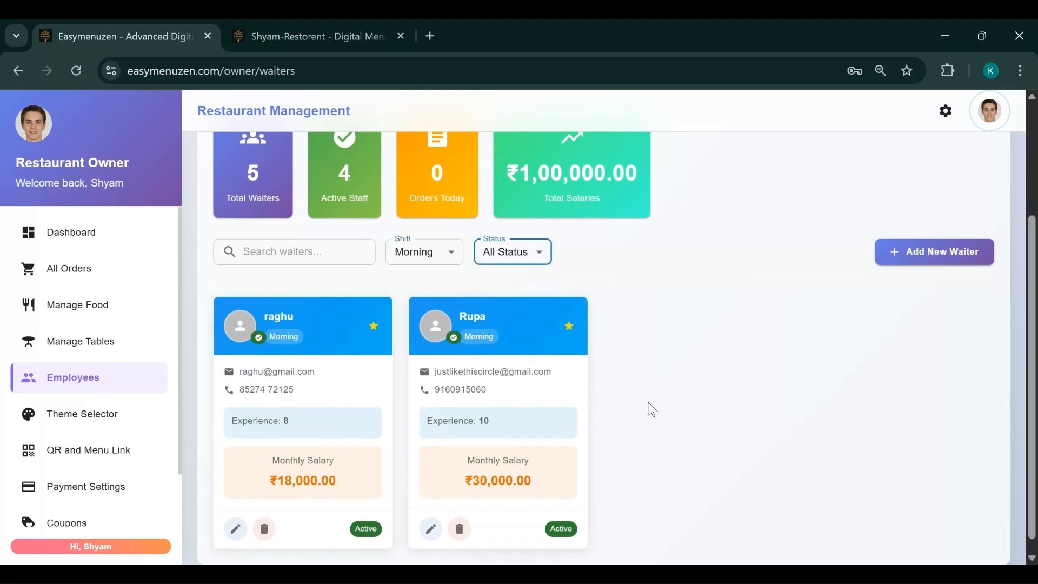
pyautogui.click(236, 527)
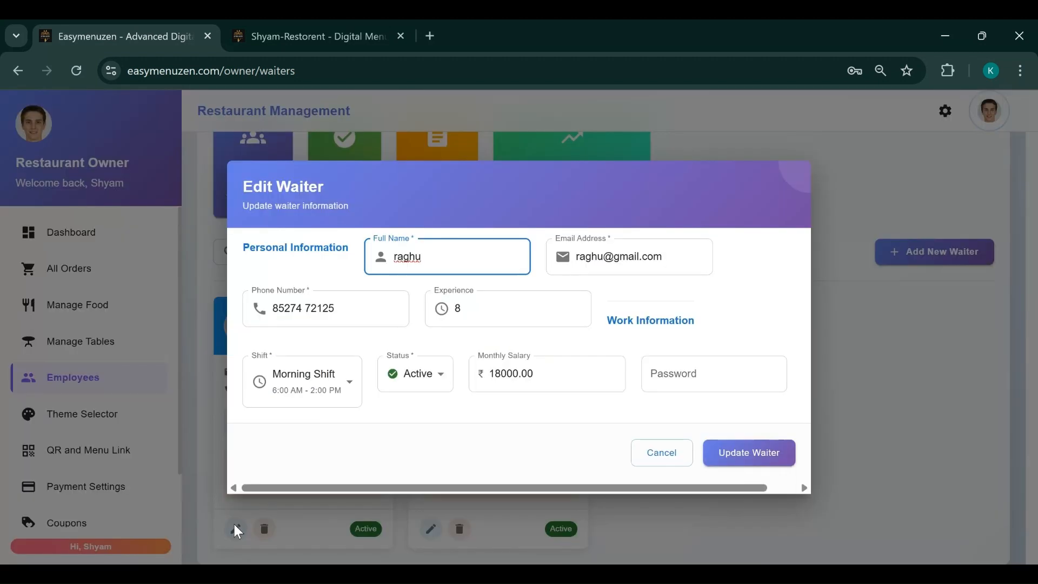
pyautogui.click(413, 378)
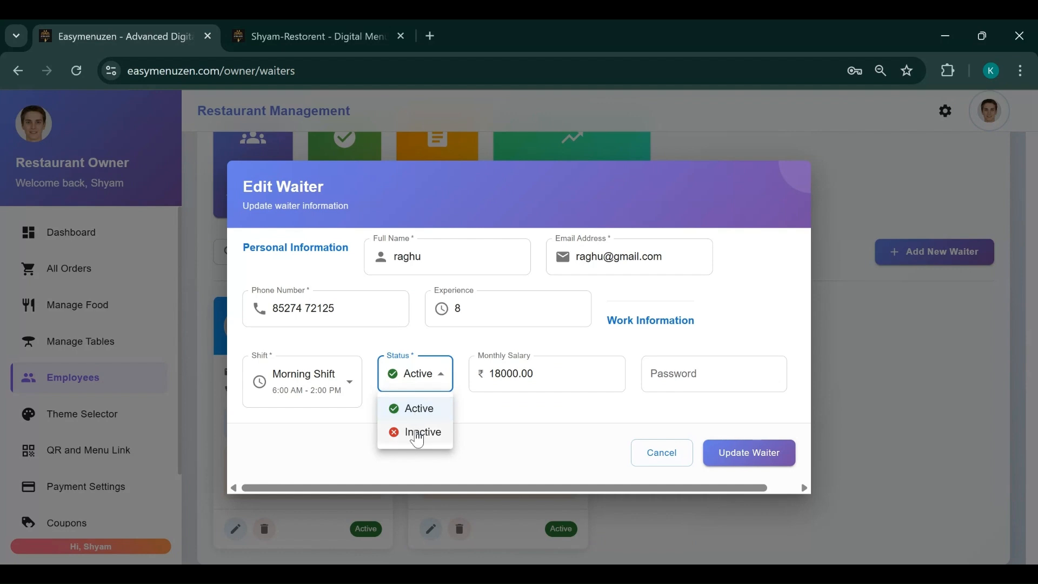
pyautogui.click(661, 461)
pyautogui.click(660, 461)
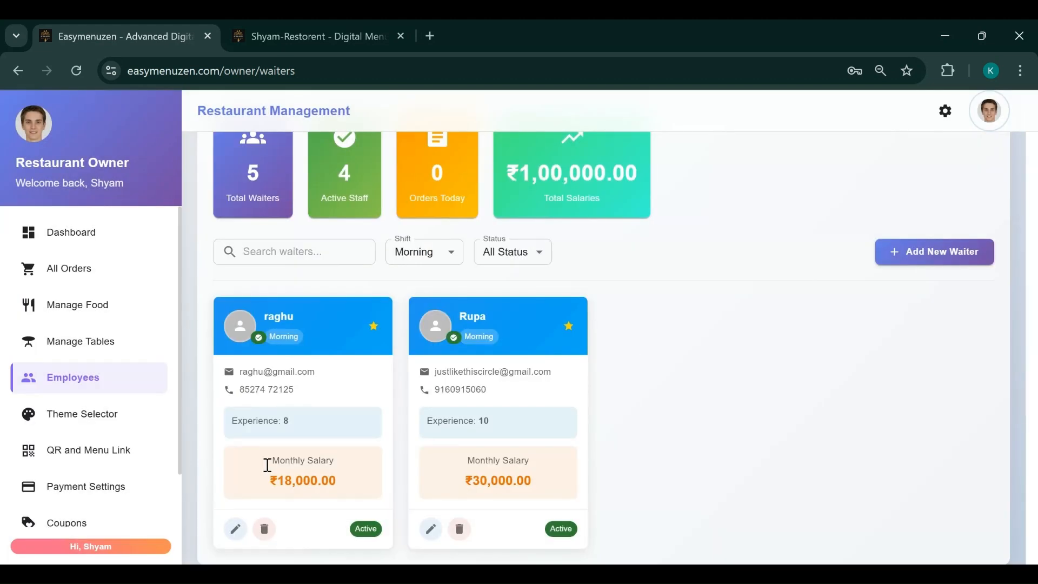
pyautogui.scroll(-1, 675, 437)
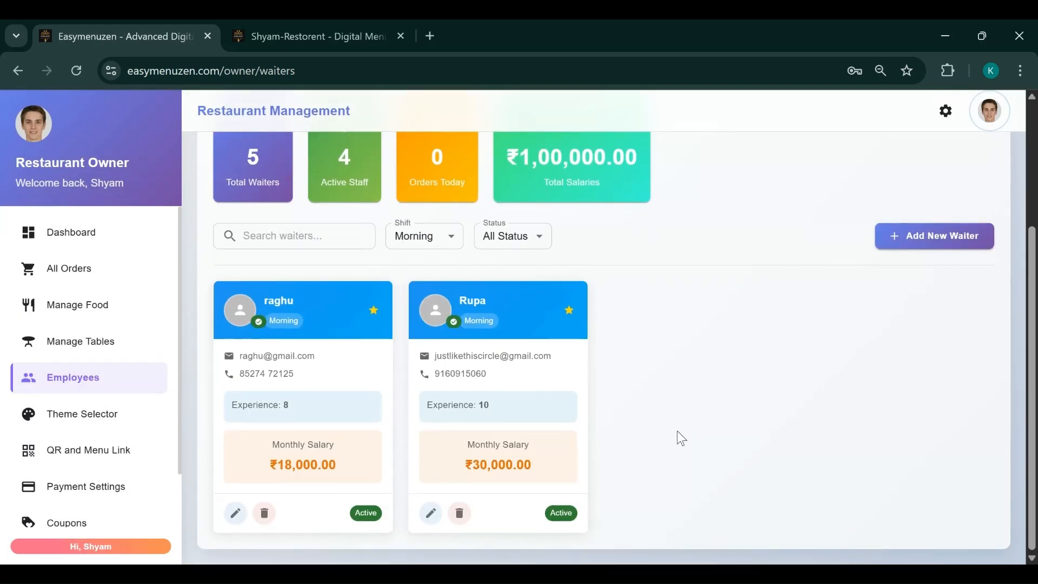
pyautogui.scroll(2, 680, 436)
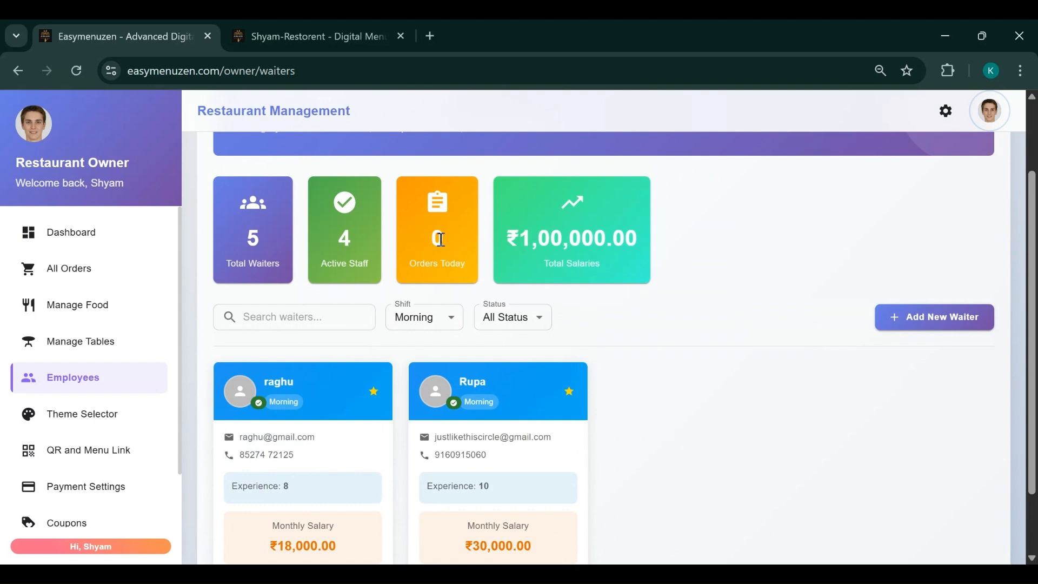
pyautogui.moveTo(434, 238); pyautogui.dragTo(442, 239)
pyautogui.click(681, 397)
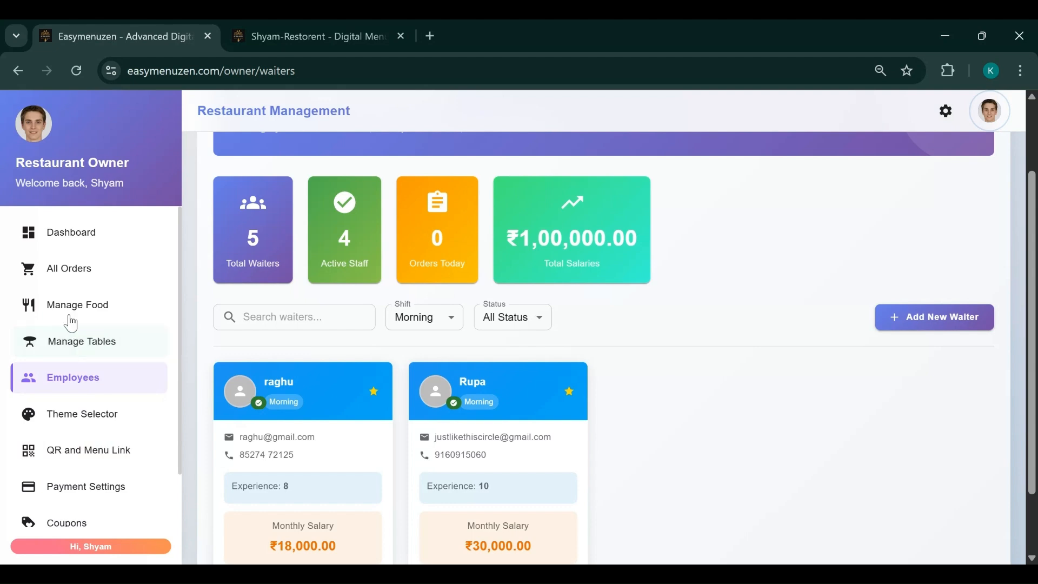
# On the QR and Menu Link page, select the Menu URL and copy the public menu link
pyautogui.click(77, 453)
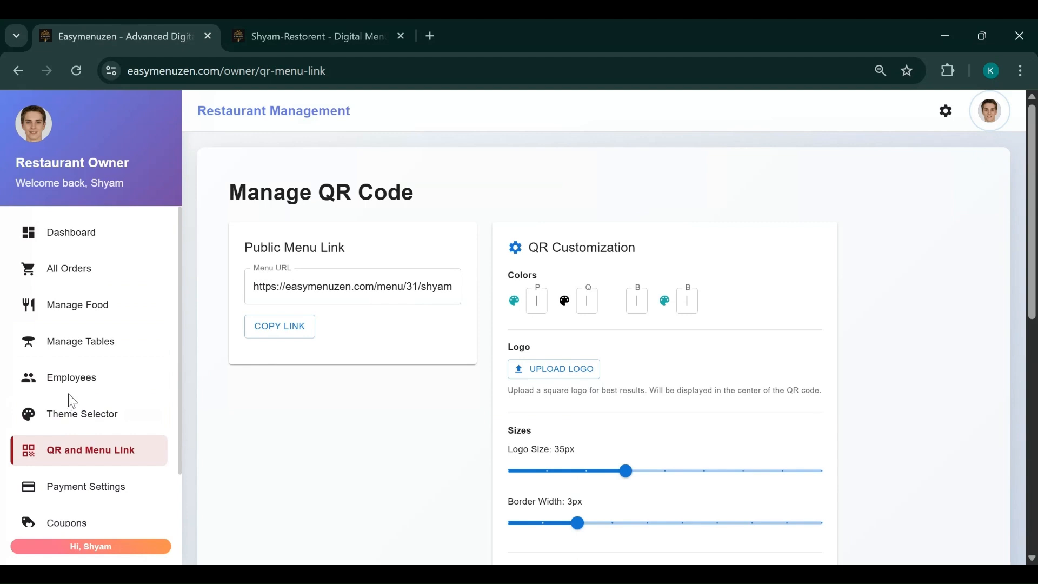
pyautogui.tripleClick(344, 286)
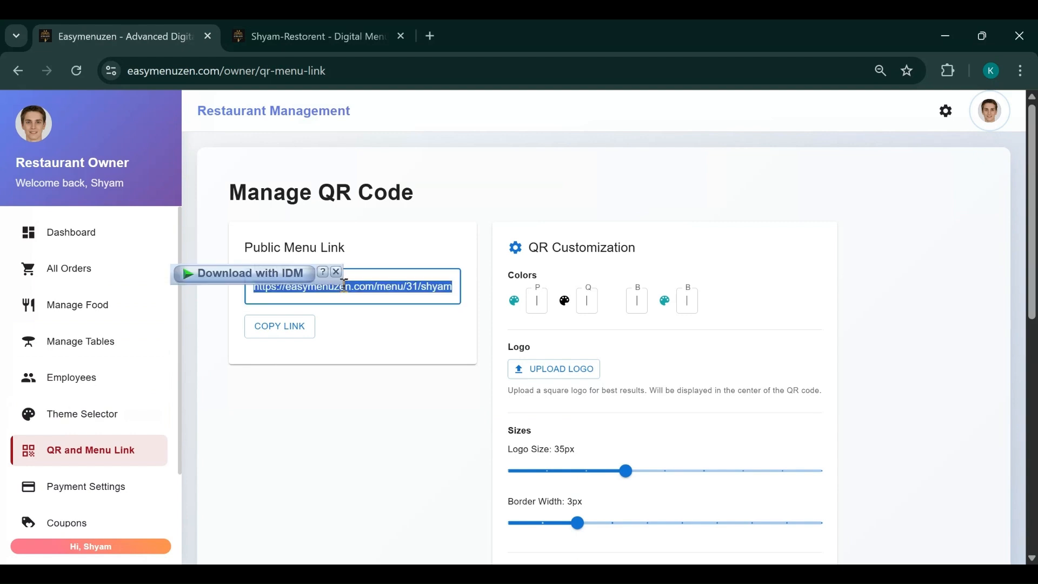
pyautogui.scroll(-6, 771, 366)
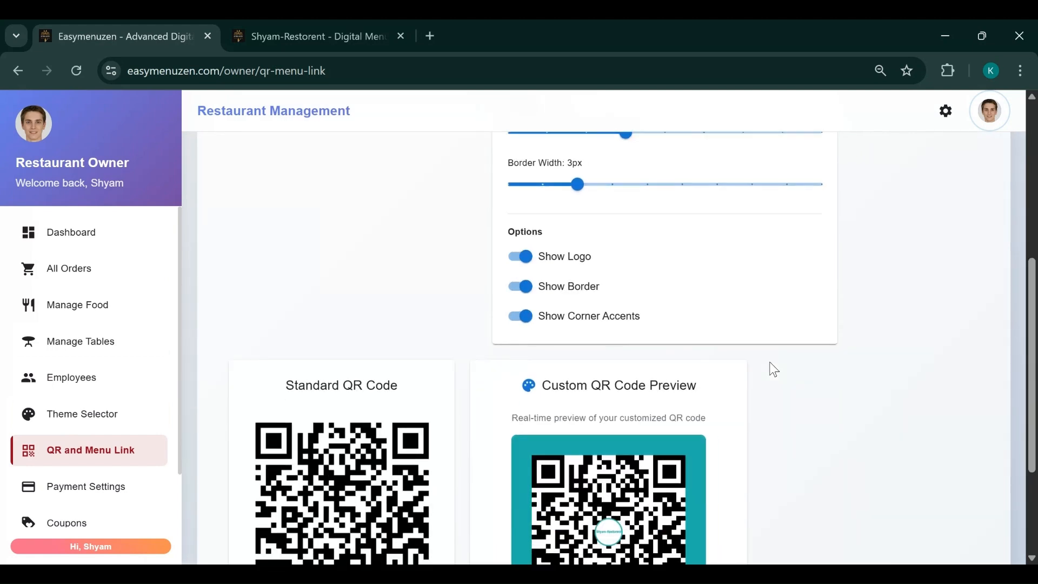
pyautogui.scroll(-3, 774, 369)
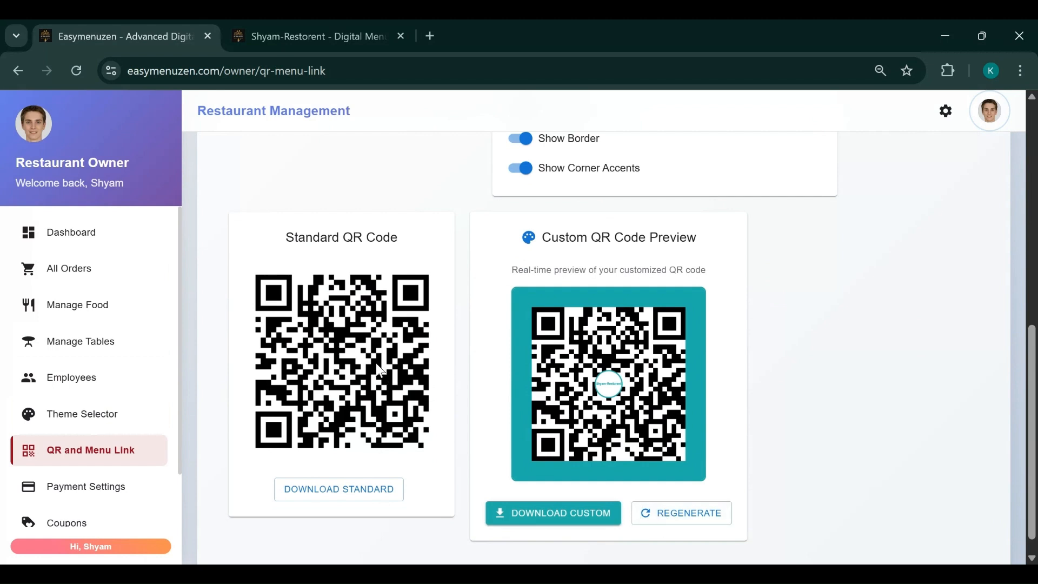
pyautogui.scroll(1, 375, 362)
pyautogui.scroll(-1, 375, 362)
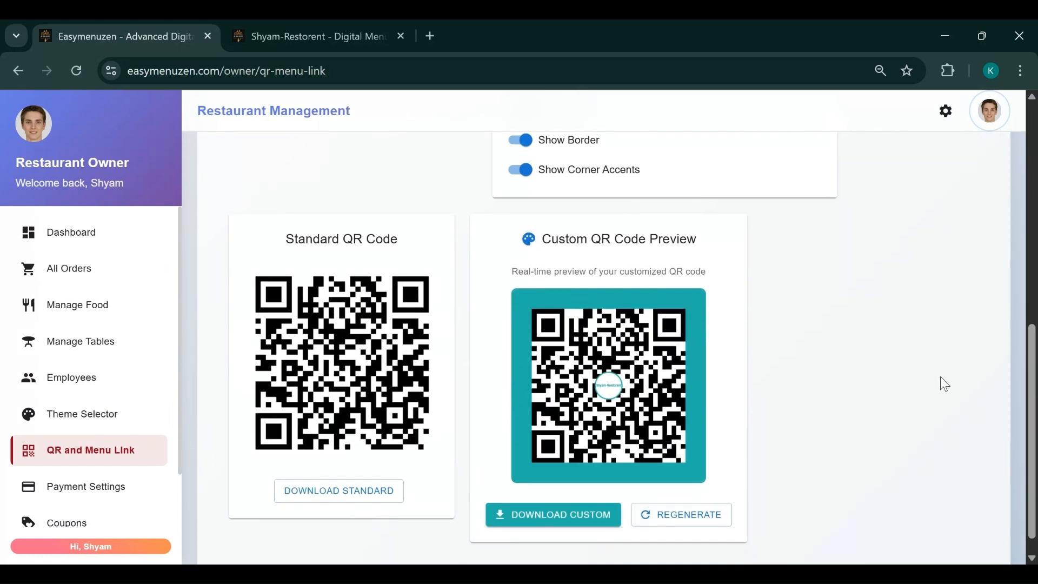
pyautogui.scroll(4, 945, 384)
pyautogui.scroll(4, 559, 362)
pyautogui.click(450, 286)
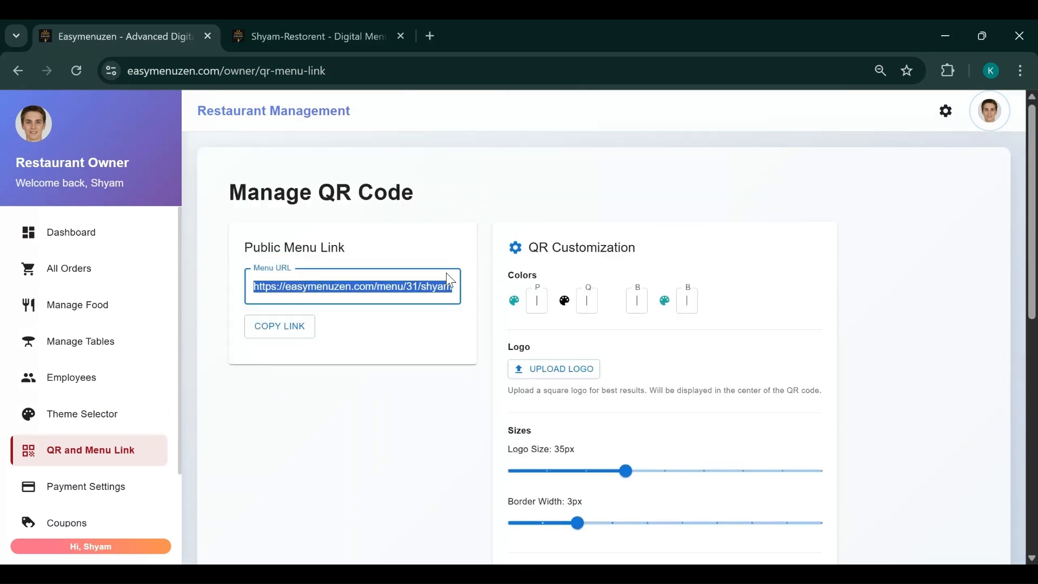
pyautogui.click(291, 332)
pyautogui.click(317, 39)
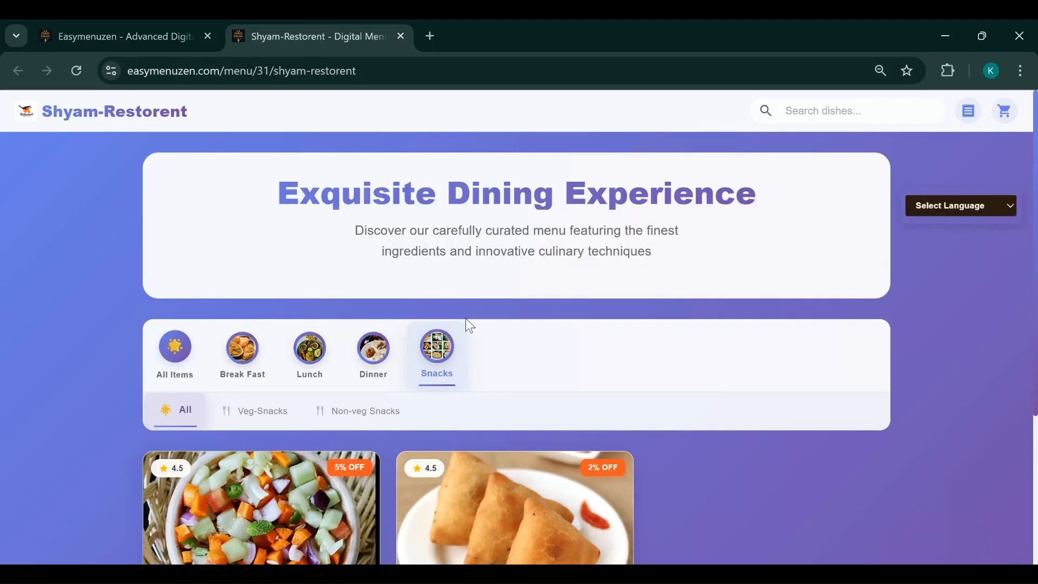
pyautogui.scroll(-4, 528, 393)
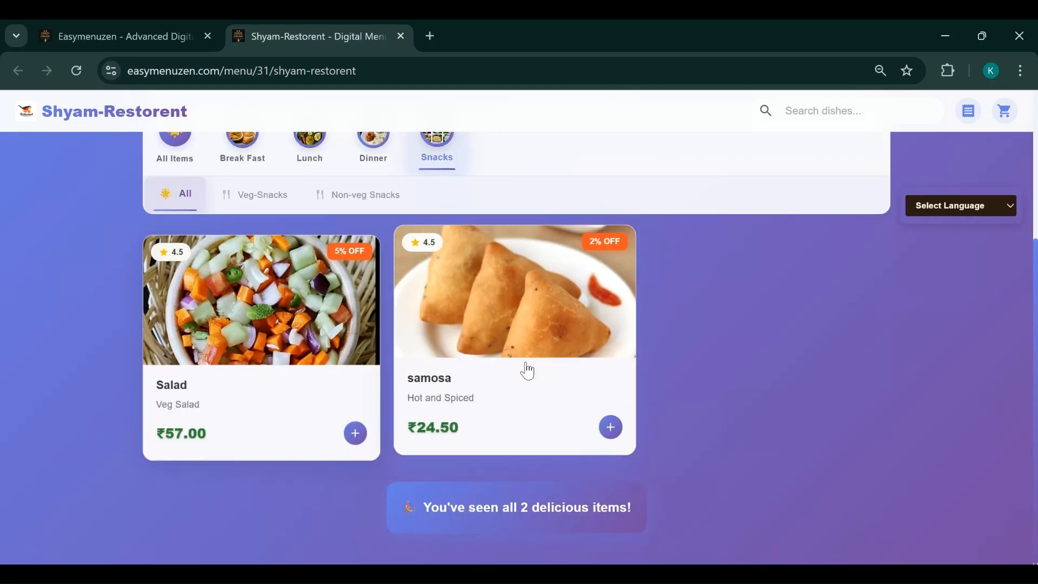
pyautogui.scroll(3, 527, 371)
pyautogui.click(165, 303)
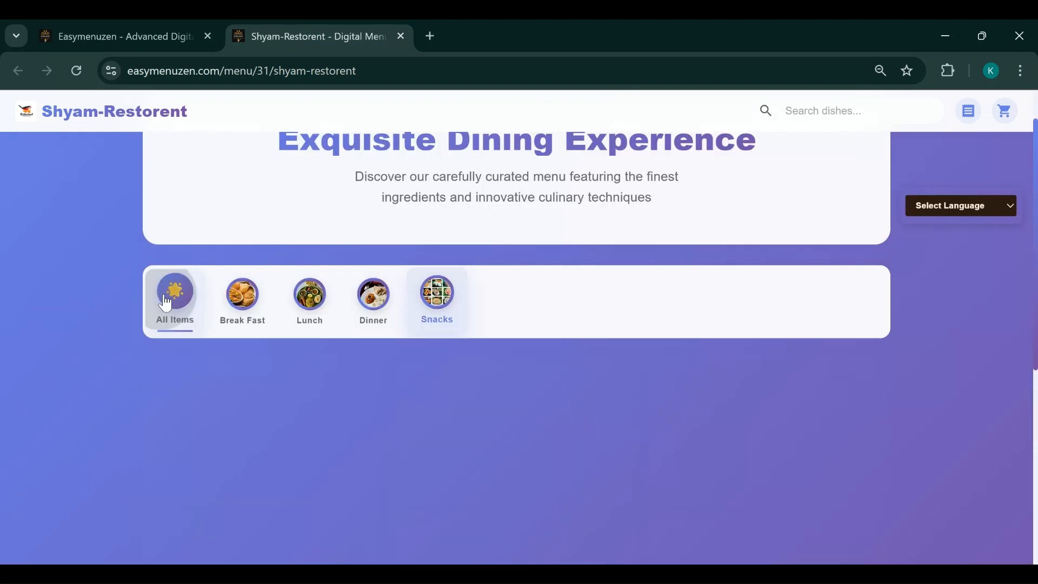
pyautogui.scroll(-7, 938, 389)
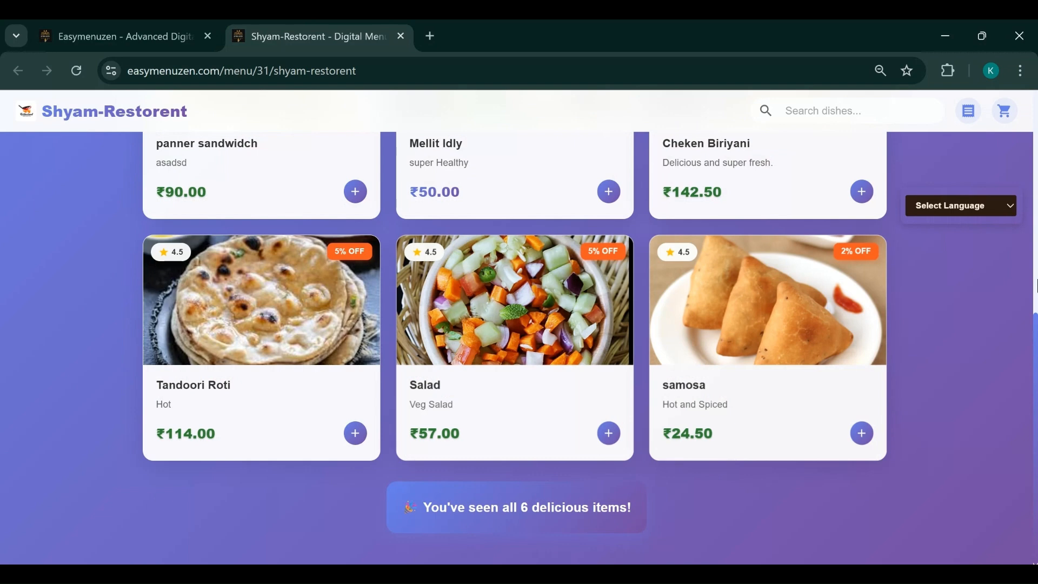
pyautogui.scroll(7, 1036, 286)
pyautogui.click(135, 33)
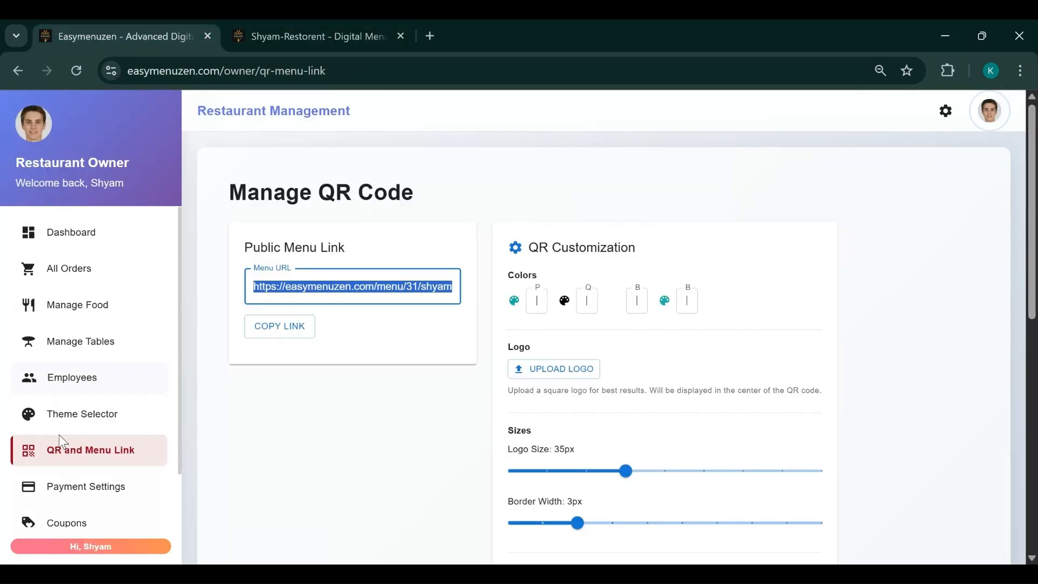
# Look over Payment Settings, then go to Coupon Management, which lists zero coupons
pyautogui.click(83, 487)
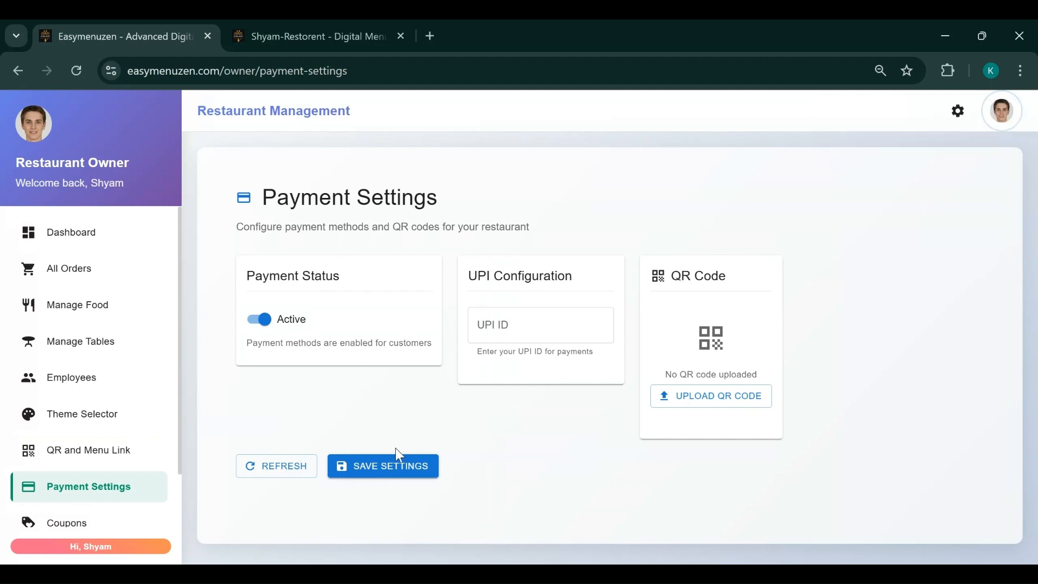
pyautogui.scroll(-2, 81, 448)
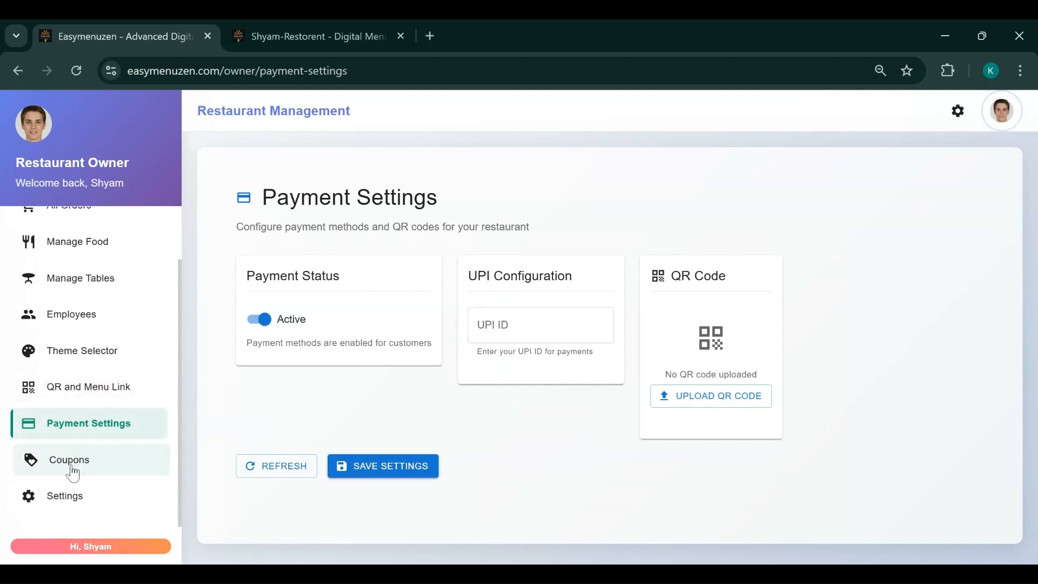
pyautogui.click(73, 473)
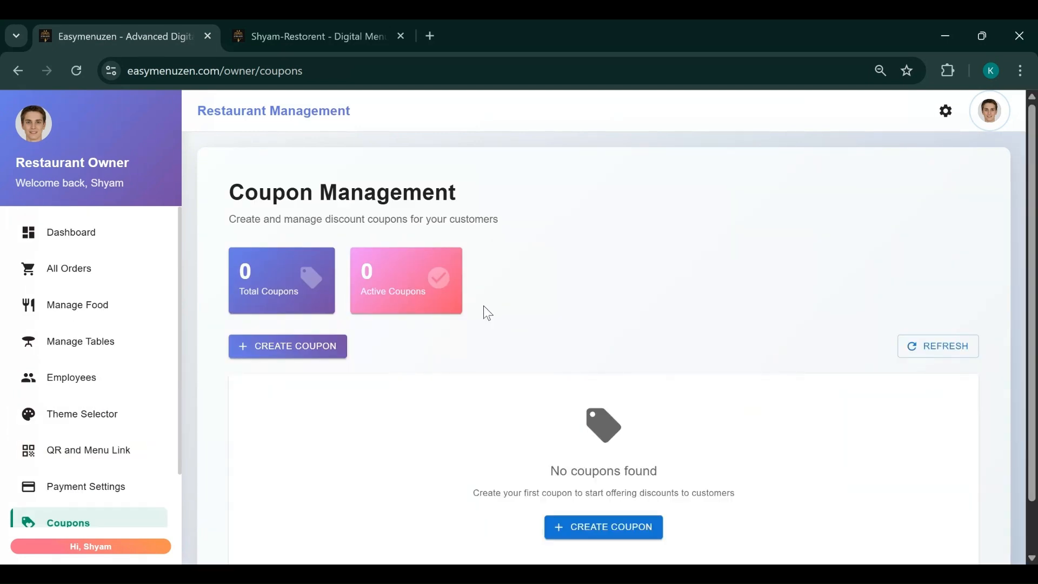
# Start a new coupon, cancel it without saving, and return to the Restaurant Dashboard
pyautogui.click(294, 349)
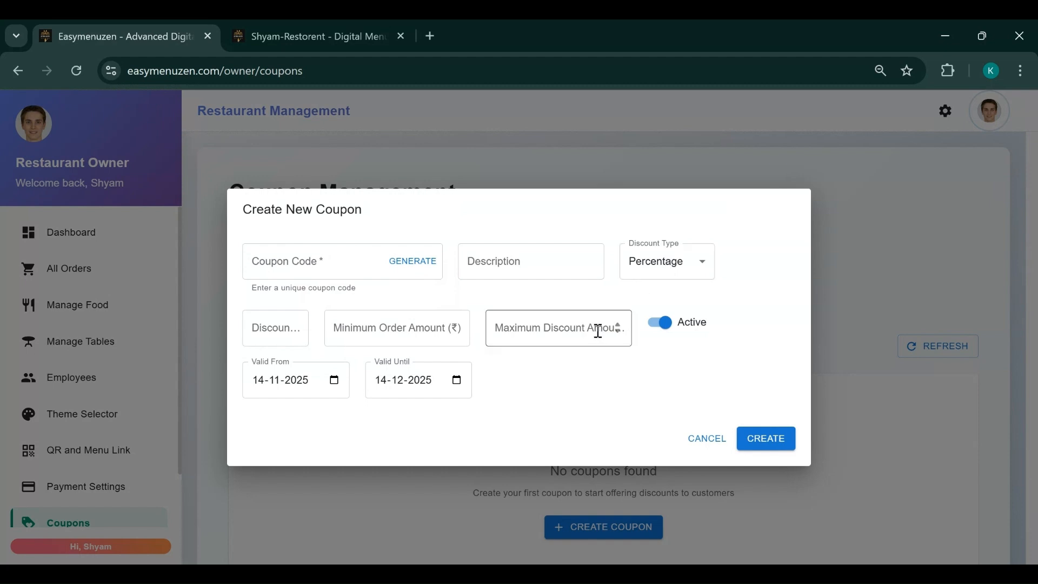
pyautogui.click(546, 329)
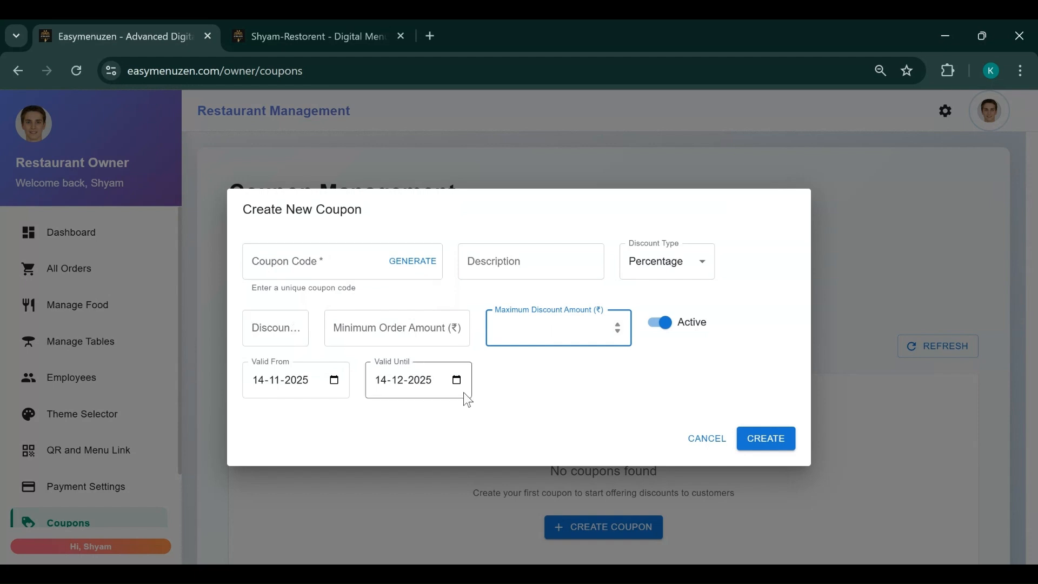
pyautogui.click(698, 440)
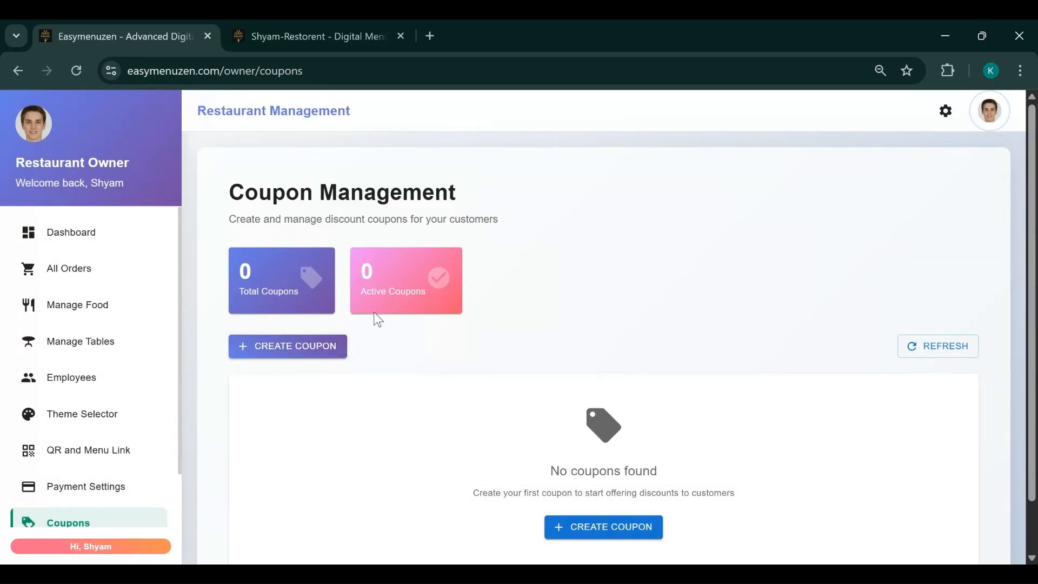
pyautogui.scroll(-1, 601, 346)
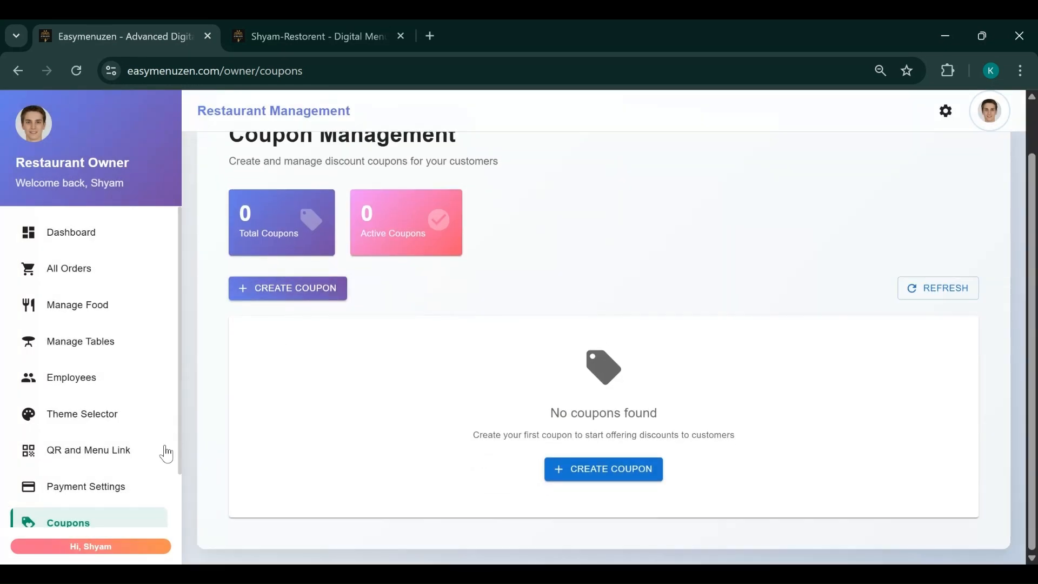
pyautogui.scroll(-1, 124, 432)
pyautogui.scroll(1, 84, 429)
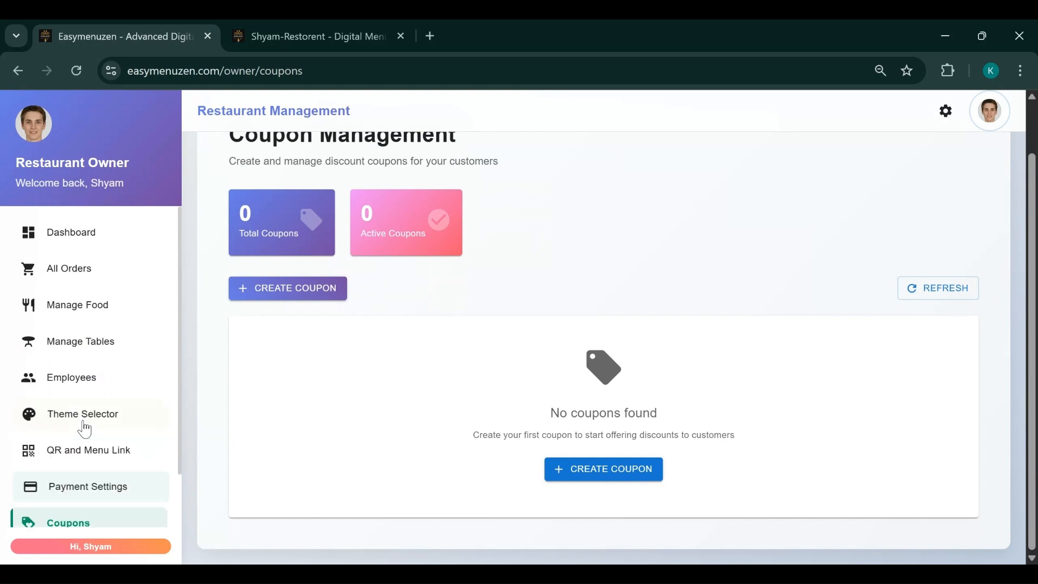
pyautogui.click(81, 232)
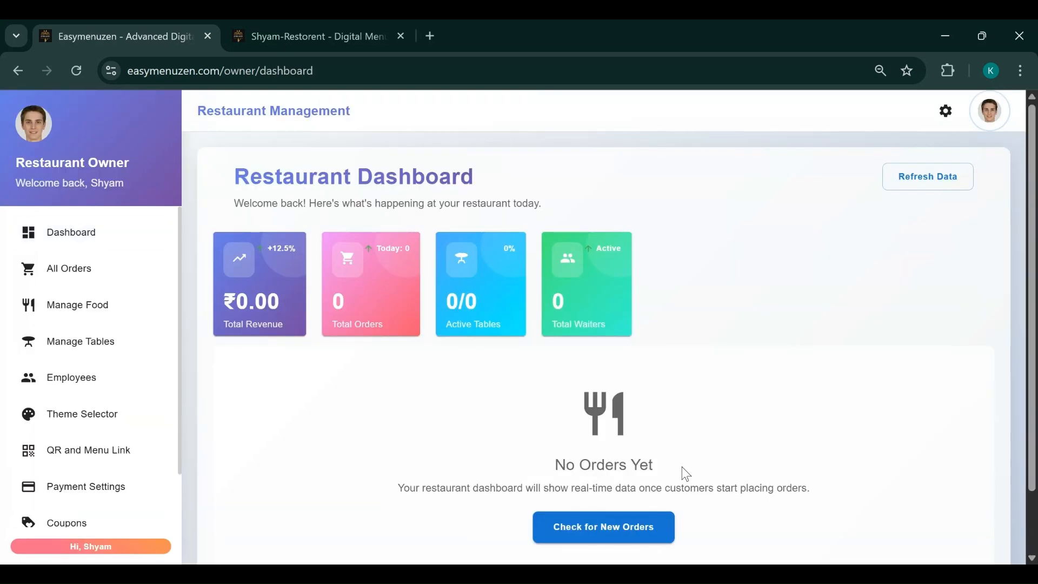